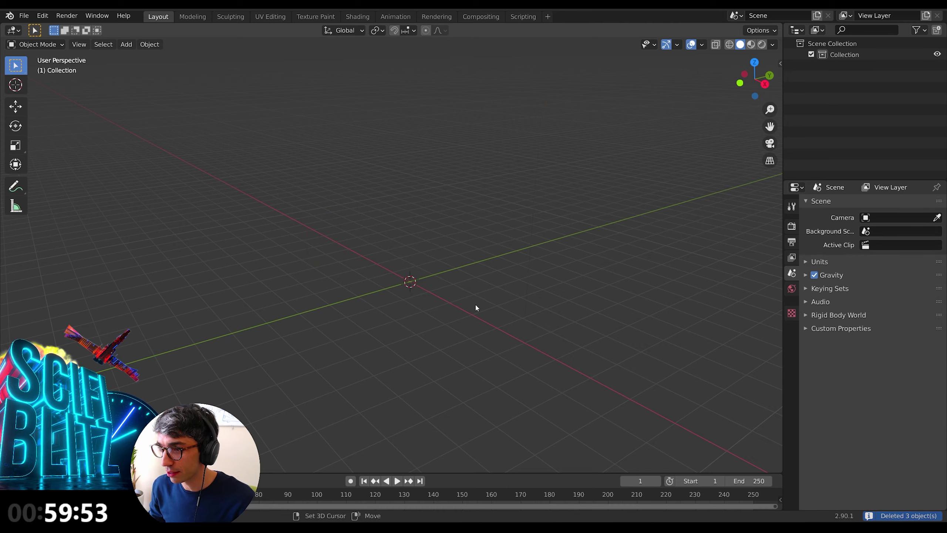
# Step: Add a plane at the origin and scale it up uniformly to about 12.94
pyautogui.moveTo(475, 305); pyautogui.dragTo(431, 302, button='middle')
pyautogui.hotkey('shift', 'a')
pyautogui.moveTo(431, 302)
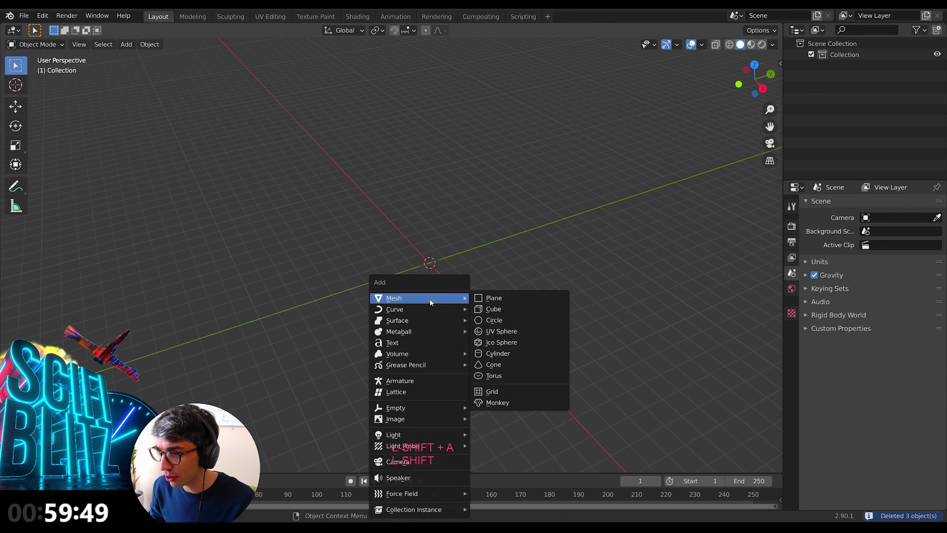
pyautogui.click(494, 297)
pyautogui.moveTo(494, 297); pyautogui.dragTo(460, 263, button='middle')
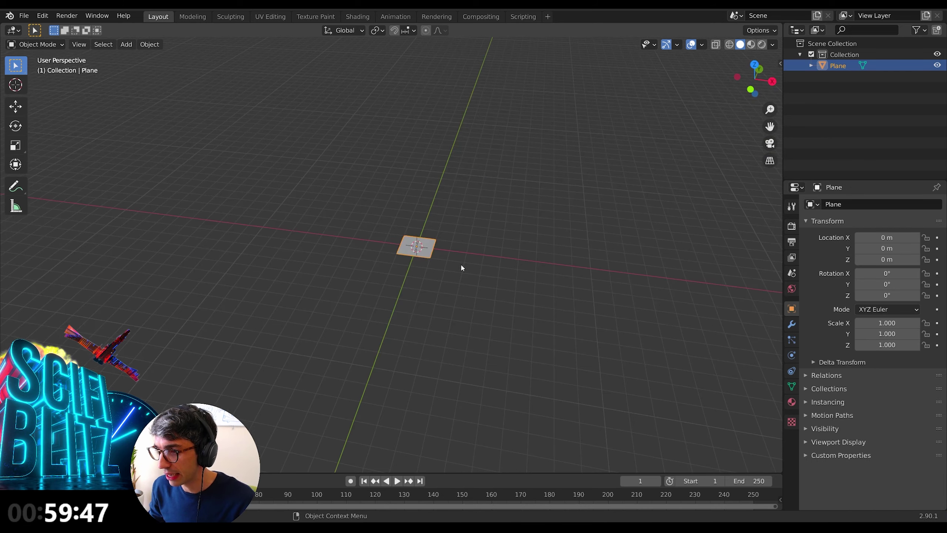
pyautogui.press('s')
pyautogui.click(773, 314)
pyautogui.press('s')
pyautogui.click(572, 296)
pyautogui.keyDown('shift'); pyautogui.moveTo(620, 339); pyautogui.dragTo(481, 303, button='middle'); pyautogui.keyUp('shift')
pyautogui.keyDown('shift'); pyautogui.moveTo(460, 303); pyautogui.dragTo(489, 265, button='middle'); pyautogui.keyUp('shift')
# Step: Cut the plane with two evenly spaced edge loops running along Y, leaving them centred without sliding
pyautogui.press('Tab')
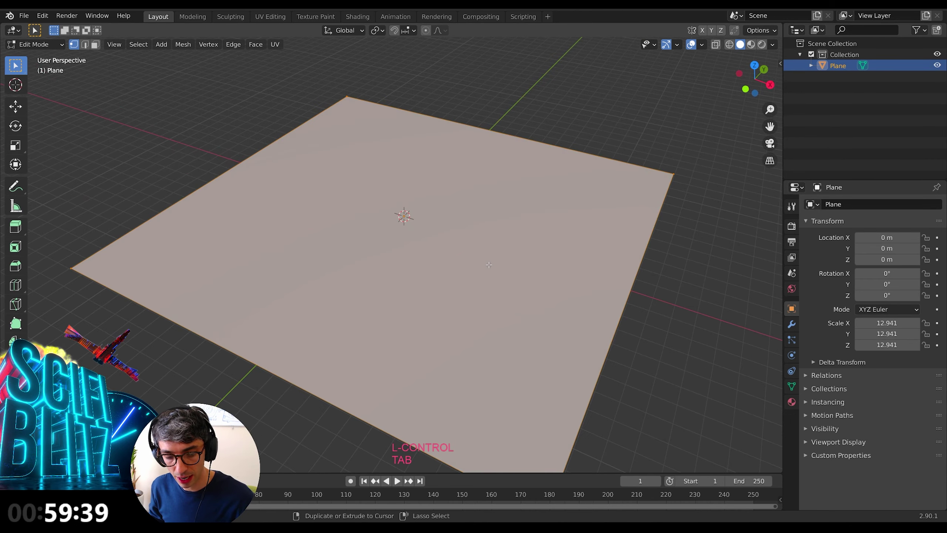
pyautogui.scroll(1, 466, 133)
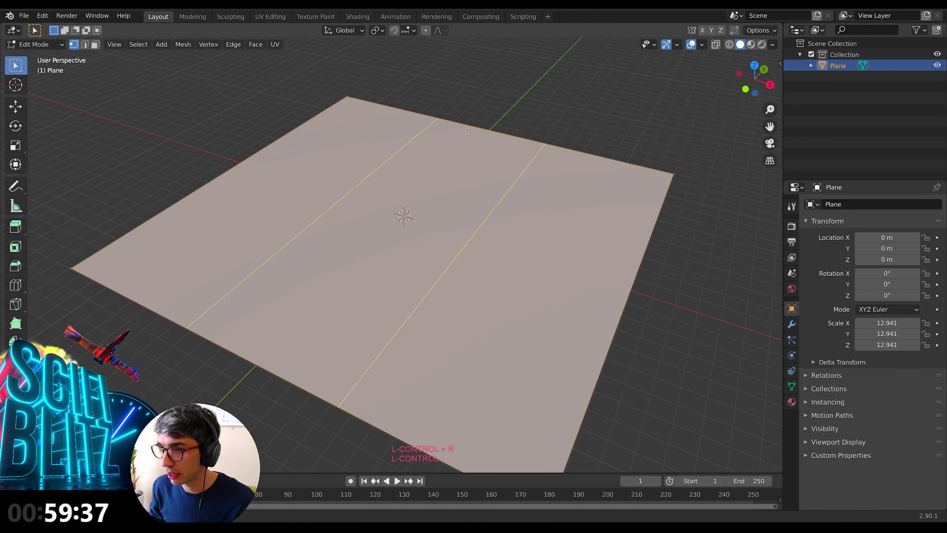
pyautogui.click(465, 133)
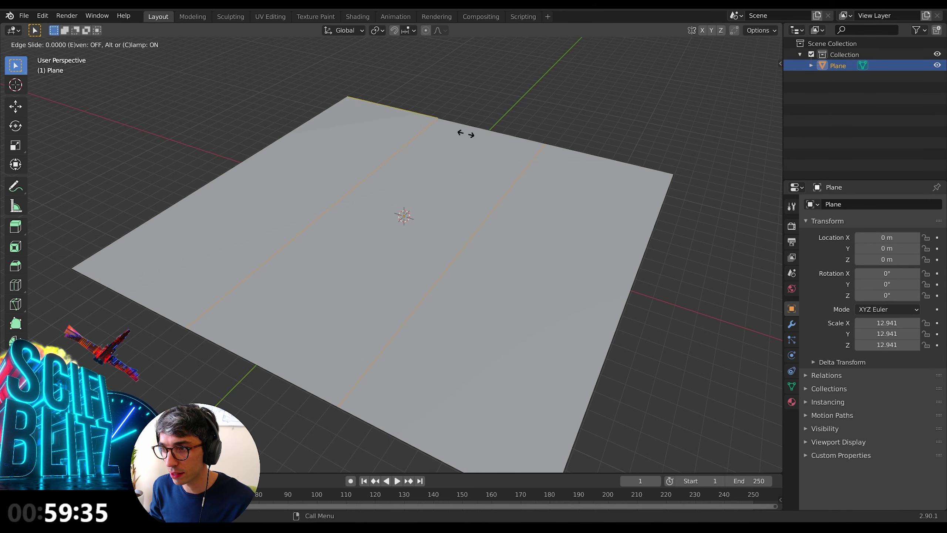
pyautogui.rightClick(466, 133)
# Step: Narrow the plane's middle strip along X to a slim band for the trench
pyautogui.press('s')
pyautogui.press('x')
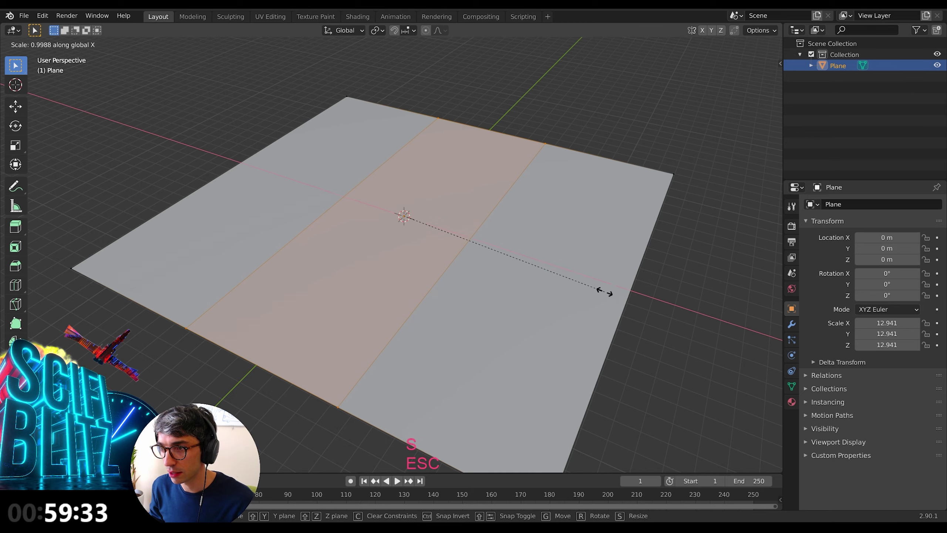
pyautogui.click(489, 243)
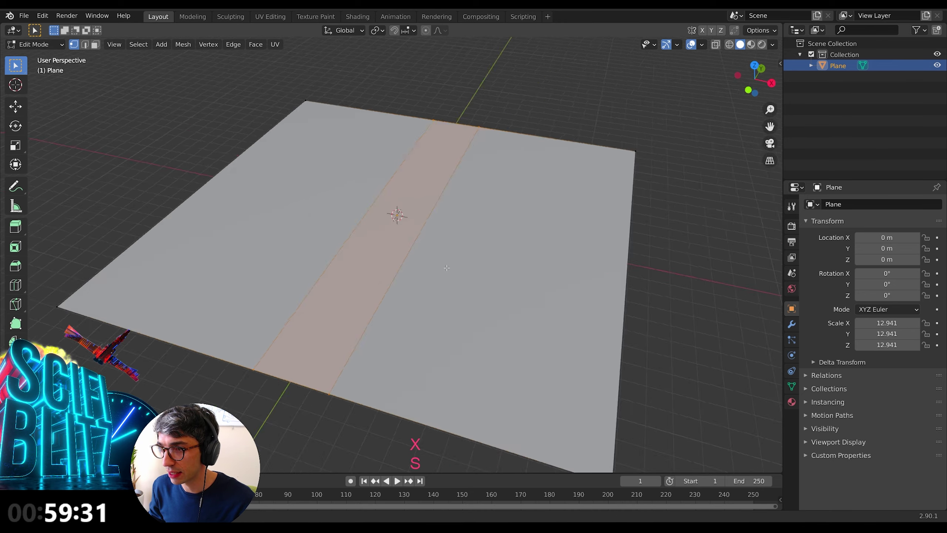
pyautogui.moveTo(489, 243); pyautogui.dragTo(448, 258, button='middle')
pyautogui.press('s')
pyautogui.press('x')
pyautogui.click(465, 232)
pyautogui.scroll(3, 448, 263)
pyautogui.scroll(-2, 447, 263)
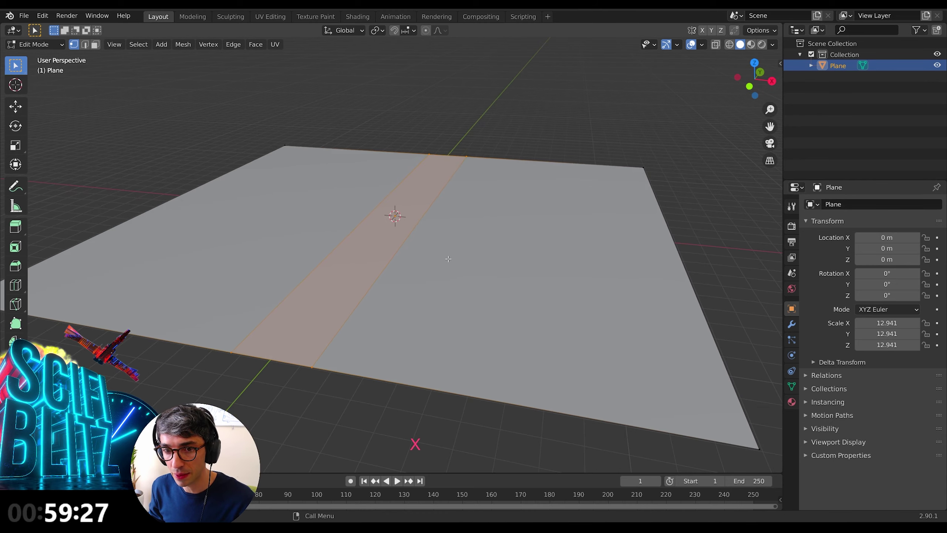
# Step: Extrude the narrow middle strip down about 1.5 m along Z to form a trench
pyautogui.press('e')
pyautogui.press('Escape')
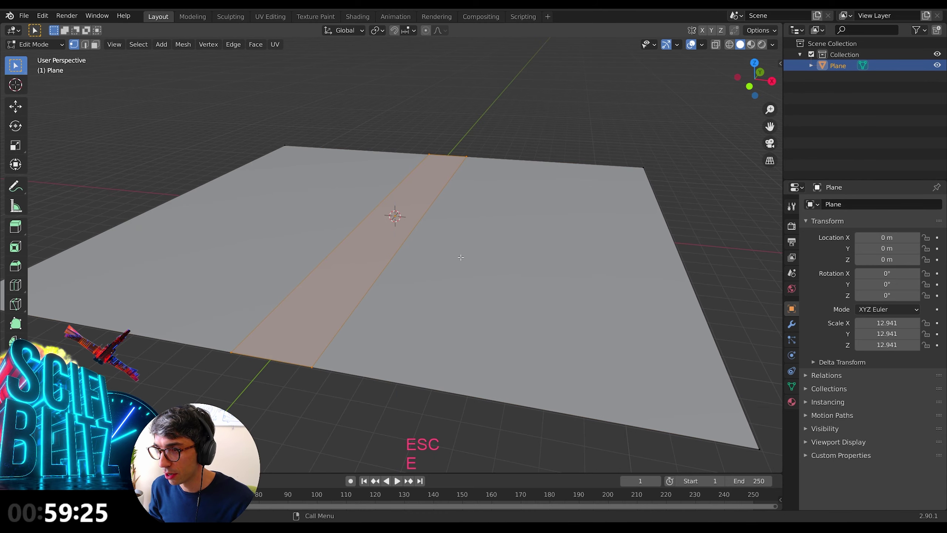
pyautogui.press('e')
pyautogui.press('z')
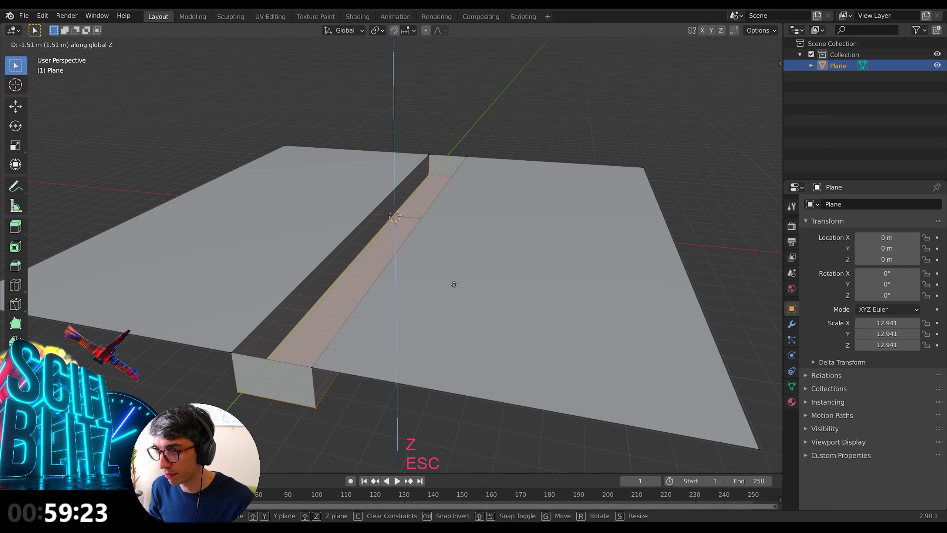
pyautogui.click(454, 285)
pyautogui.moveTo(454, 284); pyautogui.dragTo(534, 298, button='middle')
pyautogui.scroll(3, 444, 268)
# Step: Delete the two end faces of the trench so that it is open at both ends
pyautogui.press('Tab')
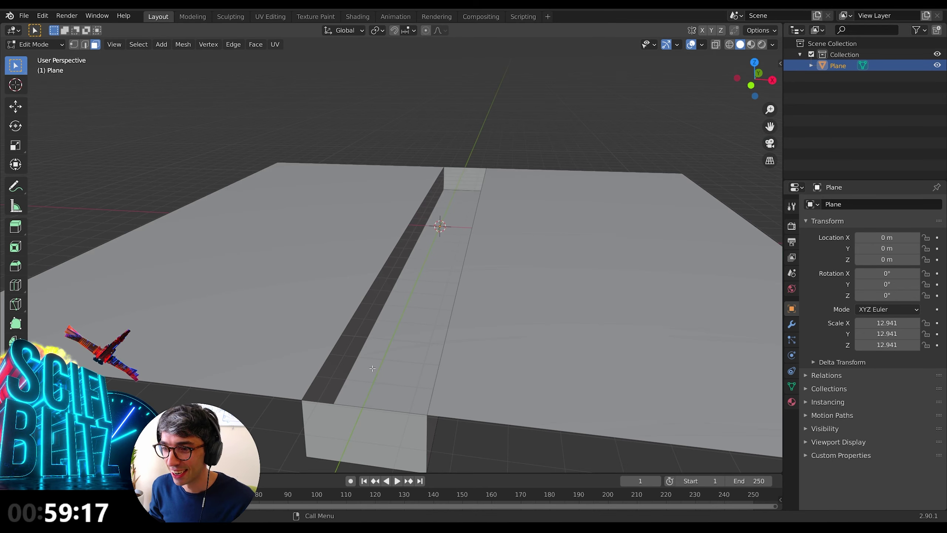
pyautogui.click(369, 421)
pyautogui.keyDown('shift'); pyautogui.click(449, 187); pyautogui.keyUp('shift')
pyautogui.press('x')
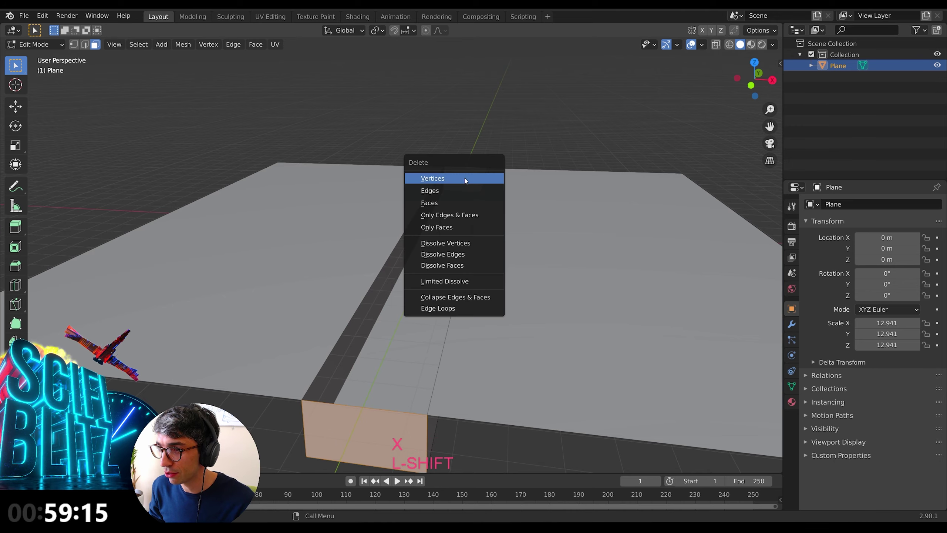
pyautogui.click(456, 201)
pyautogui.moveTo(425, 258); pyautogui.dragTo(454, 285, button='middle')
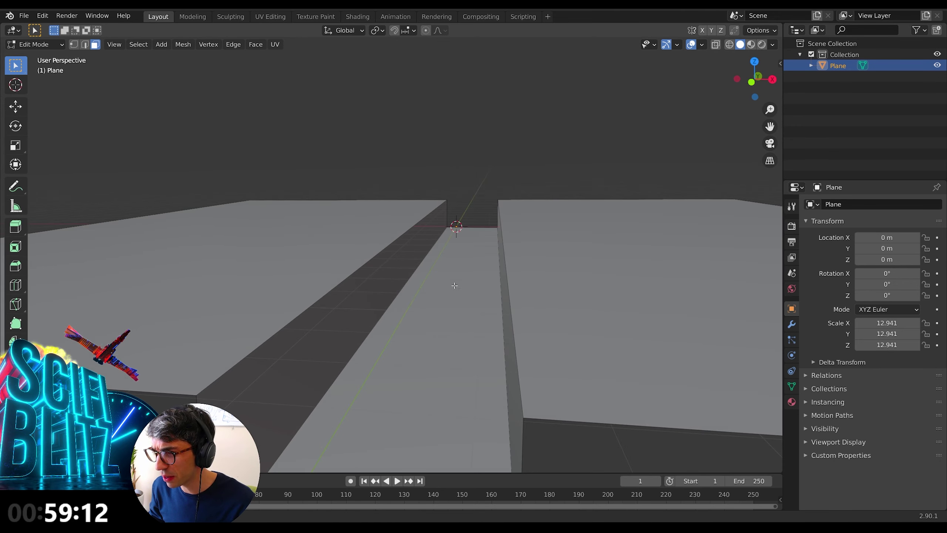
# Step: Leave mesh editing and add a camera to the scene, framing the trench diagonally
pyautogui.hotkey('shift', 'a')
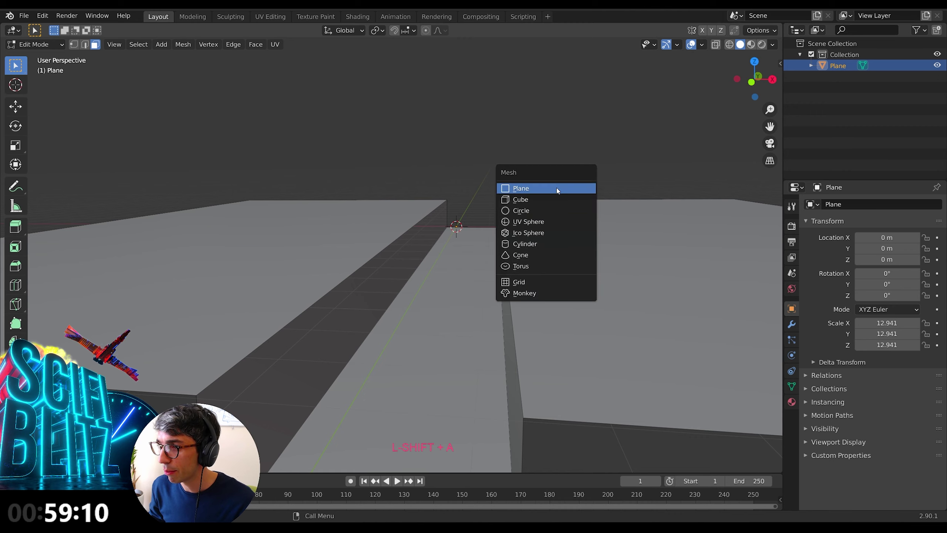
pyautogui.press('Tab')
pyautogui.hotkey('shift', 'a')
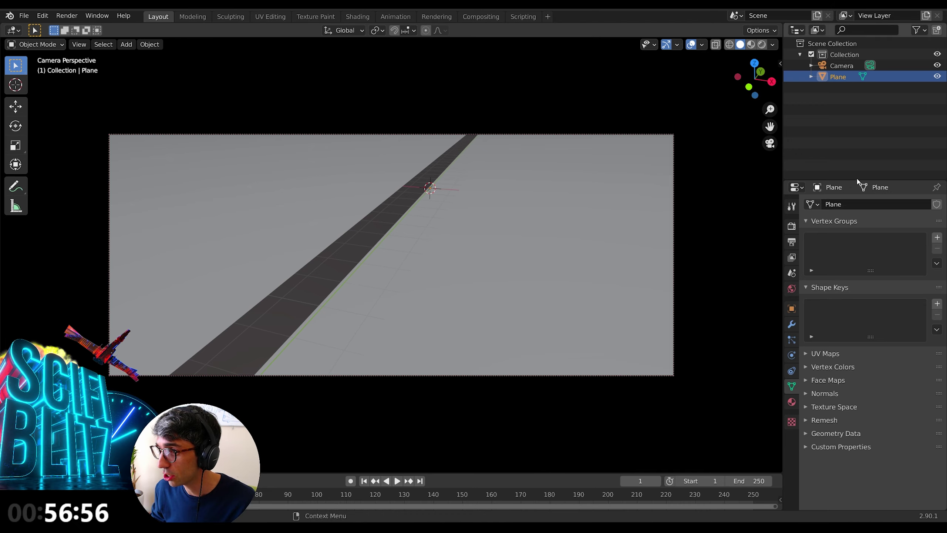
pyautogui.click(850, 120)
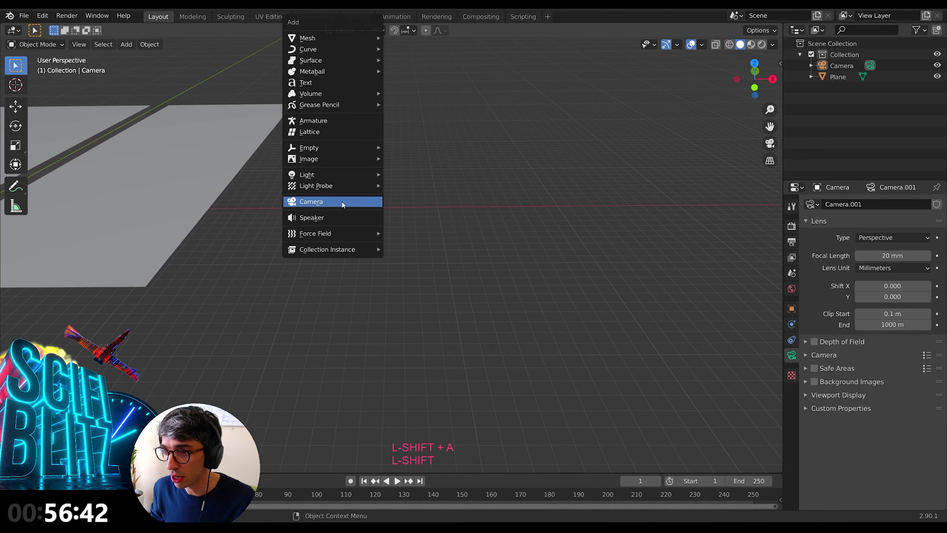
# Step: Add a cube and move it along X to the empty area beyond the plane
pyautogui.moveTo(369, 36)
pyautogui.click(403, 48)
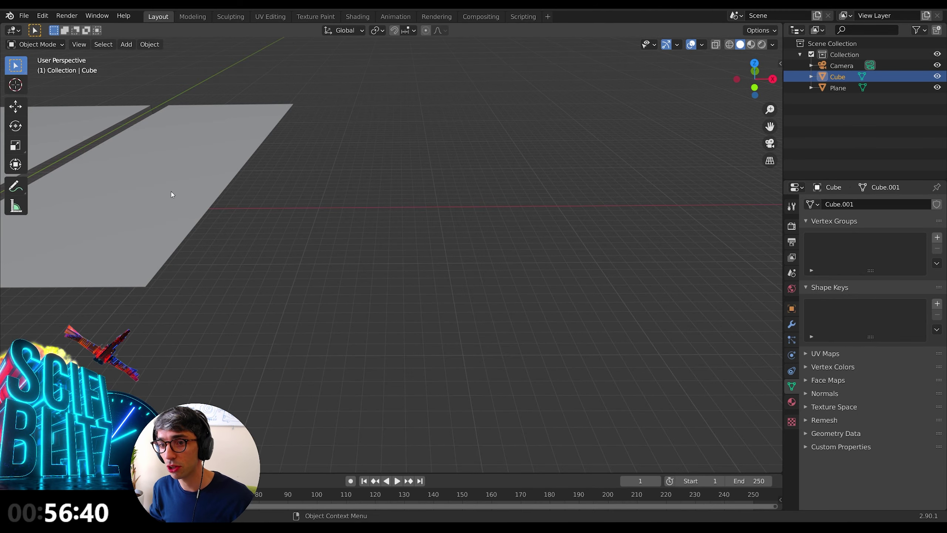
pyautogui.press('g')
pyautogui.press('x')
pyautogui.click(663, 195)
# Step: Create a new scene collection and name it Greeble
pyautogui.scroll(6, 394, 241)
pyautogui.scroll(2, 425, 245)
pyautogui.keyDown('shift'); pyautogui.moveTo(435, 156); pyautogui.dragTo(421, 257, button='middle'); pyautogui.keyUp('shift')
pyautogui.click(818, 152)
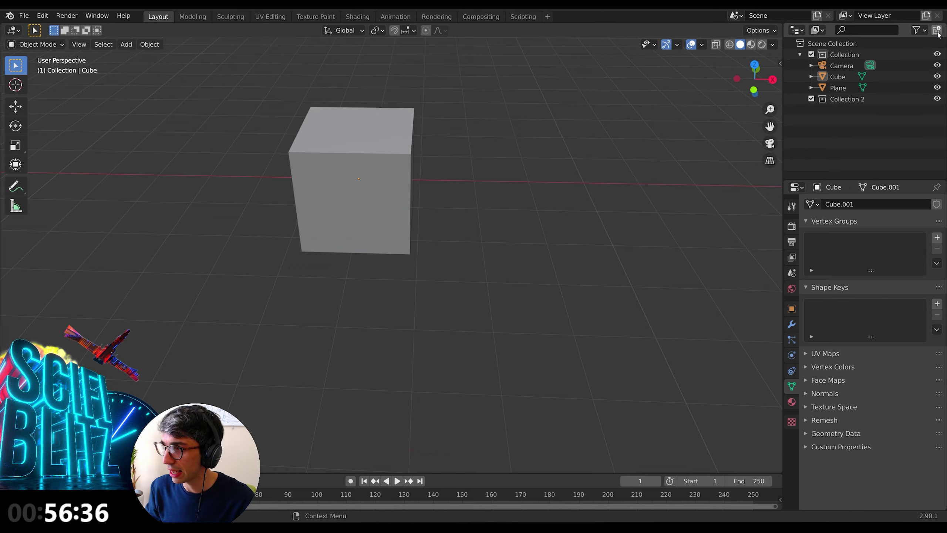
pyautogui.doubleClick(853, 99)
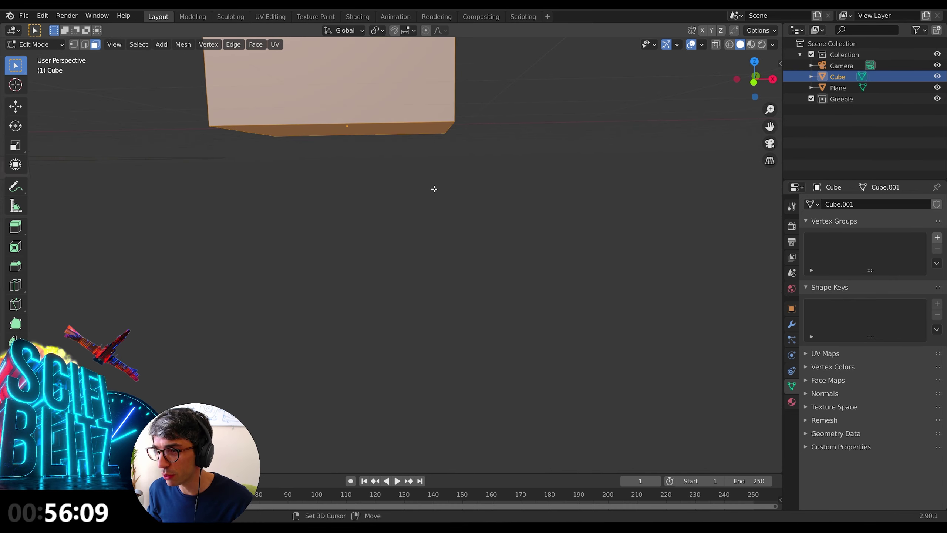
# Step: Lower the cube's top face along Z to make the cube flatter
pyautogui.press('Tab')
pyautogui.scroll(-2, 441, 176)
pyautogui.keyDown('shift'); pyautogui.moveTo(441, 176); pyautogui.dragTo(434, 205, button='middle'); pyautogui.keyUp('shift')
pyautogui.press('Tab')
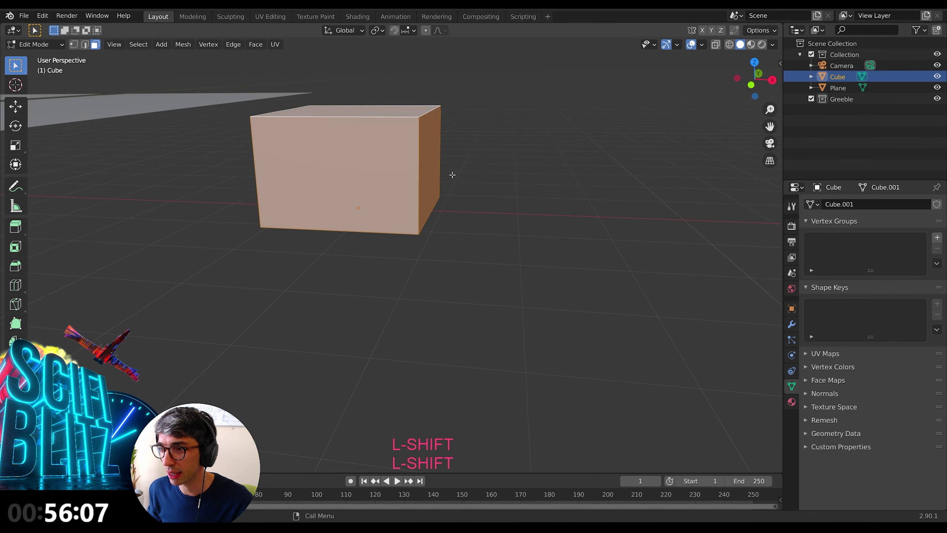
pyautogui.press('Tab')
# Step: Lower the top face a further 0.3 m or so along Z to leave a thin slab
pyautogui.press('Tab')
pyautogui.click(361, 113)
pyautogui.moveTo(455, 120); pyautogui.dragTo(447, 136, button='middle')
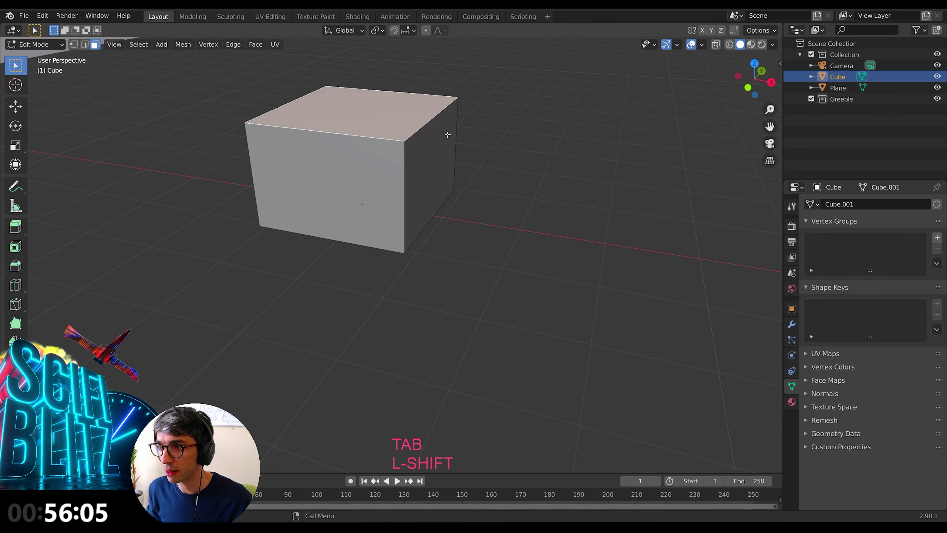
pyautogui.press('g')
pyautogui.press('z')
pyautogui.click(447, 180)
pyautogui.moveTo(447, 180); pyautogui.dragTo(489, 203, button='middle')
pyautogui.press('Tab')
pyautogui.moveTo(436, 248); pyautogui.dragTo(433, 213, button='middle')
pyautogui.click(468, 222)
pyautogui.click(404, 188)
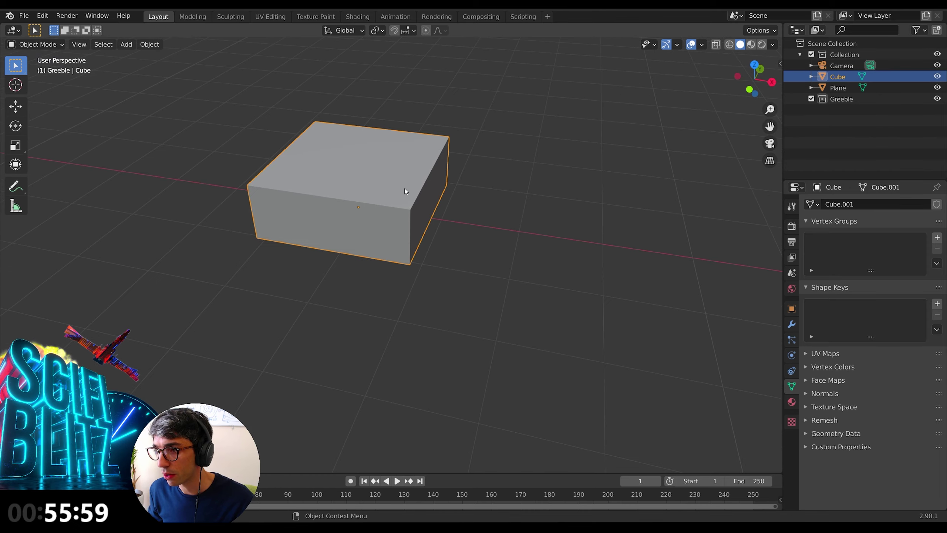
pyautogui.press('Tab')
pyautogui.press('g')
pyautogui.press('z')
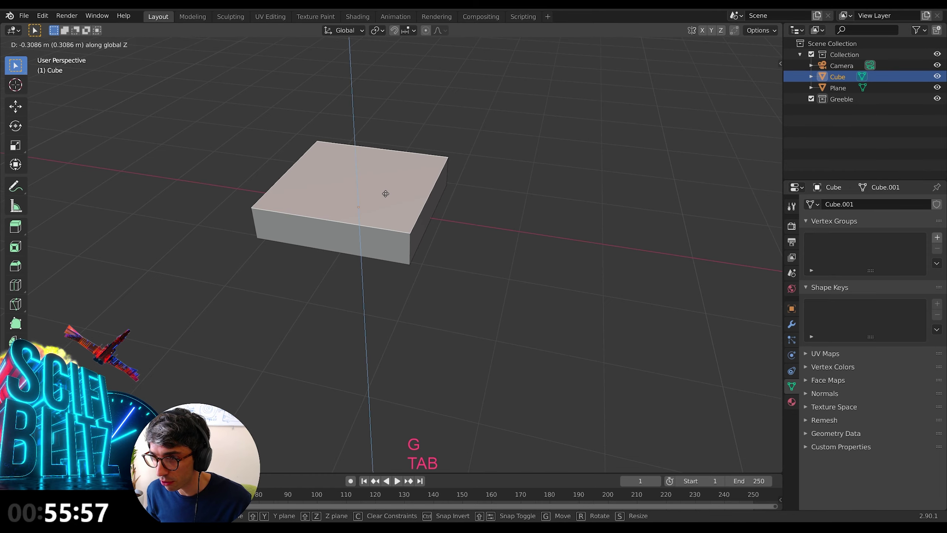
pyautogui.click(386, 197)
pyautogui.moveTo(442, 209); pyautogui.dragTo(390, 217, button='middle')
# Step: Cut the slab into thirds with two evenly spaced edge loops, without sliding them
pyautogui.press('Tab')
pyautogui.scroll(2, 403, 215)
pyautogui.press('Tab')
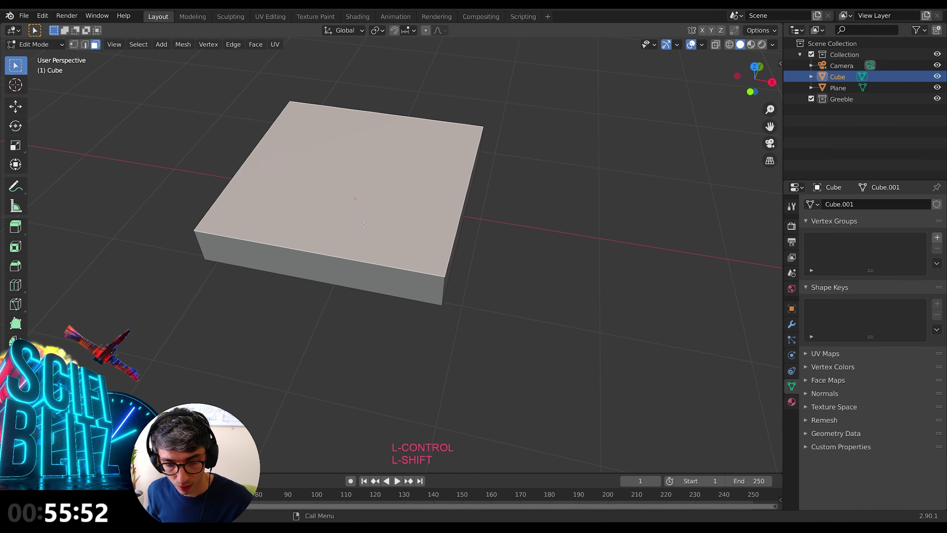
pyautogui.hotkey('ctrl', 'r')
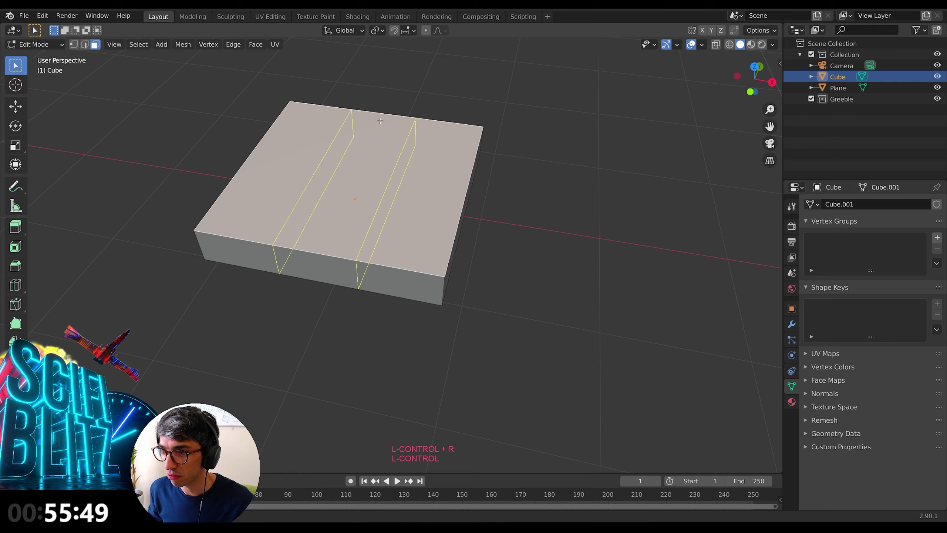
pyautogui.press('Escape')
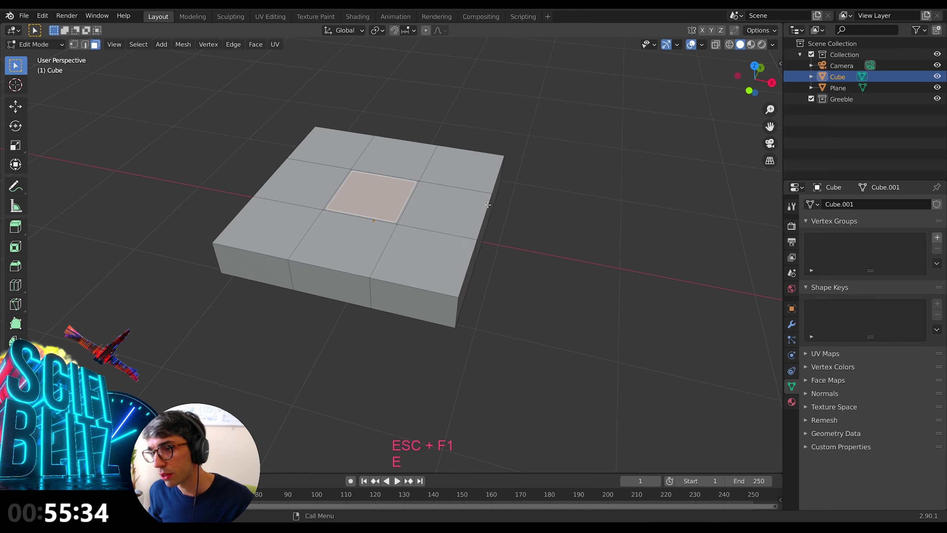
# Step: Raise the centre face of the slab's three-by-three grid along Z into a low block
pyautogui.press('g')
pyautogui.press('z')
pyautogui.click(489, 193)
pyautogui.moveTo(488, 193)
pyautogui.mouseDown(button='middle')
pyautogui.moveTo(505, 180)
pyautogui.moveTo(496, 182)
pyautogui.mouseUp(button='middle')
# Step: Extrude the centre block's top face in place and scale it to about 0.92 as an inset
pyautogui.press('e')
pyautogui.press('Escape')
pyautogui.press('s')
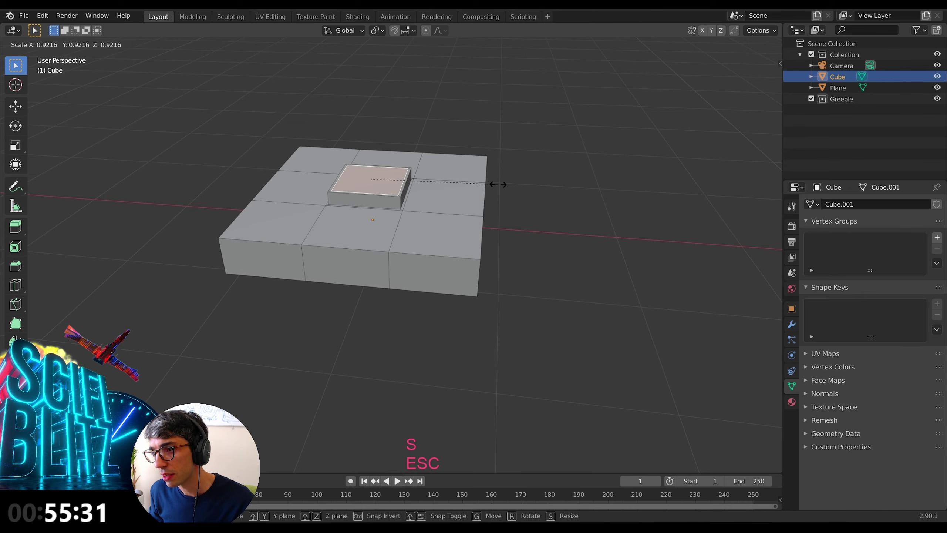
pyautogui.click(496, 182)
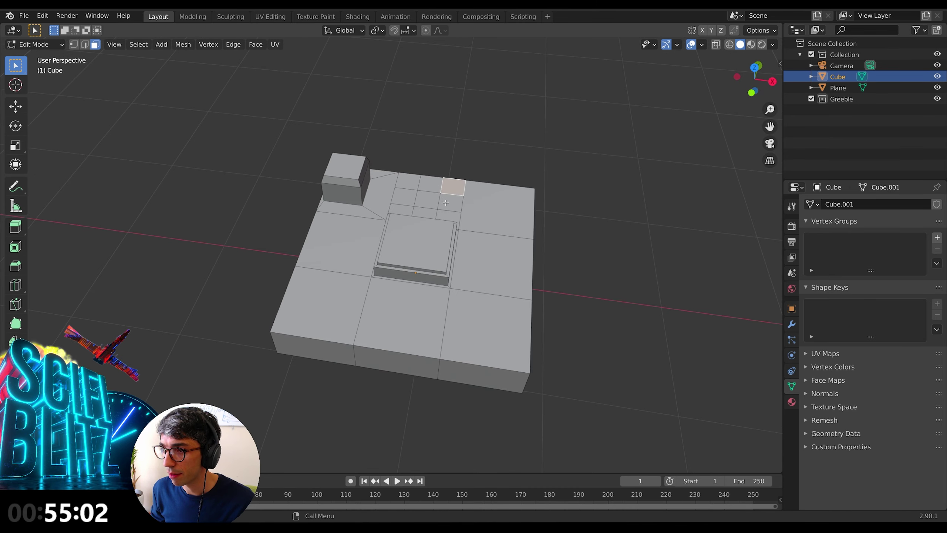
# Step: Extrude the two diagonal small faces behind the centre block and raise them along Z
pyautogui.keyDown('shift'); pyautogui.click(428, 204); pyautogui.keyUp('shift')
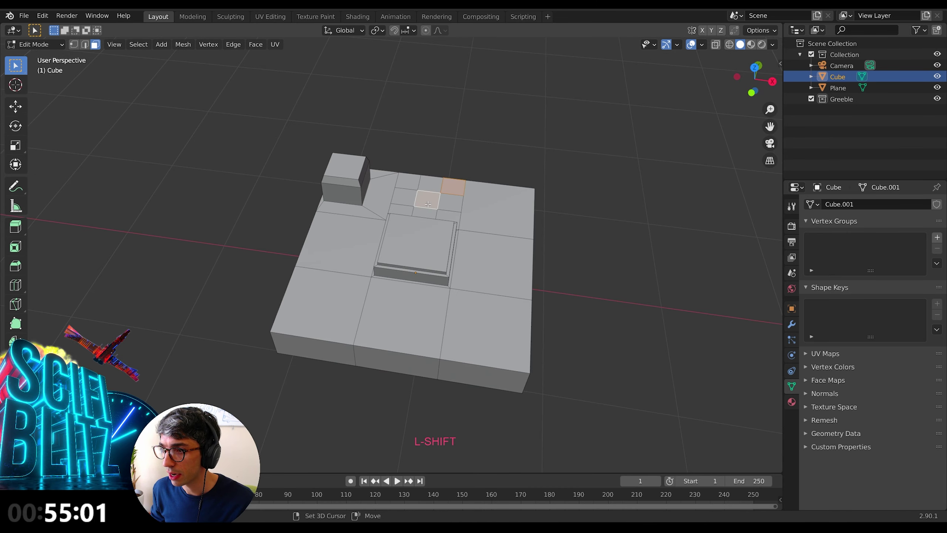
pyautogui.press('e')
pyautogui.press('Escape')
pyautogui.press('g')
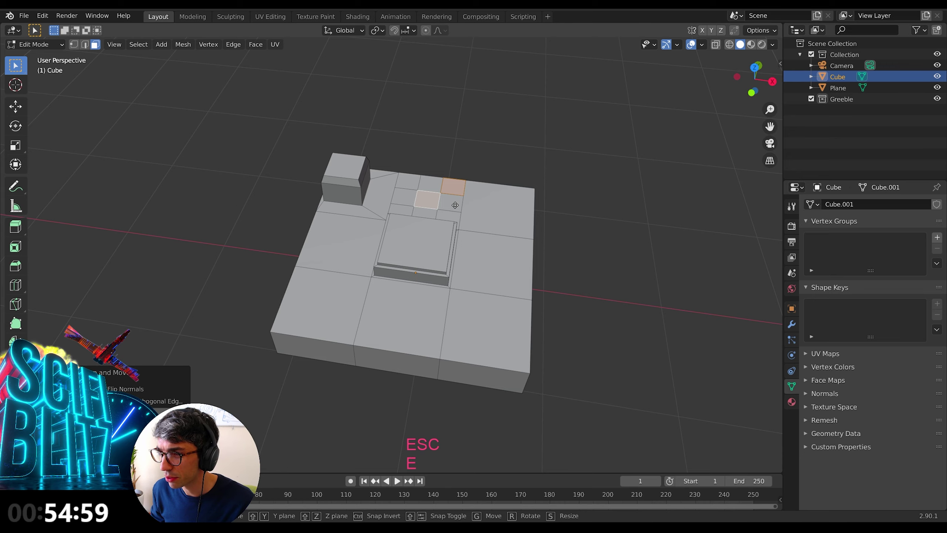
pyautogui.press('z')
pyautogui.click(454, 199)
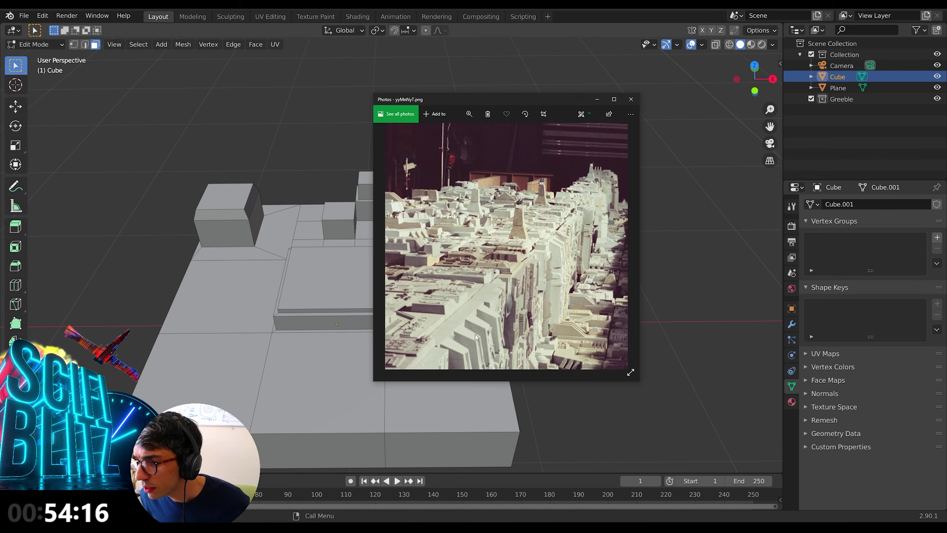
# Step: Add a UV sphere to the slab mesh and set its segments to 15
pyautogui.scroll(1, 478, 313)
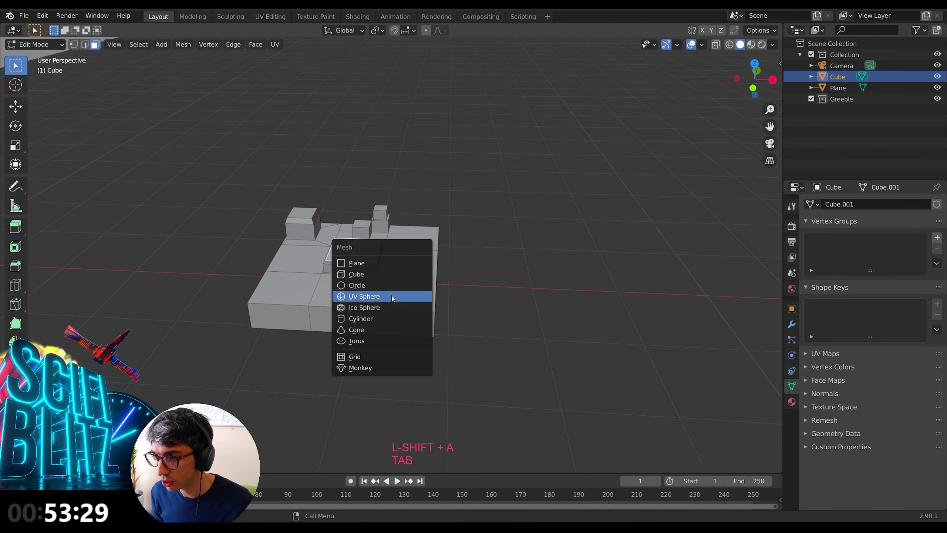
pyautogui.click(392, 296)
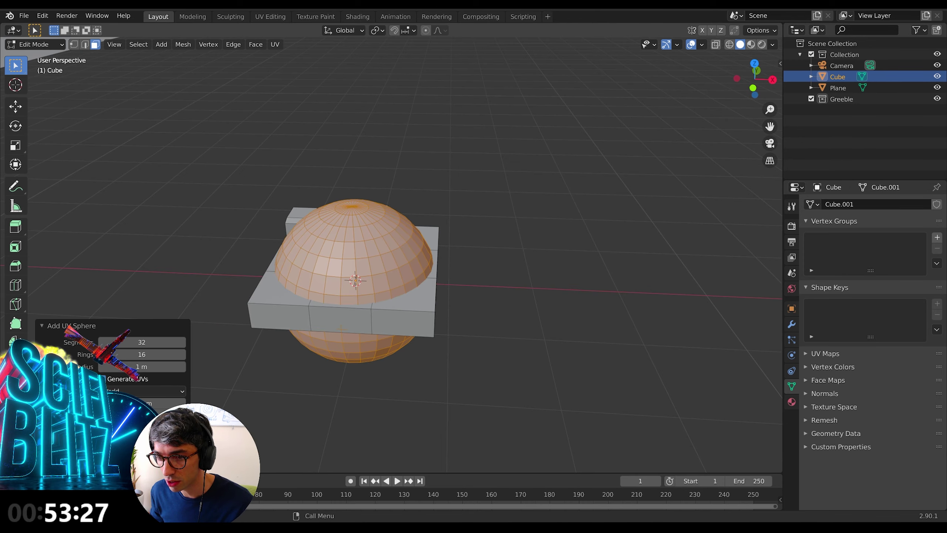
pyautogui.click(150, 342)
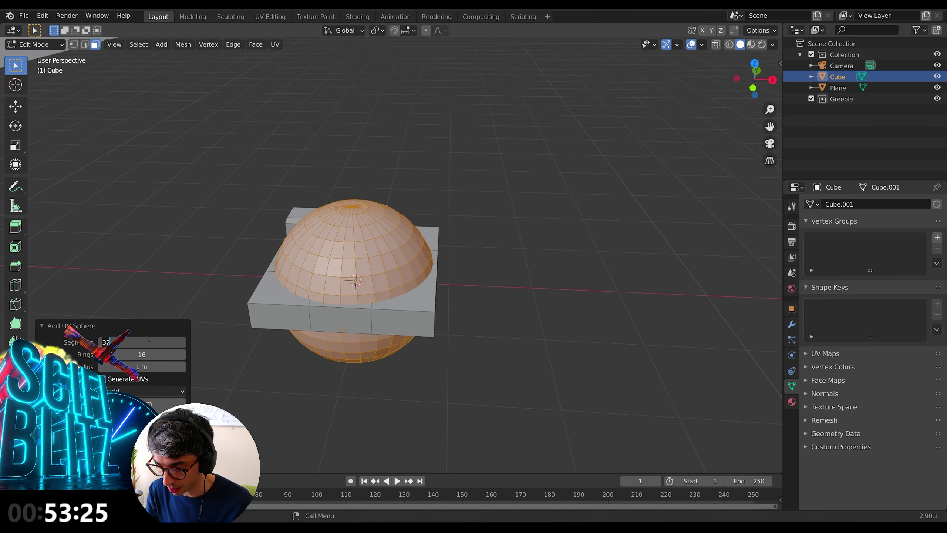
pyautogui.write('15')
# Step: Scale down the sphere and move it along X onto the tile beside the centre block as a half-sunk dome
pyautogui.press('s')
pyautogui.press('x')
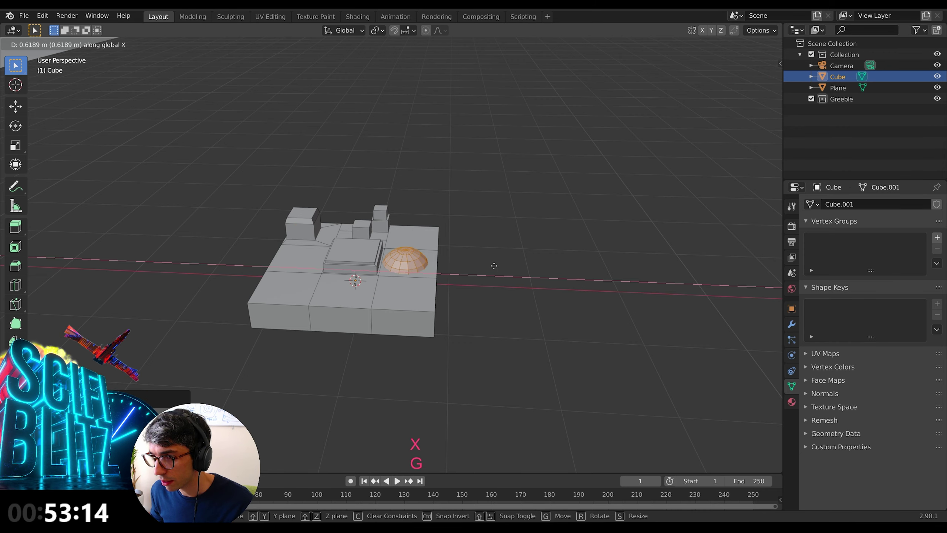
pyautogui.press('g')
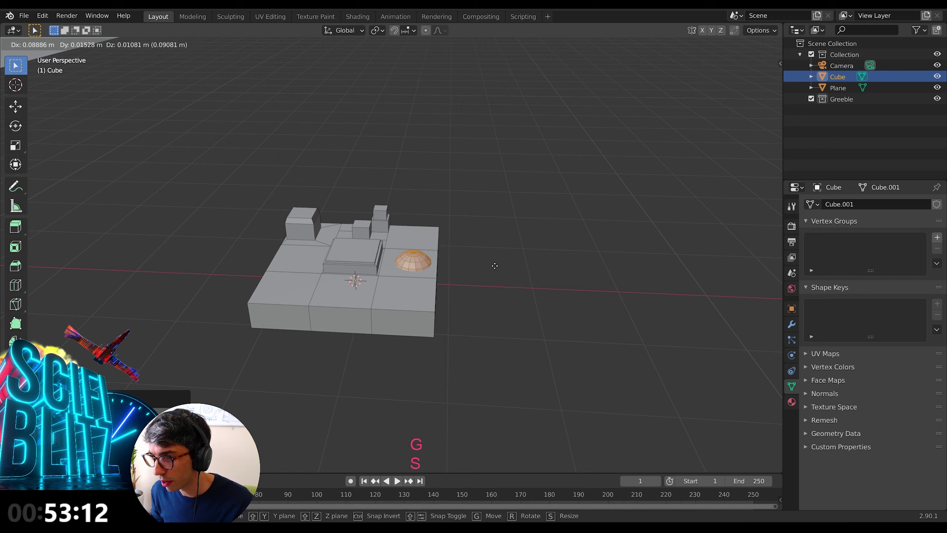
pyautogui.press('Tab')
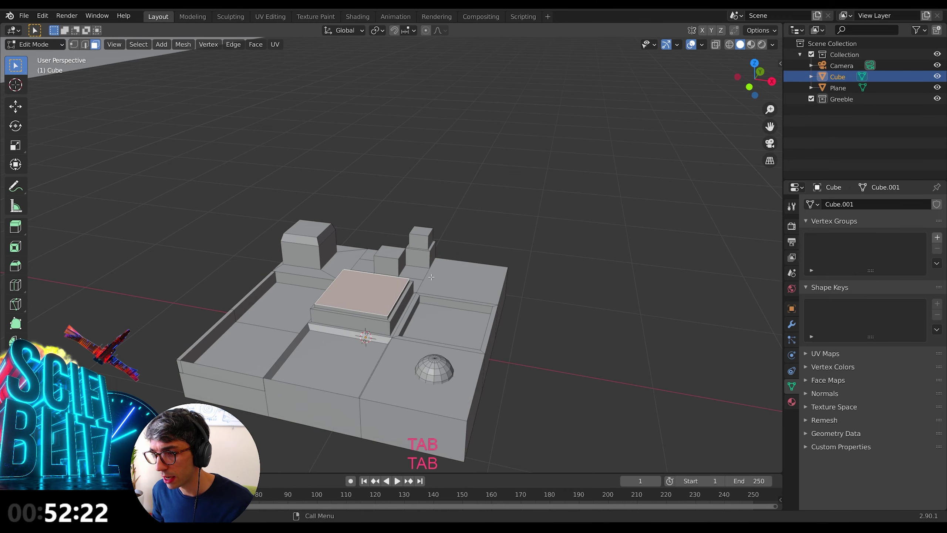
# Step: Add a cylinder to the slab mesh and scale it down into a small upright detail
pyautogui.hotkey('shift', 'a')
pyautogui.click(410, 299)
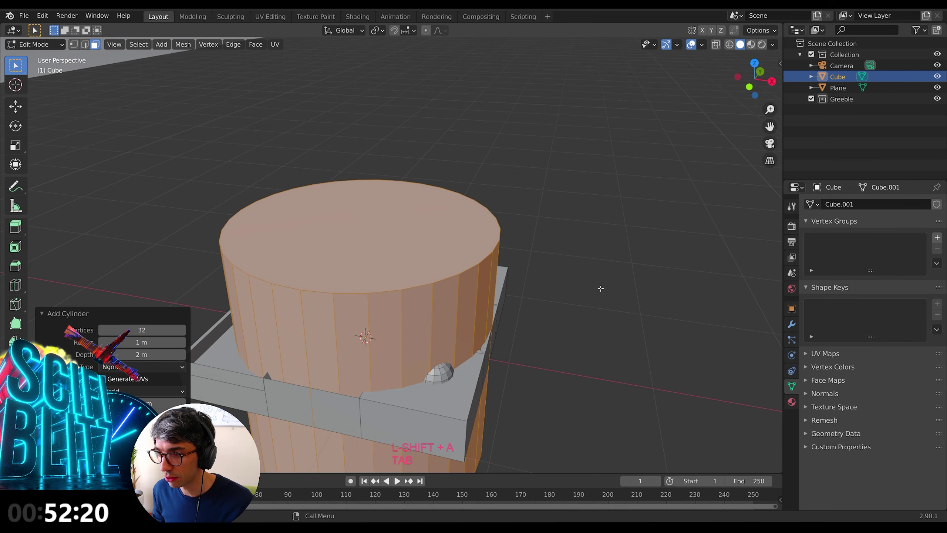
pyautogui.press('s')
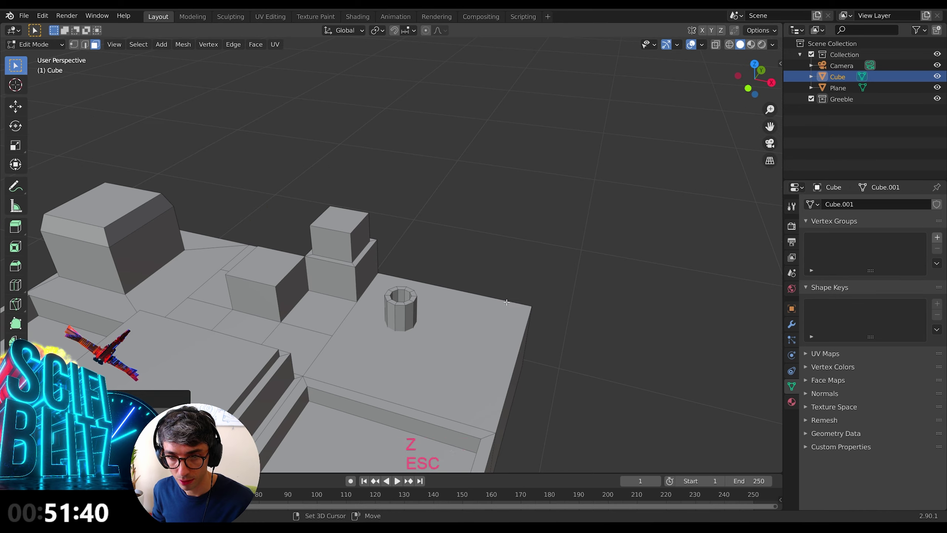
pyautogui.keyDown('shift'); pyautogui.moveTo(518, 310); pyautogui.dragTo(515, 268, button='middle'); pyautogui.keyUp('shift')
pyautogui.press('Tab')
pyautogui.press('Tab')
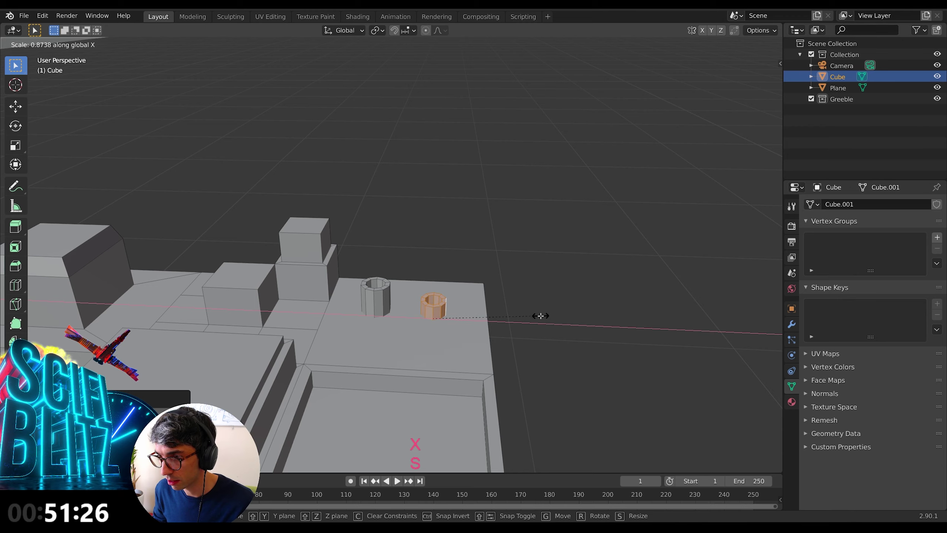
# Step: Cancel the short ring's X scaling and move the ring along X towards the taller tube
pyautogui.press('Escape')
pyautogui.press('g')
pyautogui.press('x')
pyautogui.click(522, 316)
pyautogui.moveTo(522, 317); pyautogui.dragTo(473, 311, button='middle')
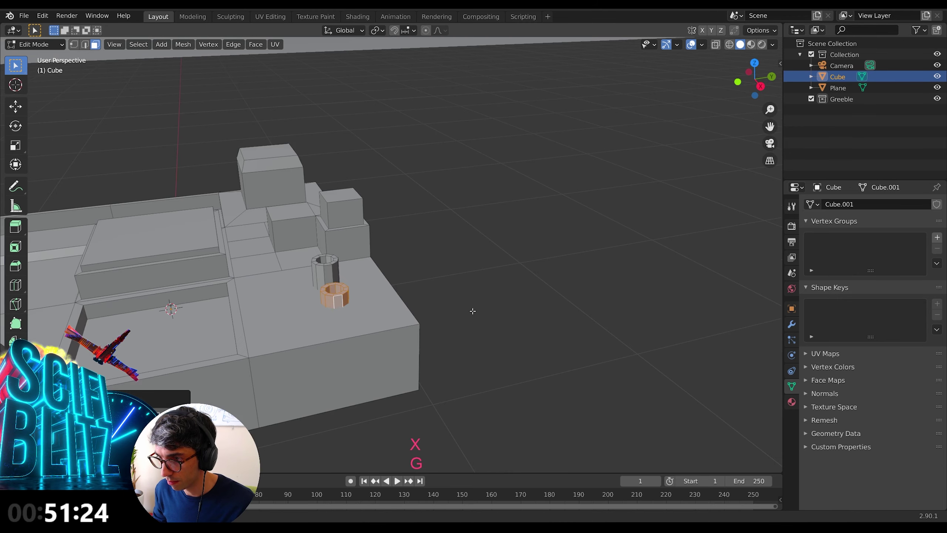
pyautogui.scroll(-1, 472, 311)
pyautogui.keyDown('shift'); pyautogui.moveTo(343, 307); pyautogui.dragTo(449, 332, button='middle'); pyautogui.keyUp('shift')
# Step: Scale the short ring down and move it along X to sit close beside the taller tube
pyautogui.press('Tab')
pyautogui.press('Tab')
pyautogui.press('Tab')
pyautogui.press('Tab')
pyautogui.scroll(2, 496, 299)
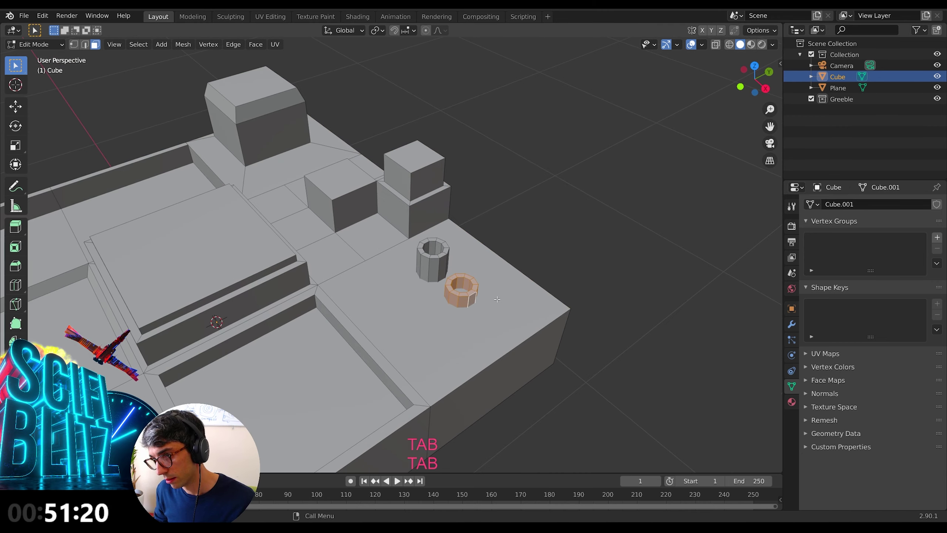
pyautogui.press('s')
pyautogui.press('z')
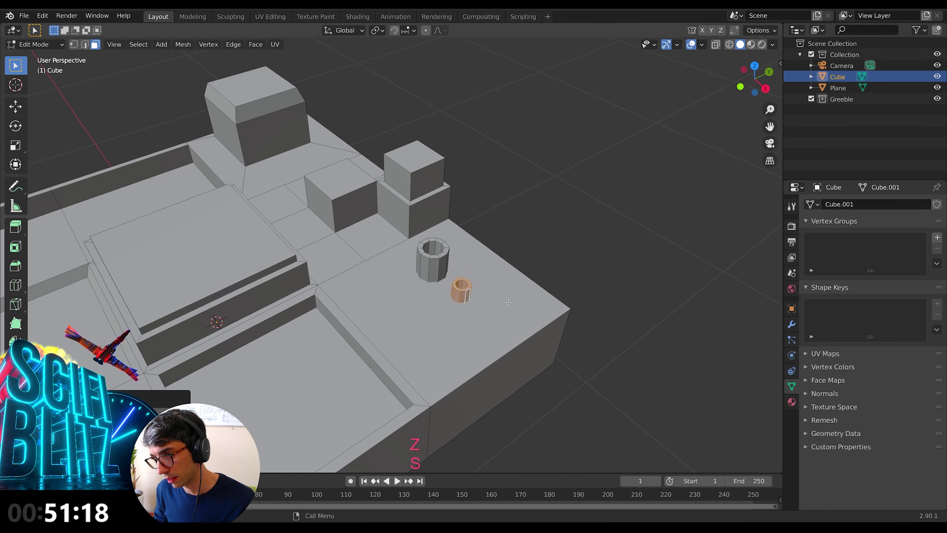
pyautogui.press('g')
pyautogui.press('x')
pyautogui.click(490, 313)
pyautogui.press('Tab')
pyautogui.moveTo(490, 312); pyautogui.dragTo(529, 276, button='middle')
pyautogui.scroll(-2, 512, 323)
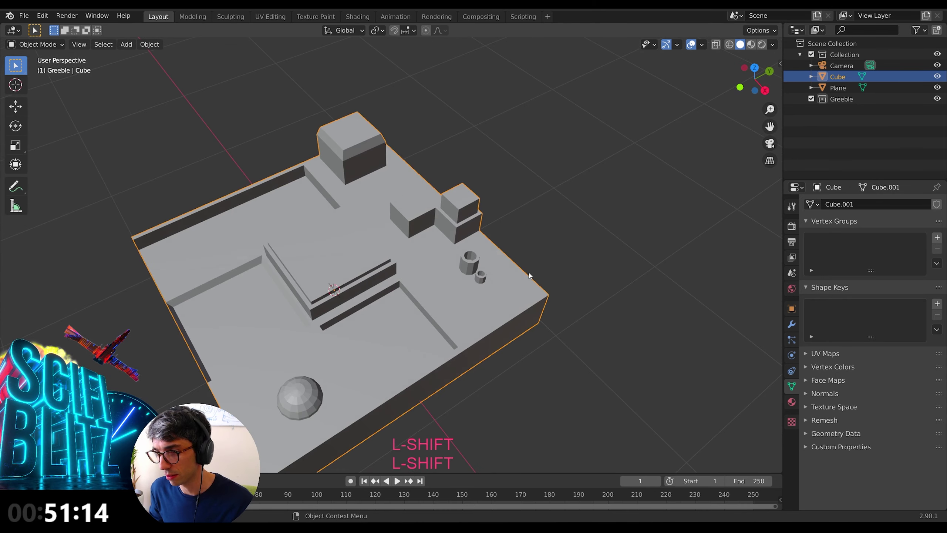
# Step: Rename the Cube object as G1 and place it in the Greeble collection
pyautogui.doubleClick(839, 77)
pyautogui.write('G')
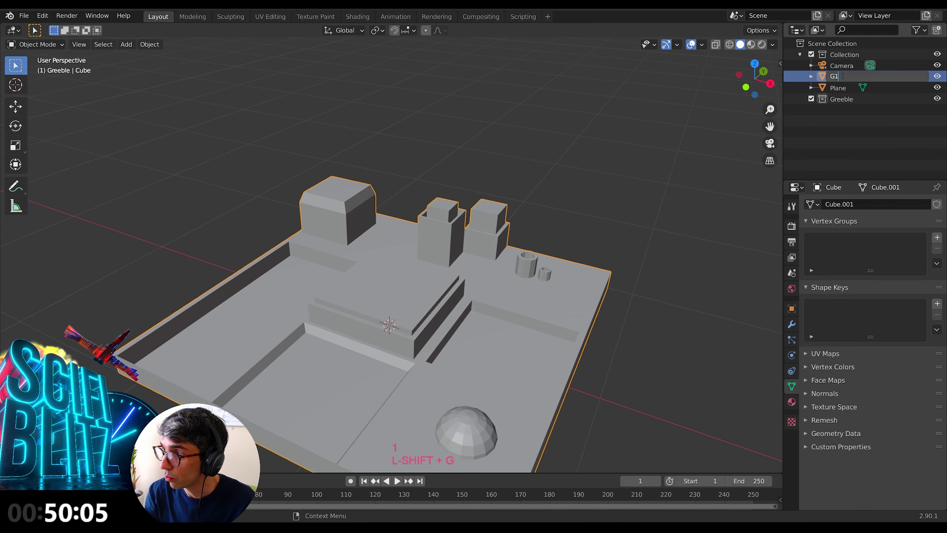
pyautogui.write('1')
pyautogui.press('Return')
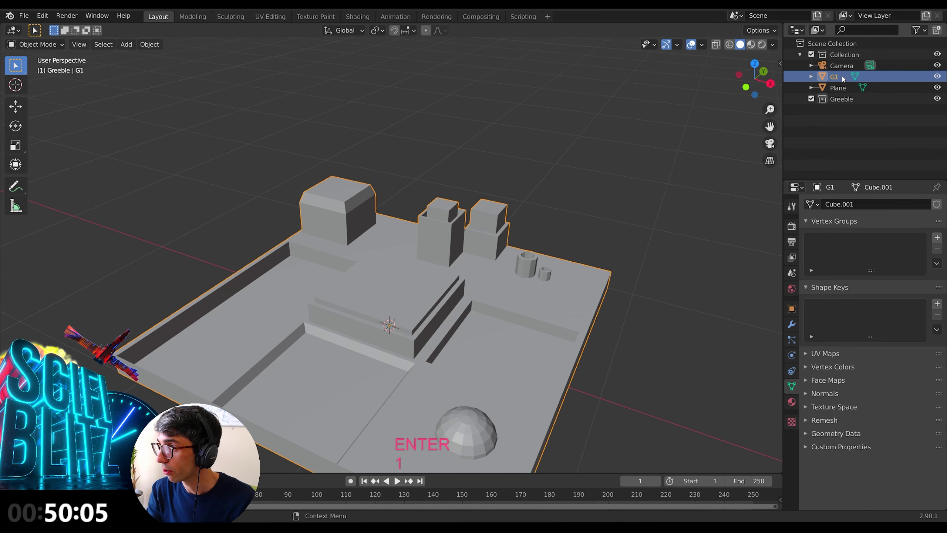
pyautogui.moveTo(831, 82); pyautogui.dragTo(841, 99)
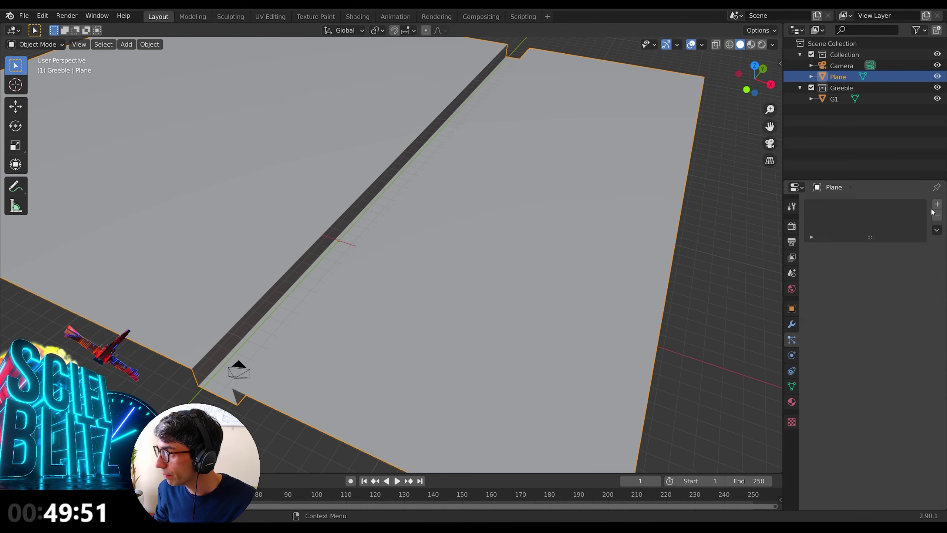
# Step: Add a particle system to the trench Plane and set its type to Hair
pyautogui.click(936, 204)
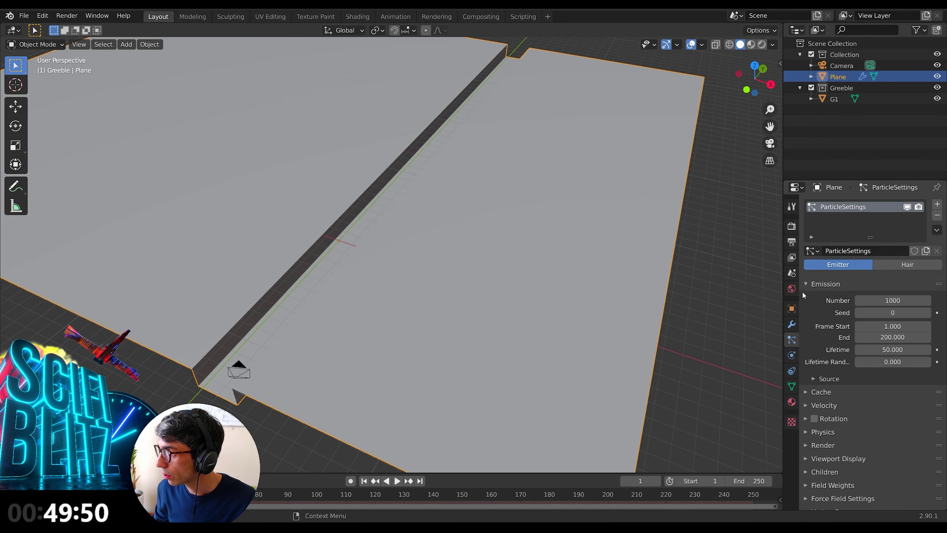
pyautogui.click(906, 264)
pyautogui.moveTo(605, 280); pyautogui.dragTo(430, 238, button='middle')
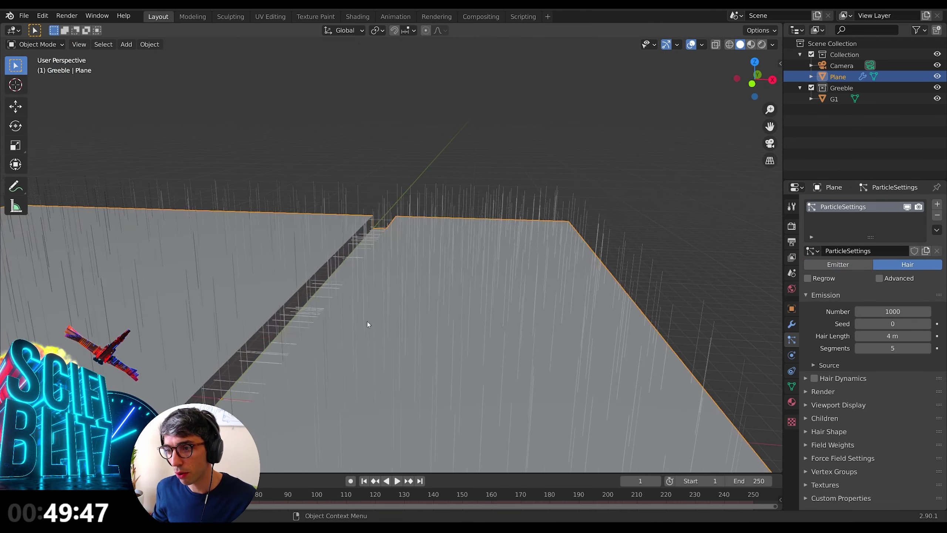
pyautogui.keyDown('shift'); pyautogui.moveTo(367, 323); pyautogui.dragTo(583, 224, button='middle'); pyautogui.keyUp('shift')
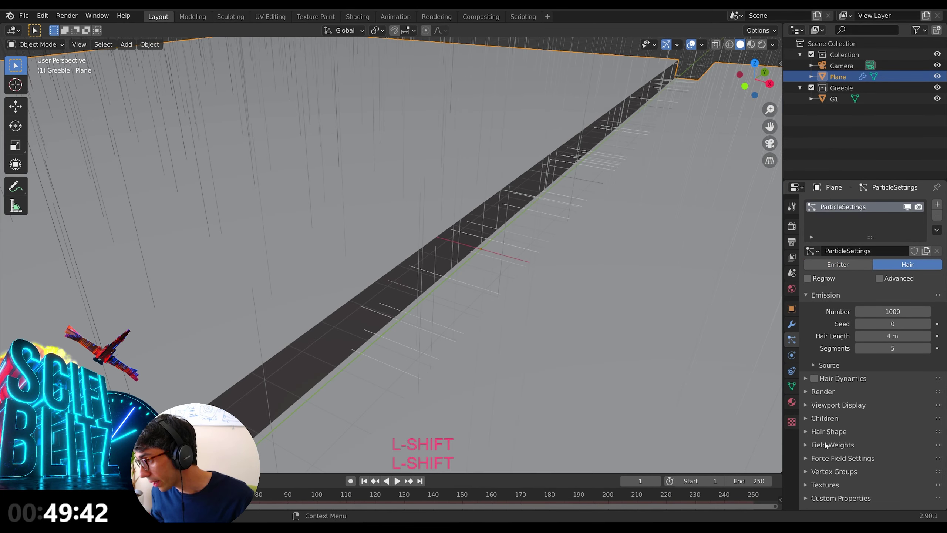
# Step: Render the hair particles as a collection, with Greeble as the instance collection
pyautogui.click(823, 391)
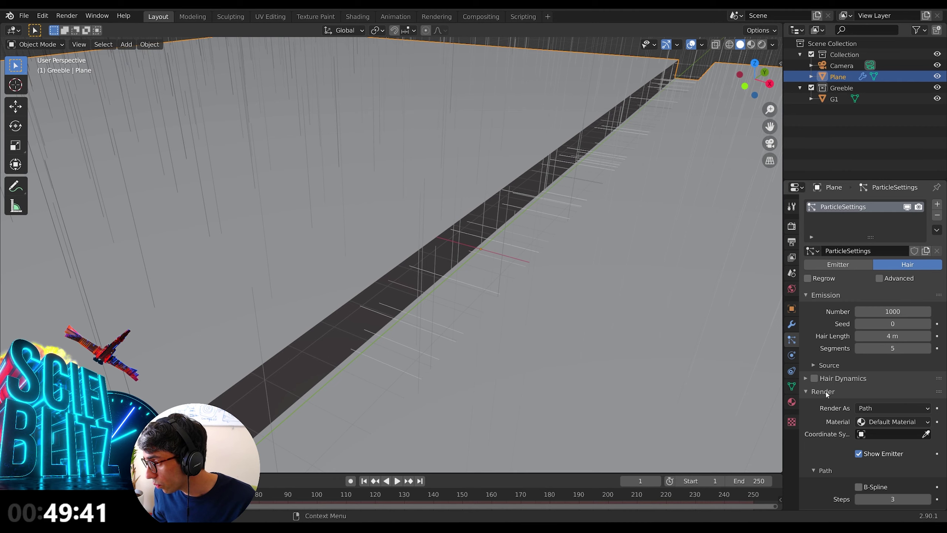
pyautogui.click(891, 407)
pyautogui.click(875, 446)
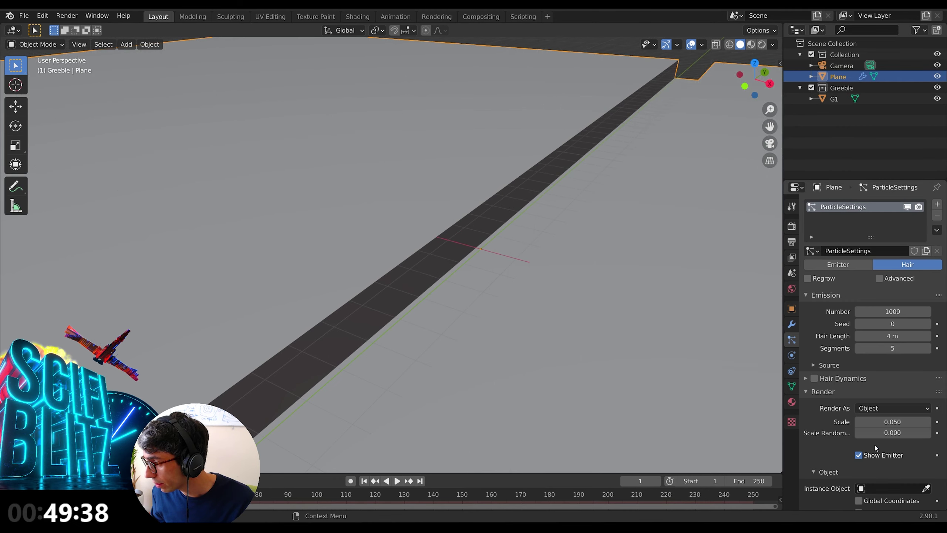
pyautogui.click(887, 408)
pyautogui.click(884, 455)
pyautogui.scroll(-2, 884, 454)
pyautogui.click(884, 458)
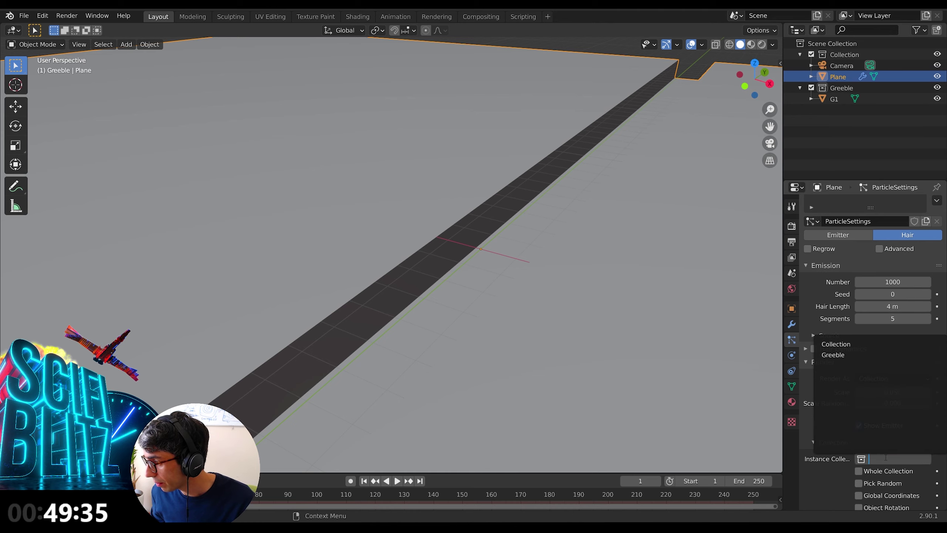
pyautogui.click(866, 354)
# Step: From the camera view, set the particles' scale randomness to 1.000 and their scale to 0.270
pyautogui.moveTo(642, 324); pyautogui.dragTo(529, 339, button='middle')
pyautogui.press('KP_0')
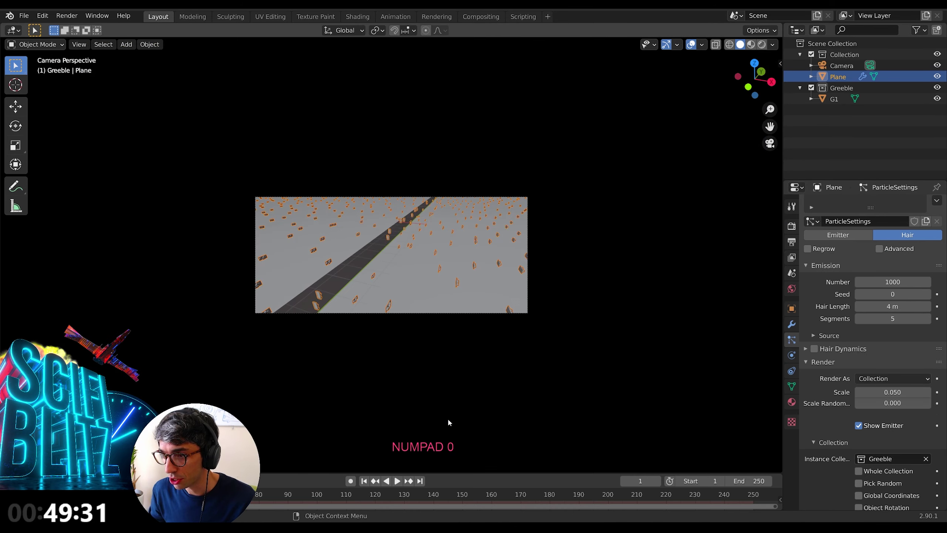
pyautogui.scroll(1, 408, 260)
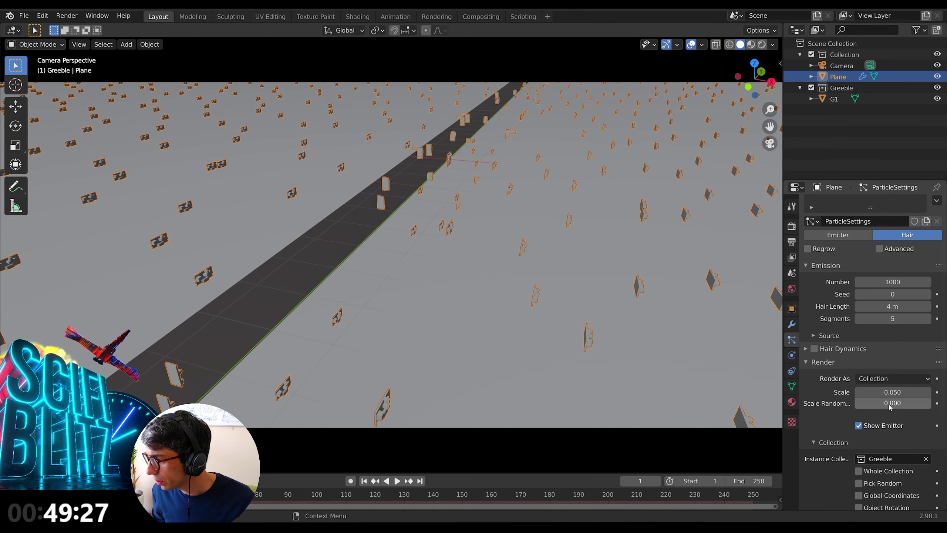
pyautogui.moveTo(888, 402)
pyautogui.mouseDown()
pyautogui.moveTo(945, 402)
pyautogui.moveTo(876, 391)
pyautogui.mouseUp()
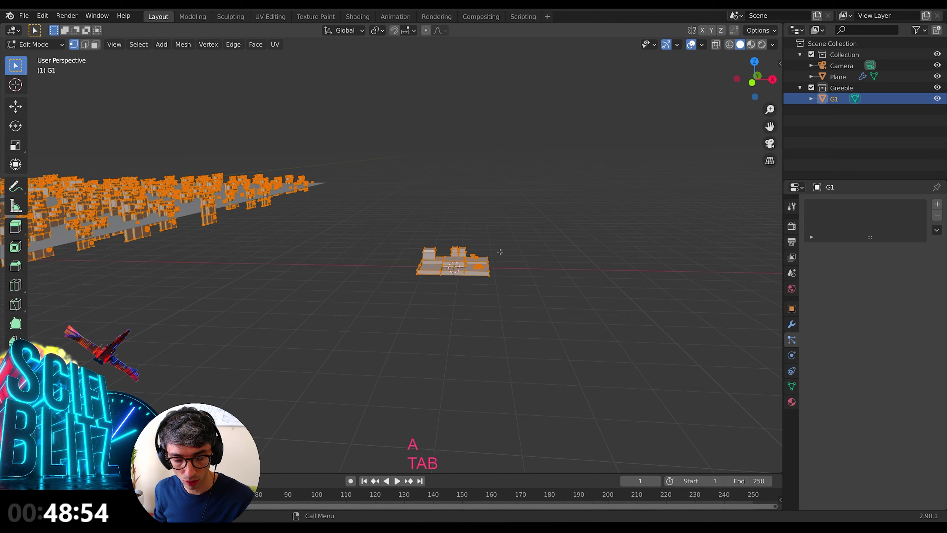
pyautogui.press('r')
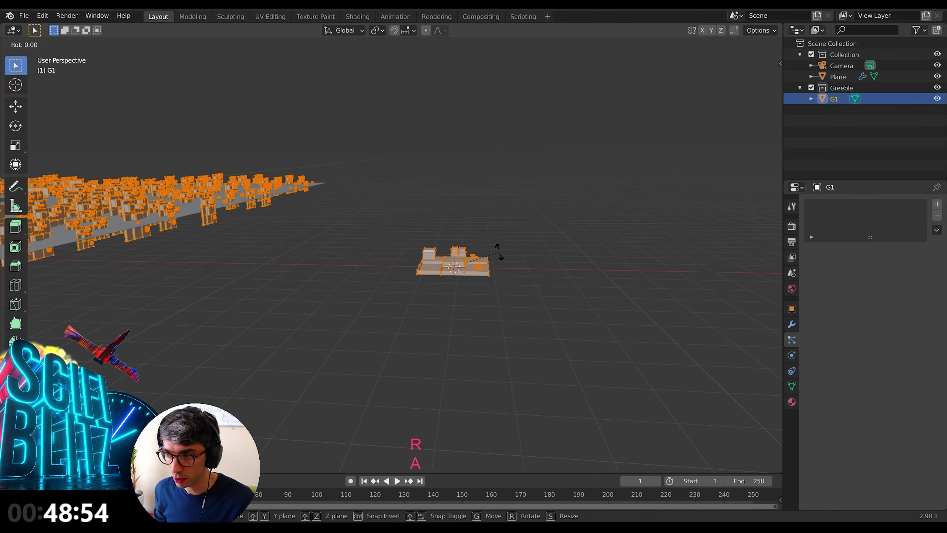
pyautogui.press('y')
pyautogui.press('KP_9')
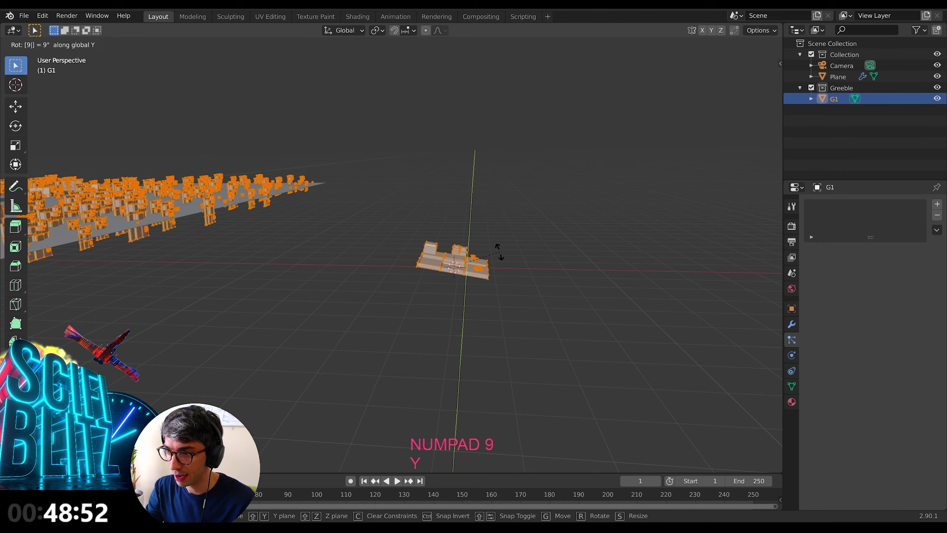
pyautogui.press('KP_0')
pyautogui.press('Escape')
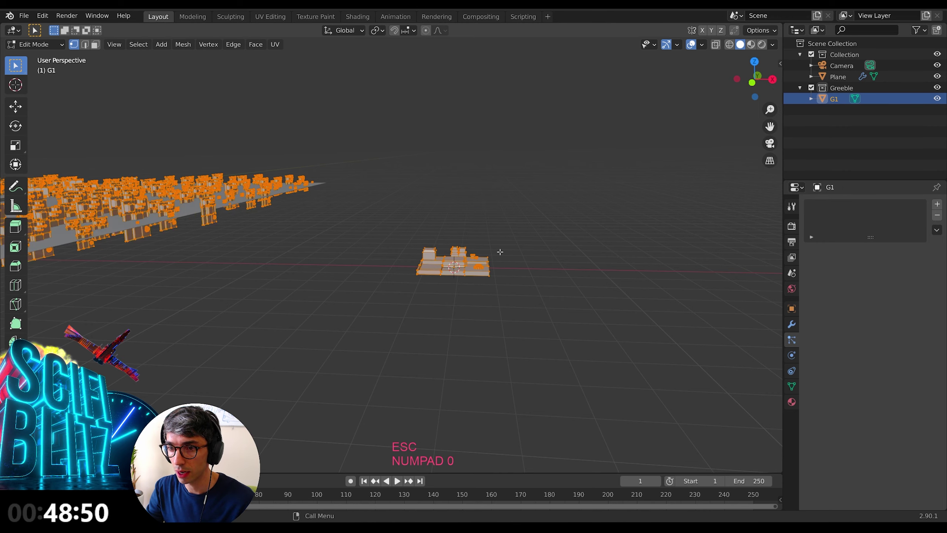
pyautogui.press('r')
pyautogui.press('z')
pyautogui.press('KP_0')
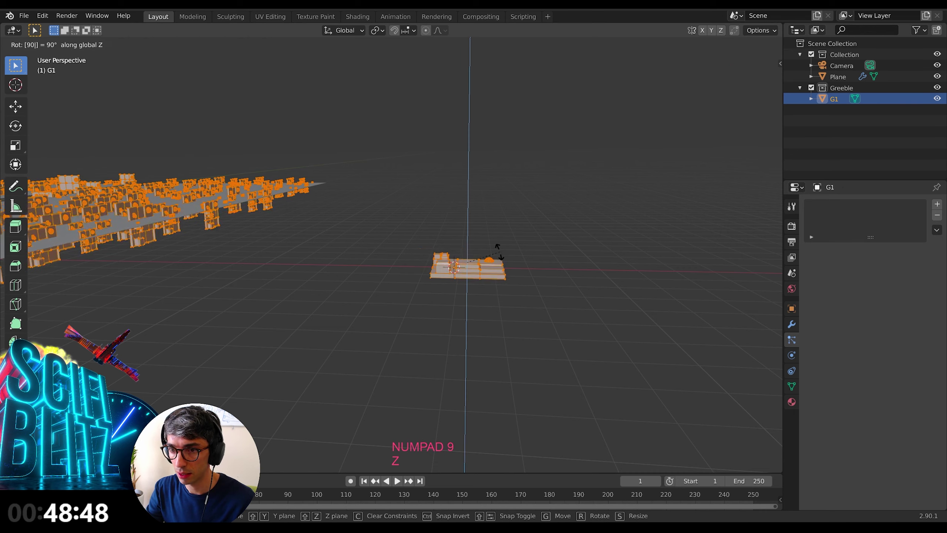
pyautogui.press('Escape')
# Step: Try to rotate the whole G1 mesh 90 degrees about X
pyautogui.press('r')
pyautogui.press('x')
pyautogui.press('KP_9')
pyautogui.press('KP_0')
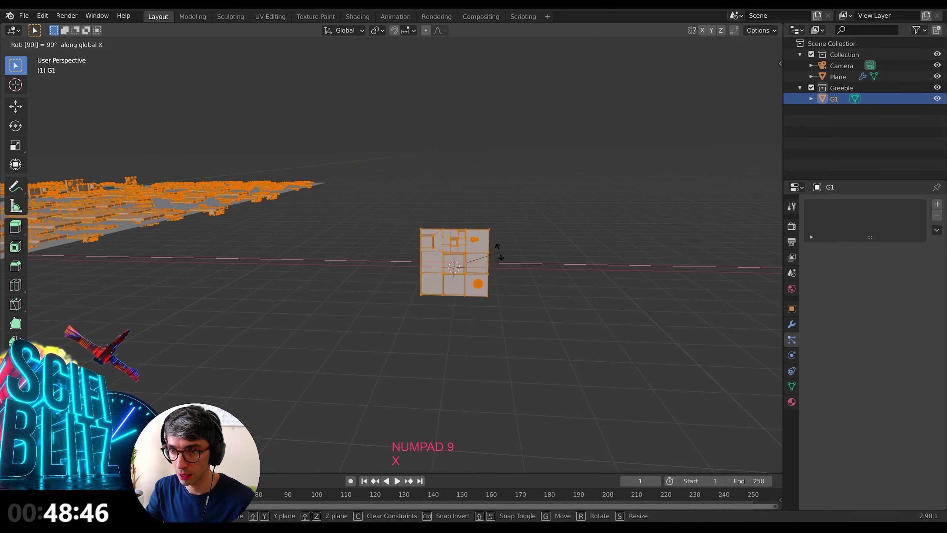
pyautogui.press('Return')
pyautogui.press('Escape')
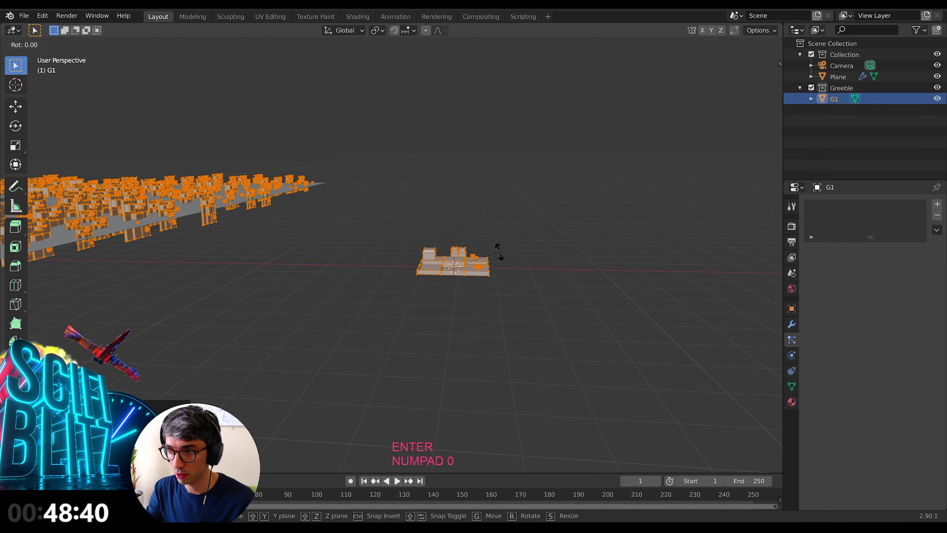
# Step: Rotate the whole G1 mesh -90 degrees about X so the scattered greebles lie detail-side up
pyautogui.press('r')
pyautogui.press('x')
pyautogui.press('-')
pyautogui.press('KP_9')
pyautogui.press('KP_0')
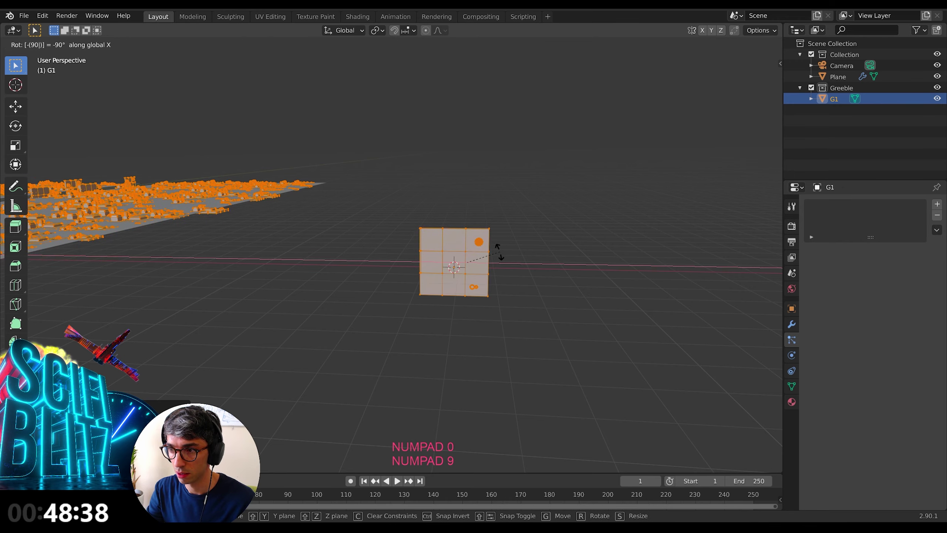
pyautogui.press('Return')
pyautogui.keyDown('shift'); pyautogui.moveTo(252, 332); pyautogui.dragTo(572, 285, button='middle'); pyautogui.keyUp('shift')
pyautogui.moveTo(354, 324)
pyautogui.keyDown('shift'); pyautogui.mouseDown(button='middle')
pyautogui.moveTo(417, 310)
pyautogui.moveTo(410, 327)
pyautogui.mouseUp(button='middle'); pyautogui.keyUp('shift')
pyautogui.keyDown('shift'); pyautogui.moveTo(261, 347); pyautogui.dragTo(395, 333, button='middle'); pyautogui.keyUp('shift')
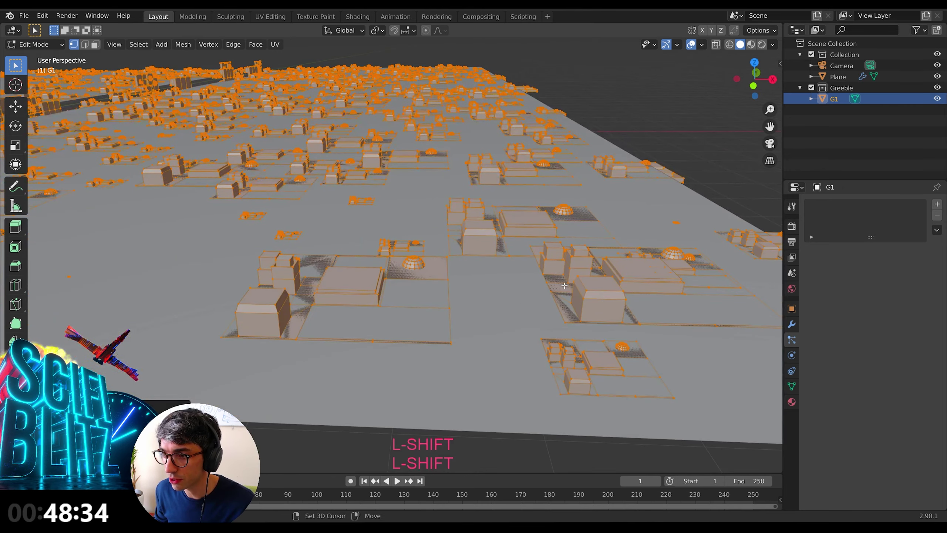
# Step: Move the G1 mesh about 0.13 m along Y off its origin, leave Edit Mode and return to the camera view
pyautogui.keyDown('shift'); pyautogui.moveTo(564, 286); pyautogui.dragTo(378, 341, button='middle'); pyautogui.keyUp('shift')
pyautogui.keyDown('shift'); pyautogui.moveTo(499, 277); pyautogui.dragTo(194, 172, button='middle'); pyautogui.keyUp('shift')
pyautogui.moveTo(568, 171); pyautogui.dragTo(470, 157, button='middle')
pyautogui.press('g')
pyautogui.press('y')
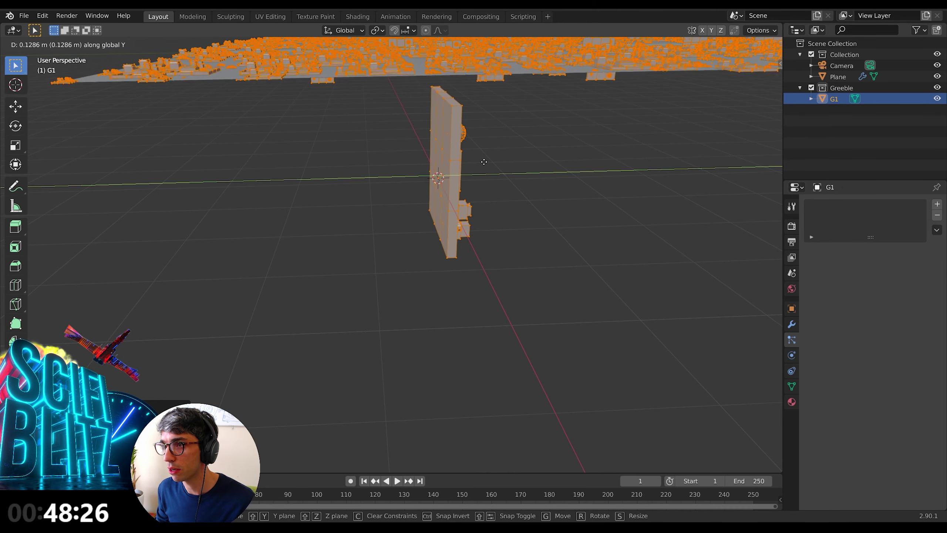
pyautogui.click(486, 162)
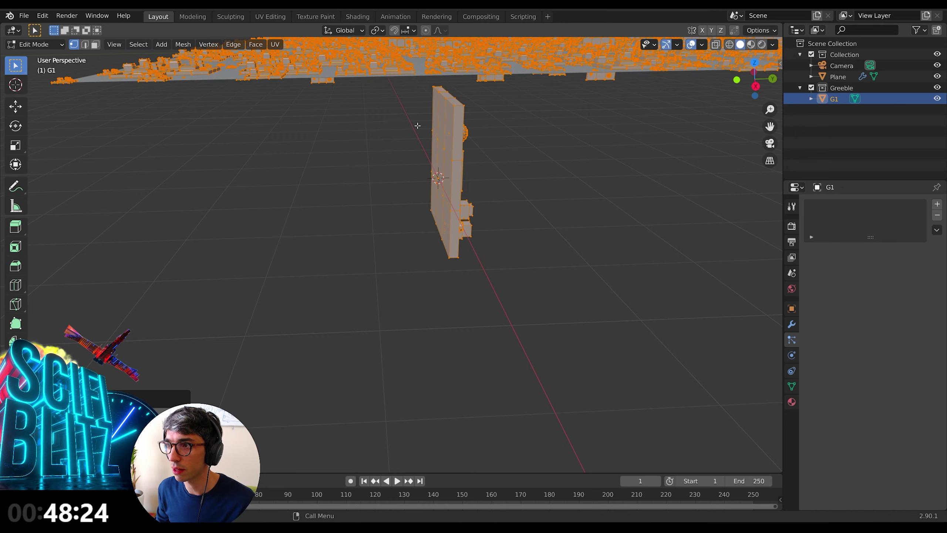
pyautogui.moveTo(417, 127); pyautogui.dragTo(386, 125, button='middle')
pyautogui.press('Tab')
pyautogui.press('KP_0')
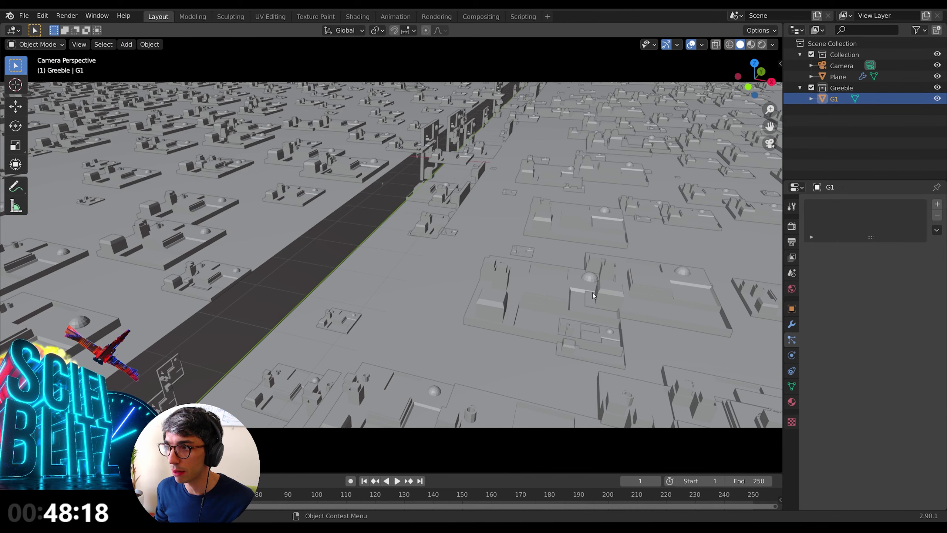
# Step: Set the trench Plane's particle scale to 0.110 and its particle number to 10000
pyautogui.click(383, 288)
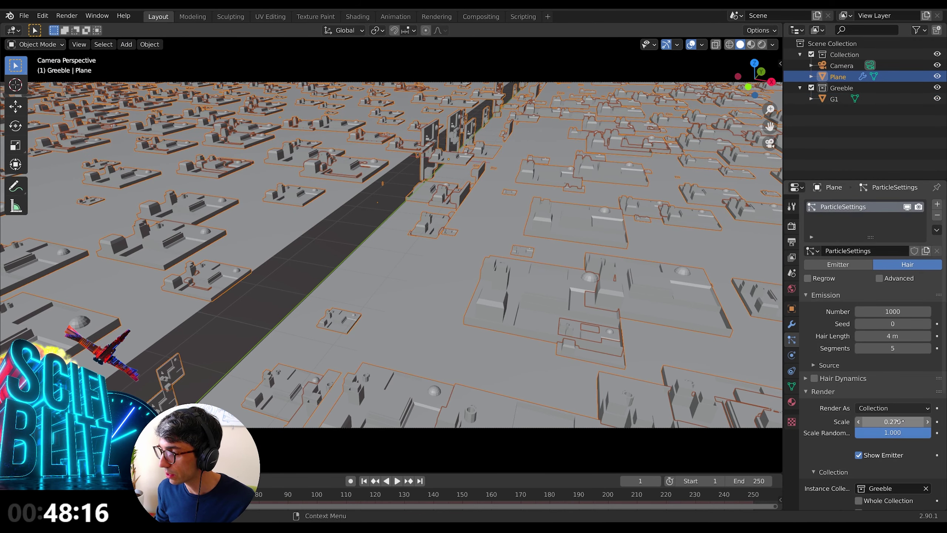
pyautogui.moveTo(899, 421); pyautogui.dragTo(869, 421)
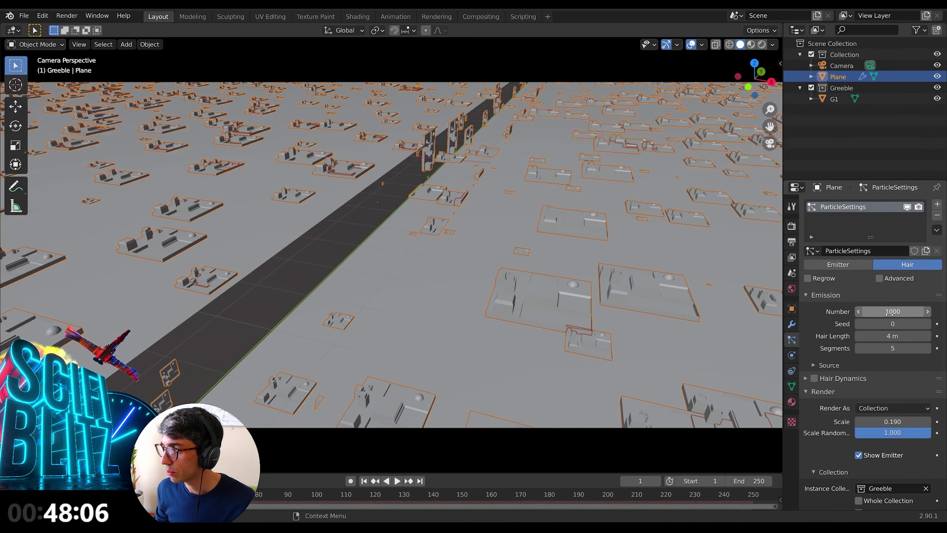
pyautogui.moveTo(893, 311); pyautogui.dragTo(935, 311)
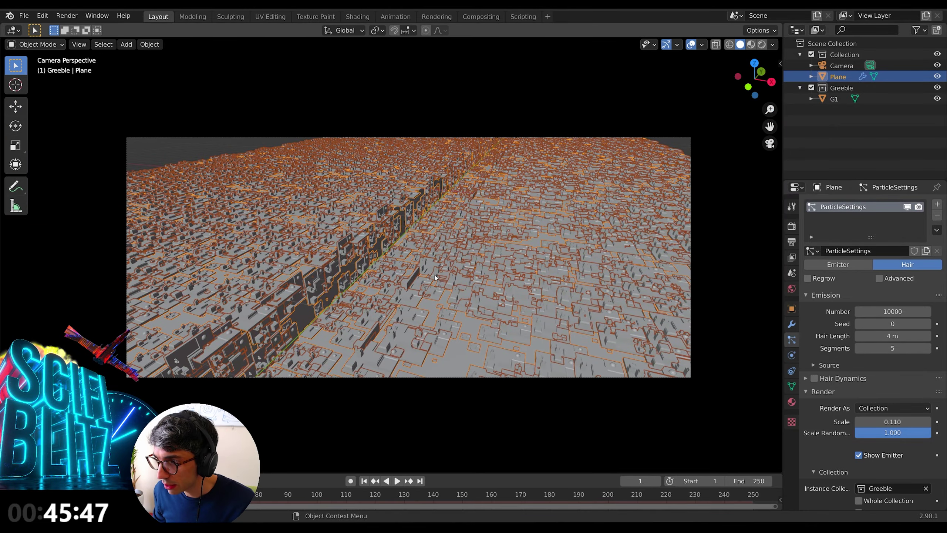
# Step: Look over the scattered greebles and bring the standalone G1 tile into close view
pyautogui.moveTo(434, 274); pyautogui.dragTo(461, 281, button='middle')
pyautogui.scroll(-8, 460, 281)
pyautogui.keyDown('shift'); pyautogui.moveTo(634, 317); pyautogui.dragTo(376, 183, button='middle'); pyautogui.keyUp('shift')
pyautogui.keyDown('shift'); pyautogui.moveTo(444, 239); pyautogui.dragTo(353, 283, button='middle'); pyautogui.keyUp('shift')
pyautogui.scroll(6, 358, 297)
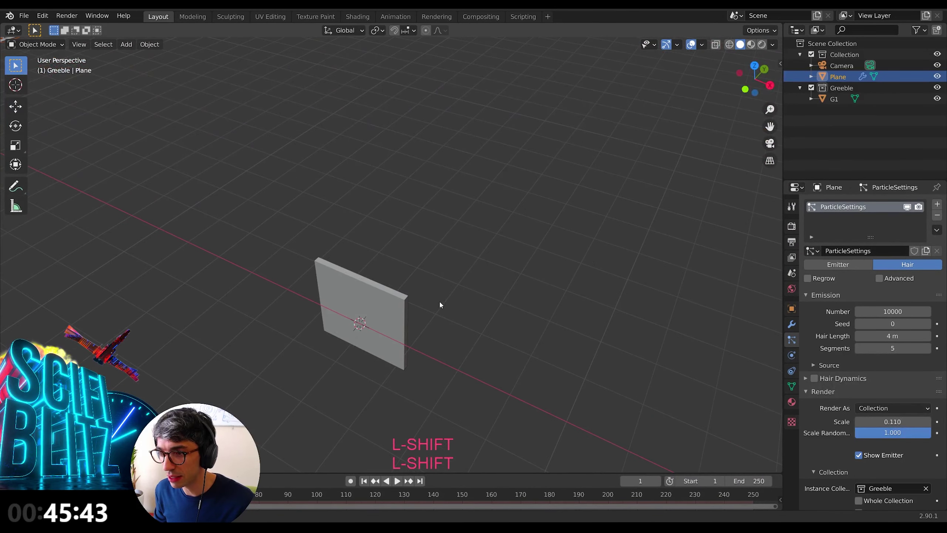
# Step: Duplicate the G1 tile and move the copy along X until it stands beside the original
pyautogui.moveTo(440, 300); pyautogui.dragTo(298, 265, button='middle')
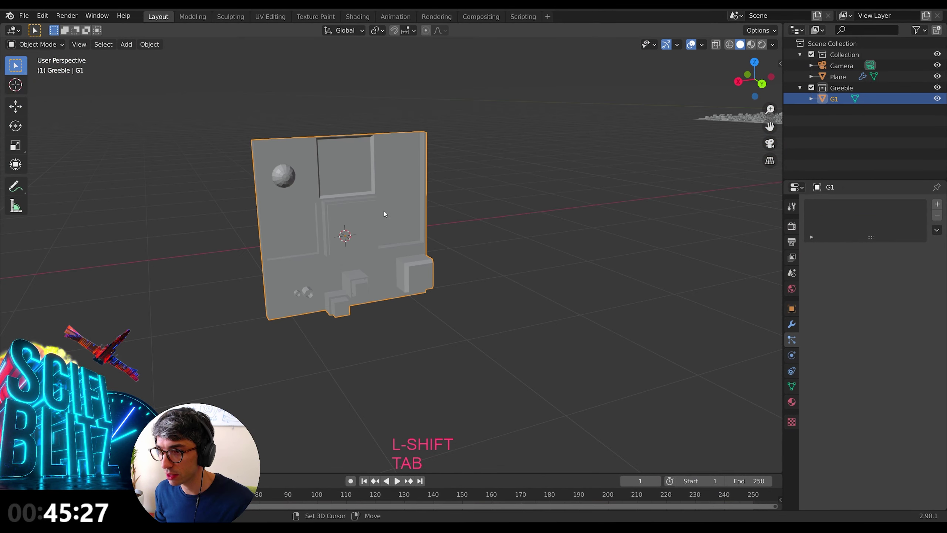
pyautogui.hotkey('shift', 'd')
pyautogui.press('Escape')
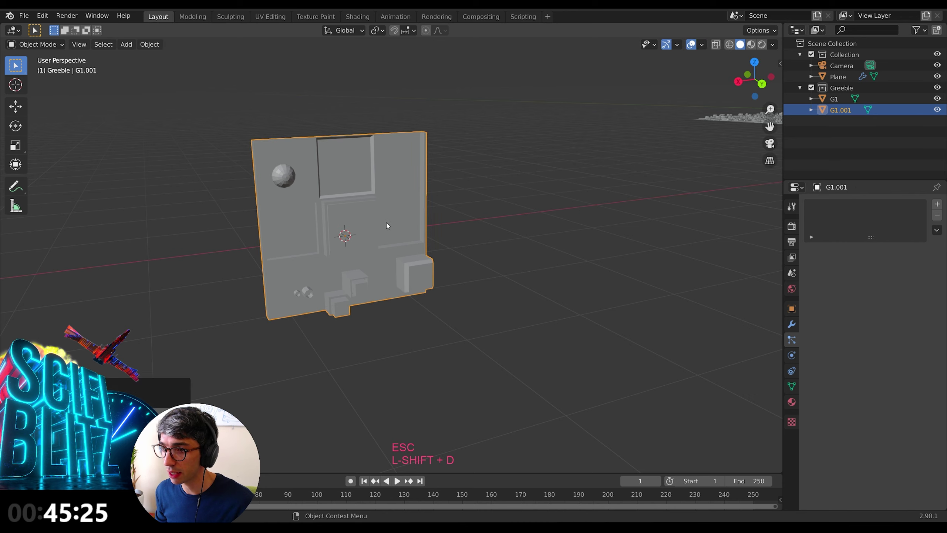
pyautogui.press('g')
pyautogui.press('x')
pyautogui.click(160, 233)
pyautogui.keyDown('shift'); pyautogui.moveTo(160, 233); pyautogui.dragTo(466, 211, button='middle'); pyautogui.keyUp('shift')
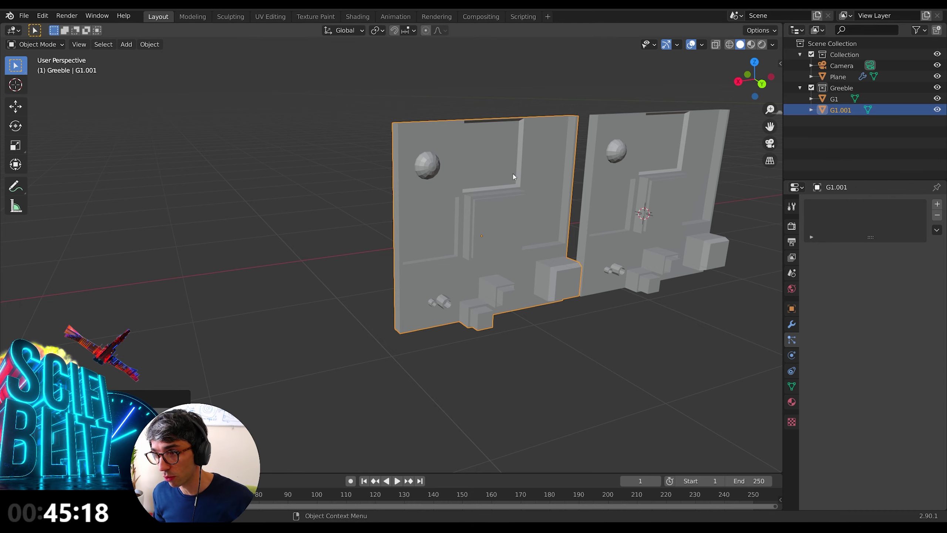
# Step: Enlarge the sphere on the duplicate tile and move it along X to the tile's opposite side
pyautogui.moveTo(575, 226); pyautogui.dragTo(426, 255, button='middle')
pyautogui.press('Tab')
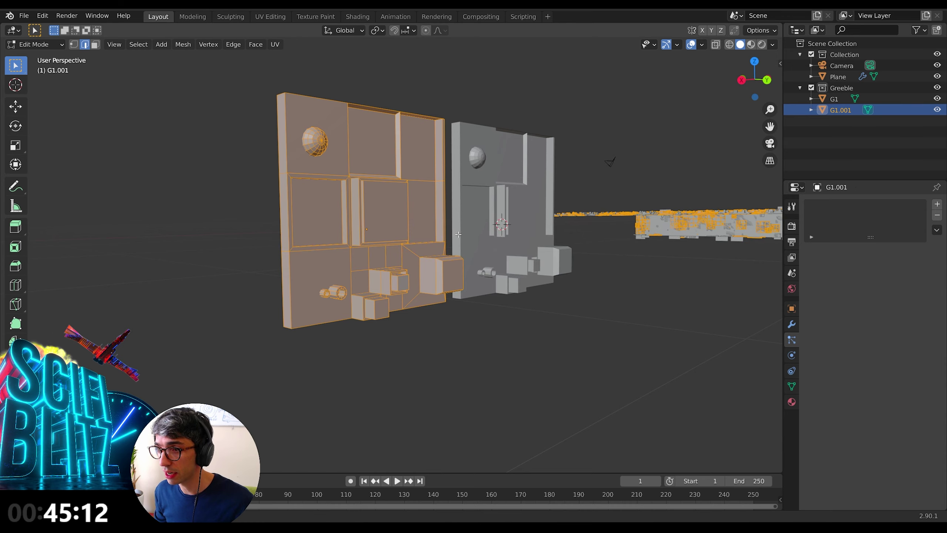
pyautogui.moveTo(462, 215); pyautogui.dragTo(249, 152, button='middle')
pyautogui.hotkey('alt', 'a')
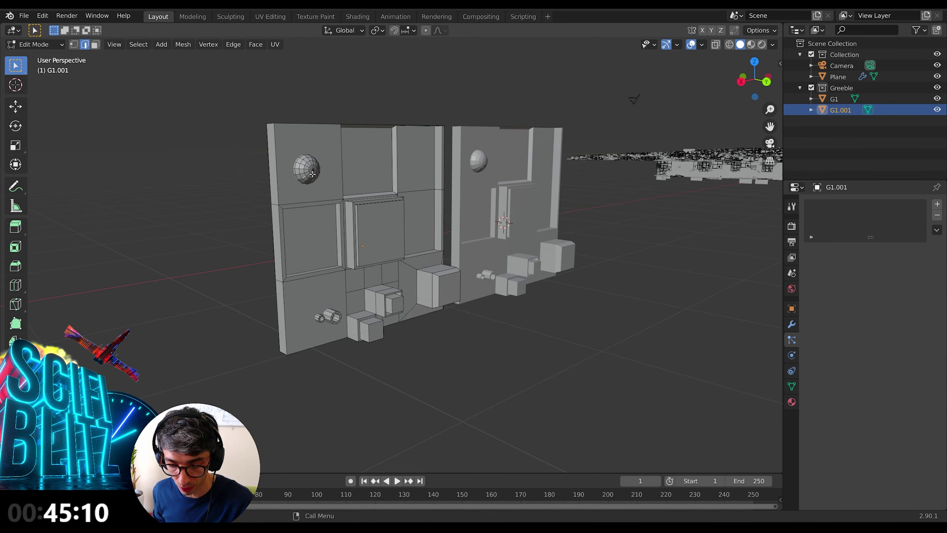
pyautogui.press('l')
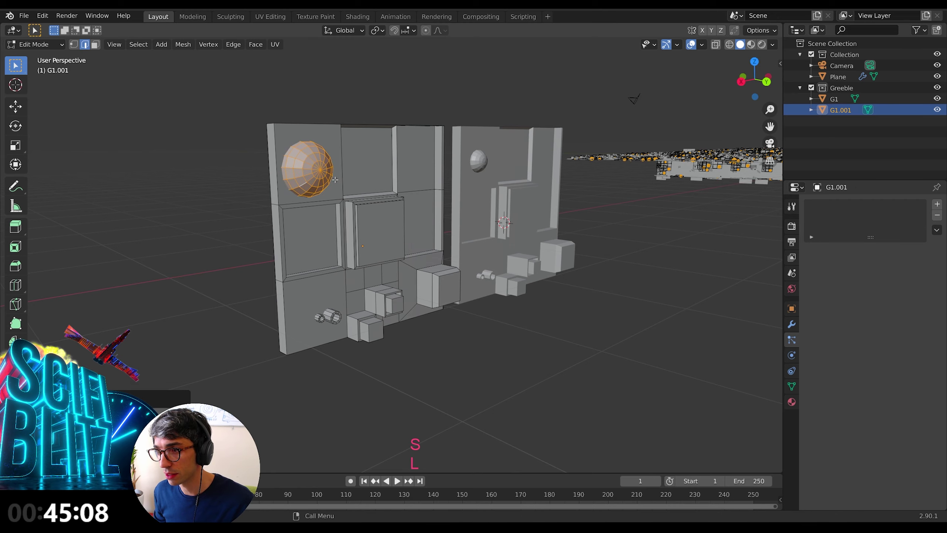
pyautogui.press('g')
pyautogui.press('x')
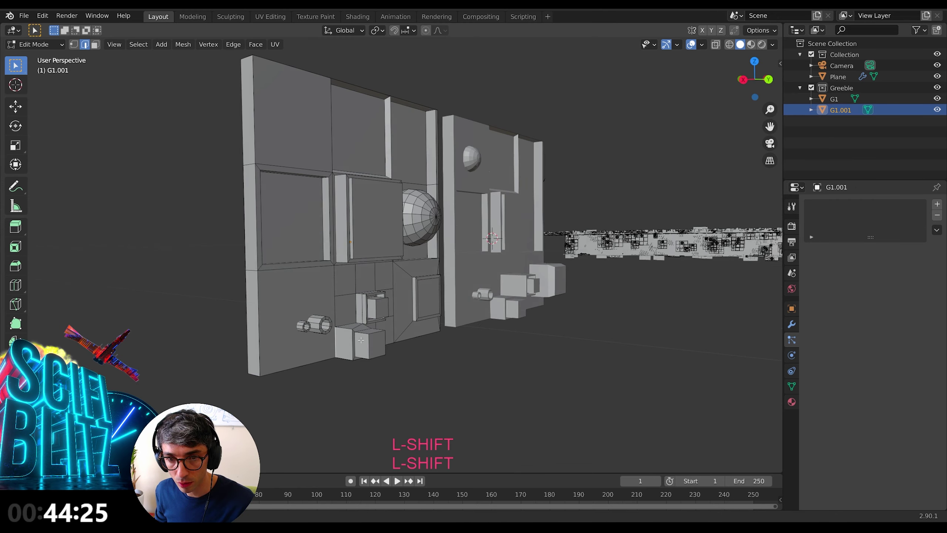
# Step: Push the front face of the duplicate tile's lower stacked box inward along Y to form a recess
pyautogui.moveTo(447, 261); pyautogui.dragTo(489, 328, button='middle')
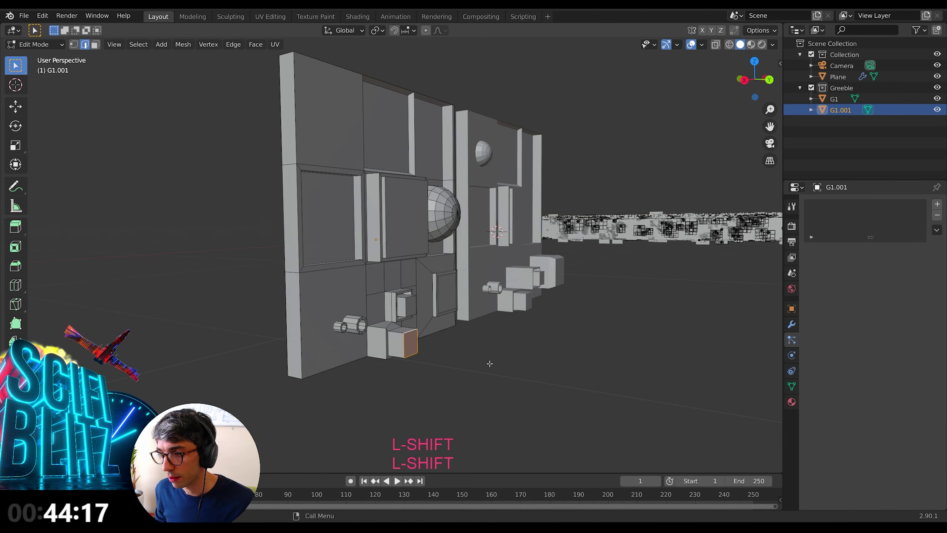
pyautogui.press('g')
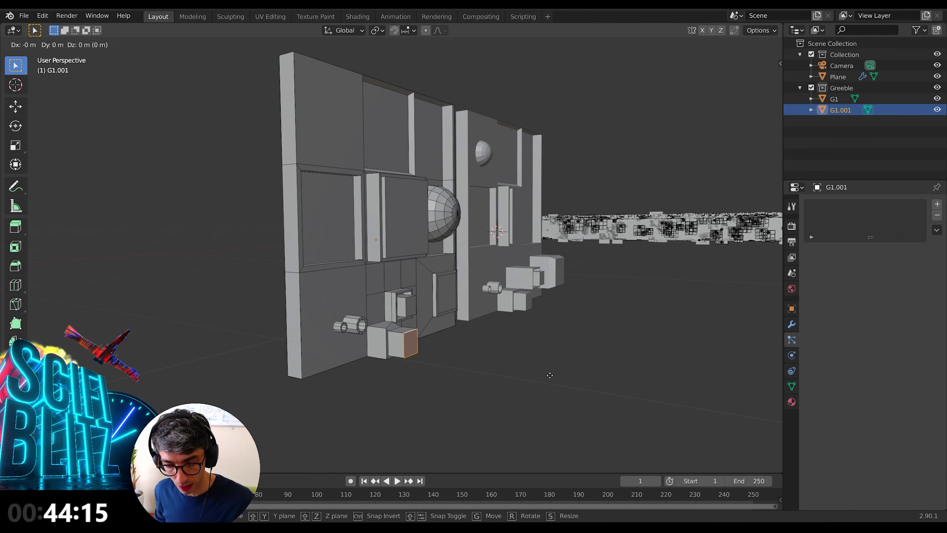
pyautogui.press('y')
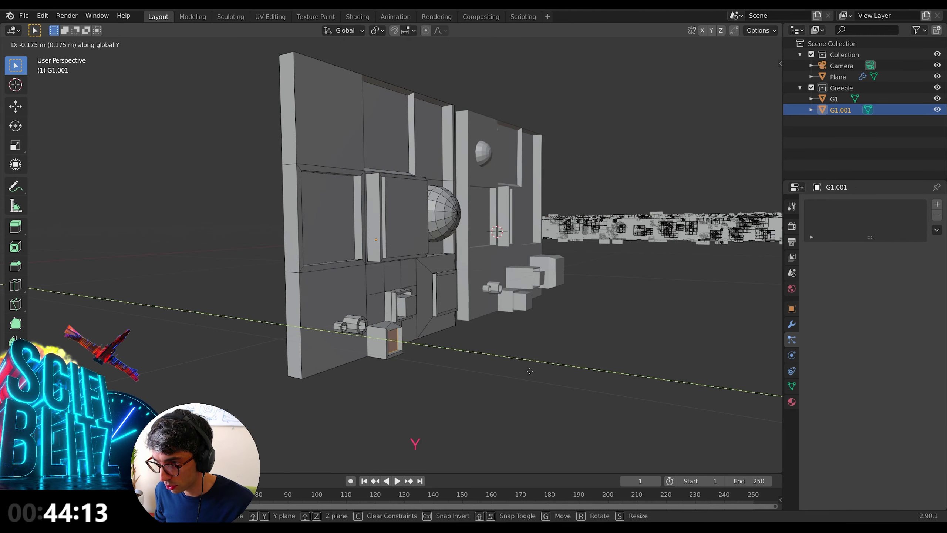
pyautogui.click(528, 372)
pyautogui.moveTo(357, 330); pyautogui.dragTo(359, 335, button='middle')
pyautogui.scroll(3, 390, 363)
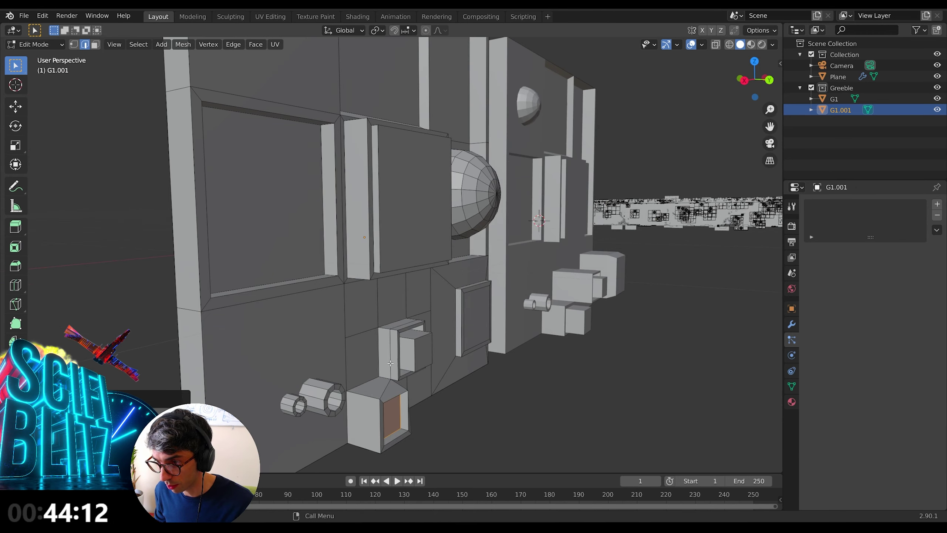
# Step: Select the inner and outer faces of the larger pipe on the duplicate tile
pyautogui.scroll(-1, 391, 363)
pyautogui.keyDown('shift'); pyautogui.moveTo(403, 433); pyautogui.dragTo(374, 315, button='middle'); pyautogui.keyUp('shift')
pyautogui.moveTo(478, 340); pyautogui.dragTo(329, 306, button='middle')
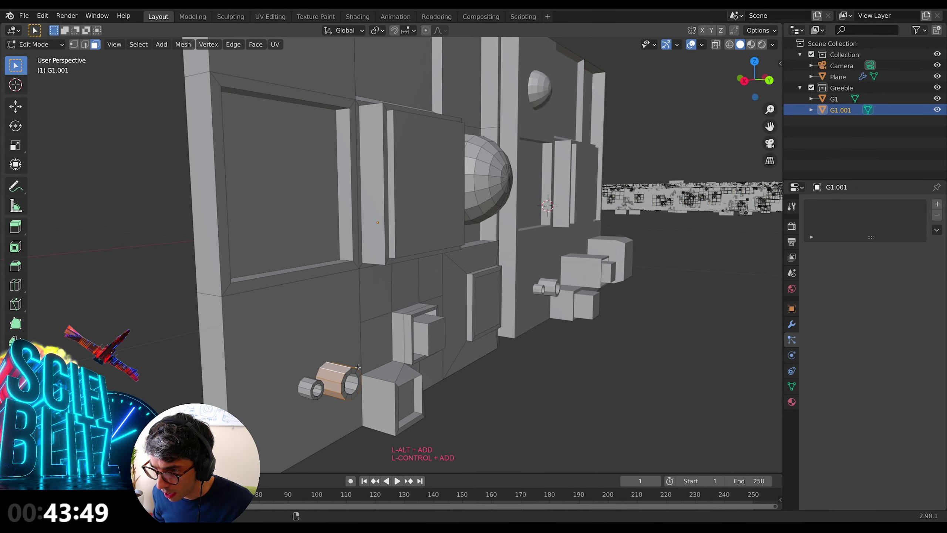
pyautogui.keyDown('alt'); pyautogui.keyDown('shift'); pyautogui.click(353, 372); pyautogui.keyUp('shift'); pyautogui.keyUp('alt')
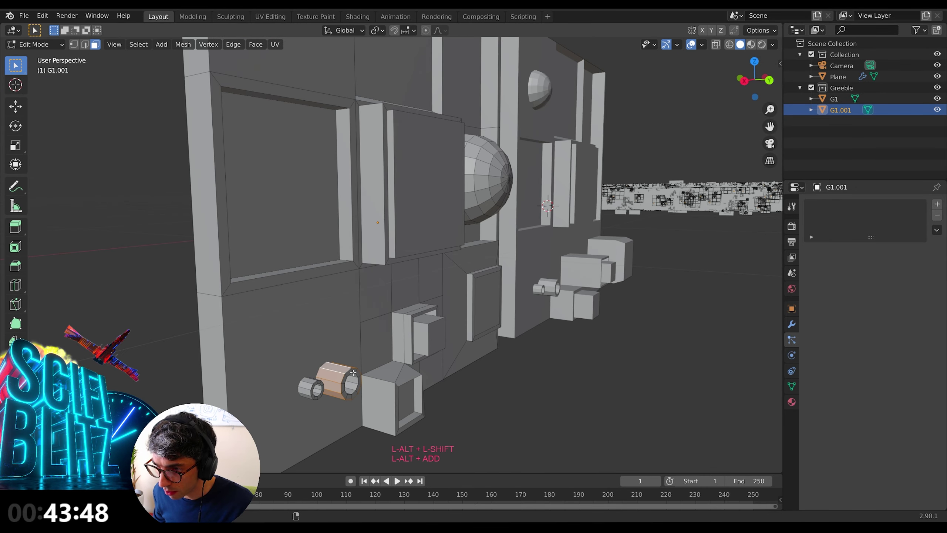
pyautogui.keyDown('alt'); pyautogui.click(352, 383); pyautogui.keyUp('alt')
pyautogui.moveTo(352, 383); pyautogui.dragTo(339, 395, button='middle')
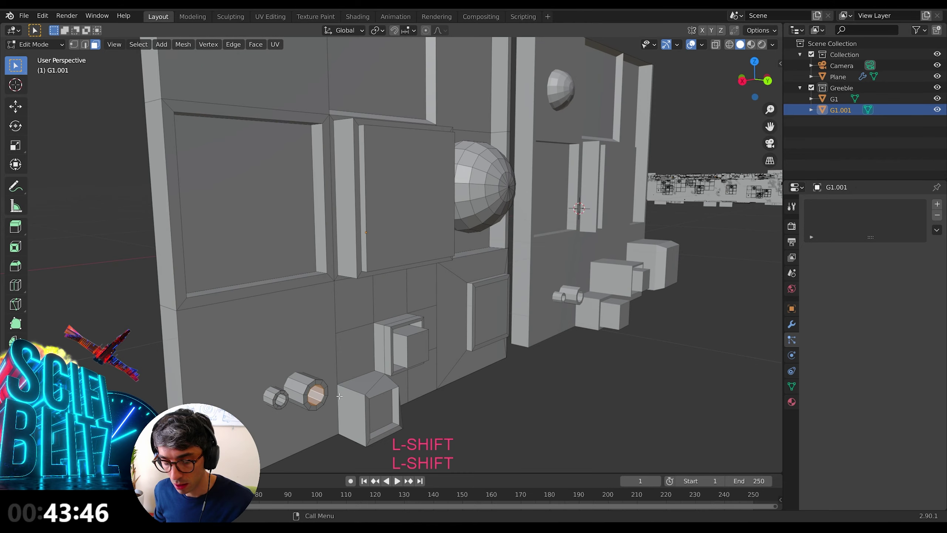
pyautogui.keyDown('alt'); pyautogui.keyDown('shift'); pyautogui.click(311, 386); pyautogui.keyUp('shift'); pyautogui.keyUp('alt')
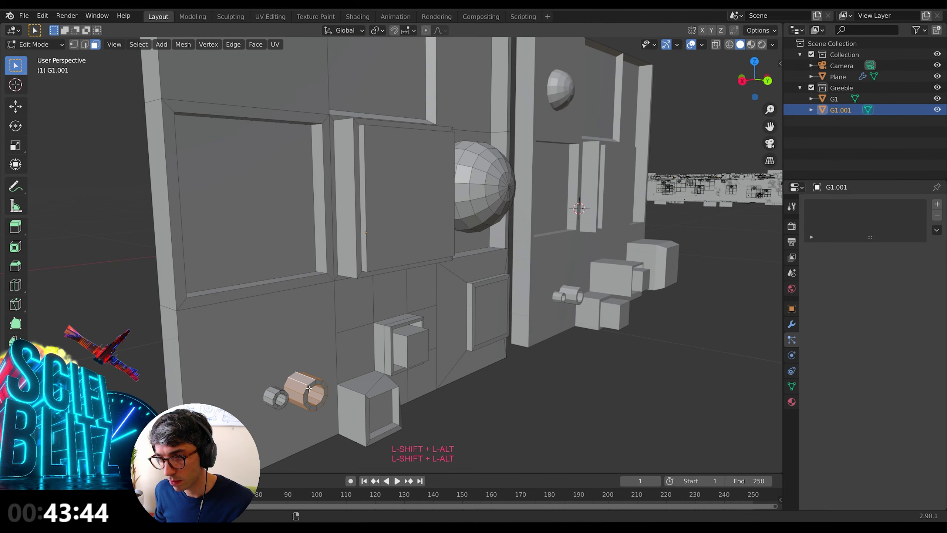
pyautogui.press('g')
pyautogui.press('z')
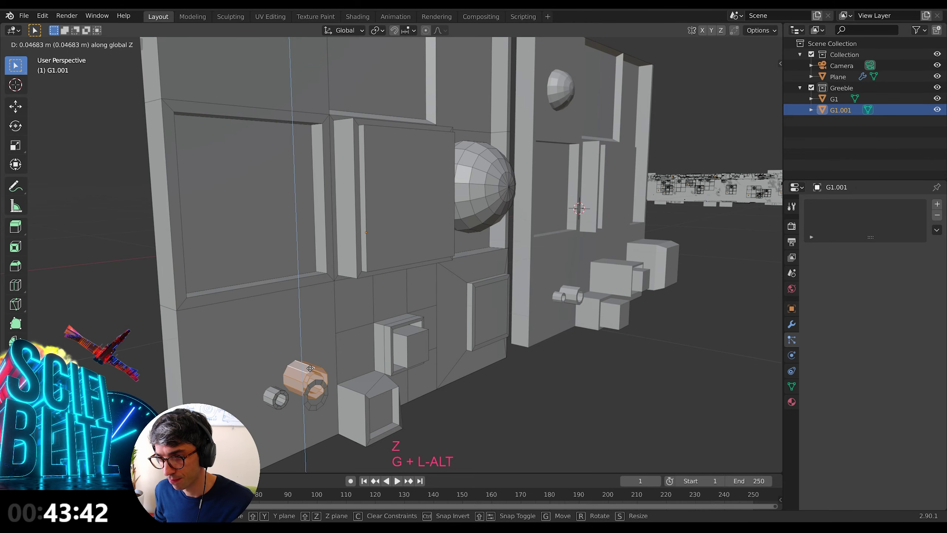
pyautogui.press('Escape')
# Step: Move the selected larger pipe along X on the duplicate tile
pyautogui.keyDown('shift'); pyautogui.moveTo(316, 379); pyautogui.dragTo(340, 395, button='middle'); pyautogui.keyUp('shift')
pyautogui.press('g')
pyautogui.press('x')
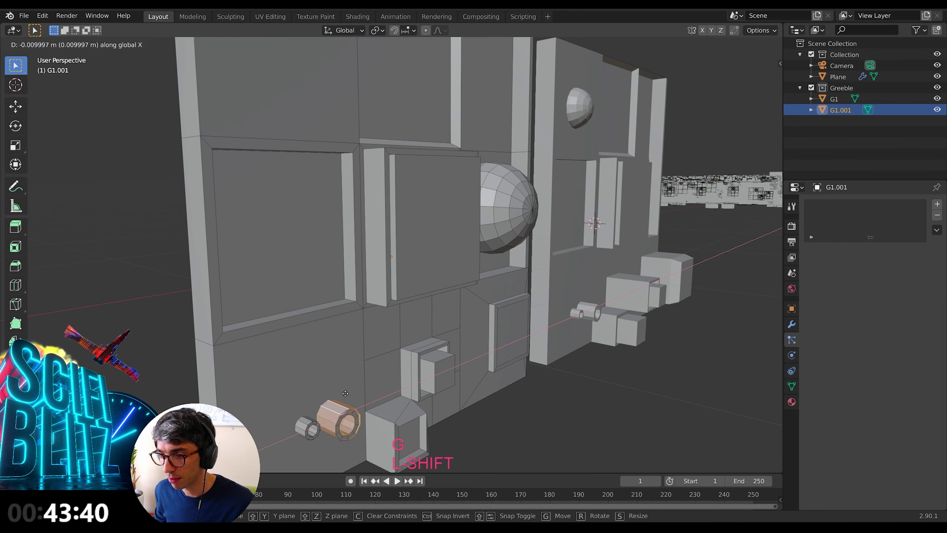
pyautogui.click(345, 393)
# Step: Turn on X-ray display over the duplicate tile and select the pipe's vertices, starting from the top view
pyautogui.press('KP_7')
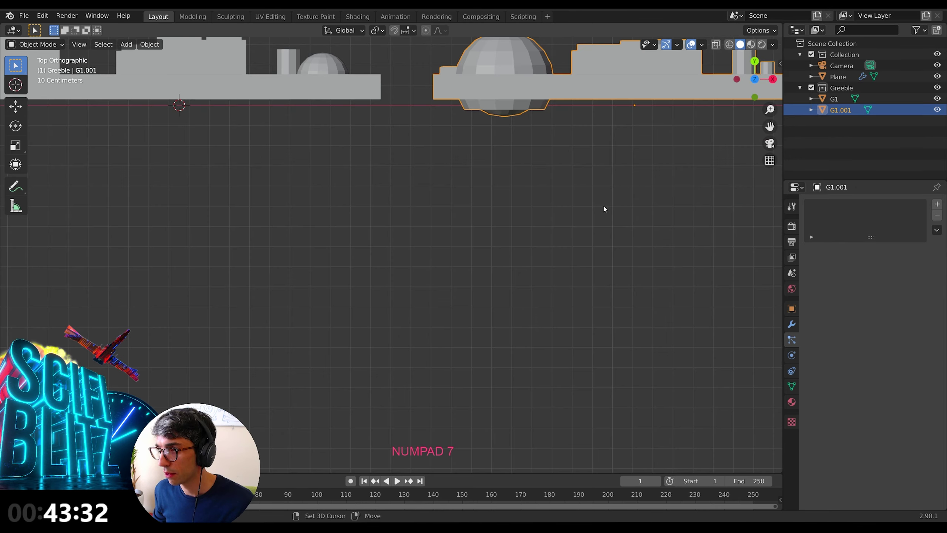
pyautogui.keyDown('shift'); pyautogui.moveTo(605, 207); pyautogui.dragTo(297, 323, button='middle'); pyautogui.keyUp('shift')
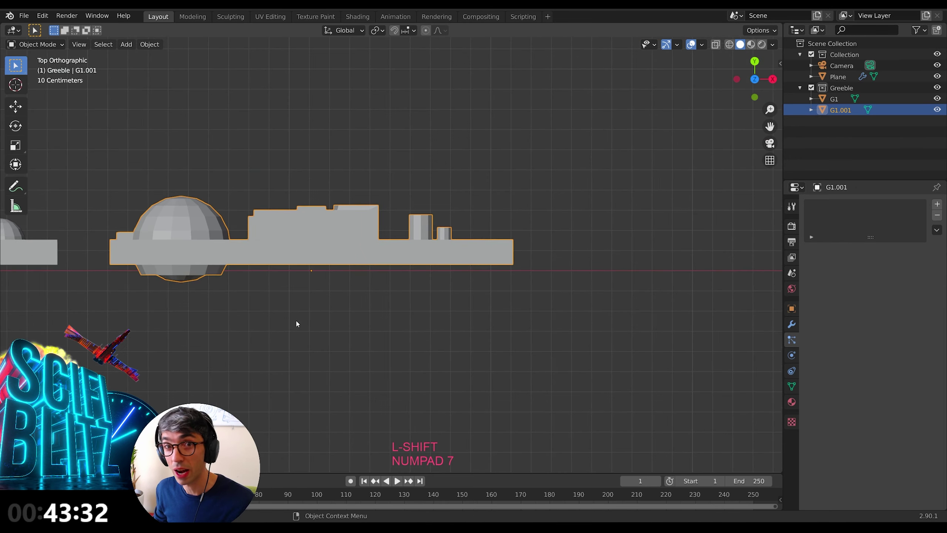
pyautogui.keyDown('shift'); pyautogui.moveTo(390, 280); pyautogui.dragTo(318, 319, button='middle'); pyautogui.keyUp('shift')
pyautogui.scroll(3, 318, 319)
pyautogui.press('Tab')
pyautogui.press('Tab')
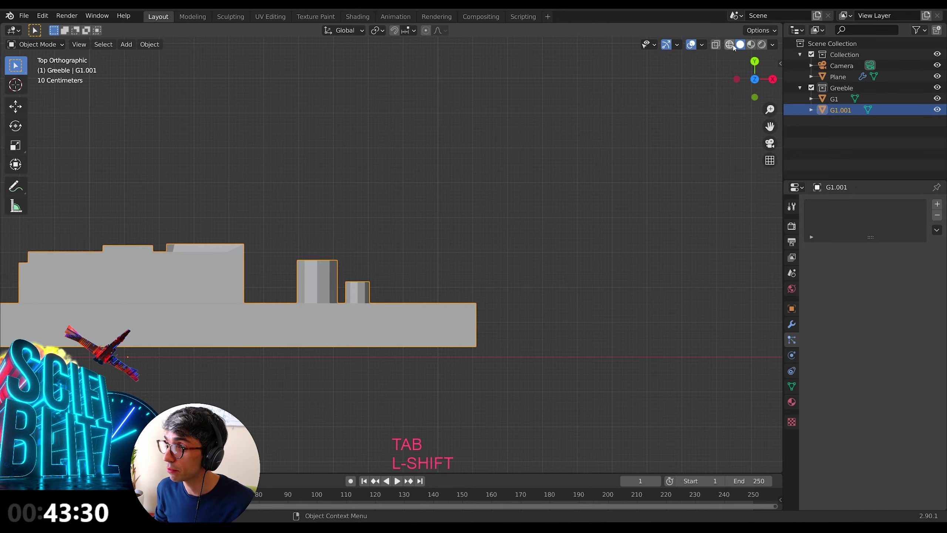
pyautogui.click(715, 44)
pyautogui.keyDown('shift'); pyautogui.moveTo(276, 228); pyautogui.dragTo(307, 215, button='middle'); pyautogui.keyUp('shift')
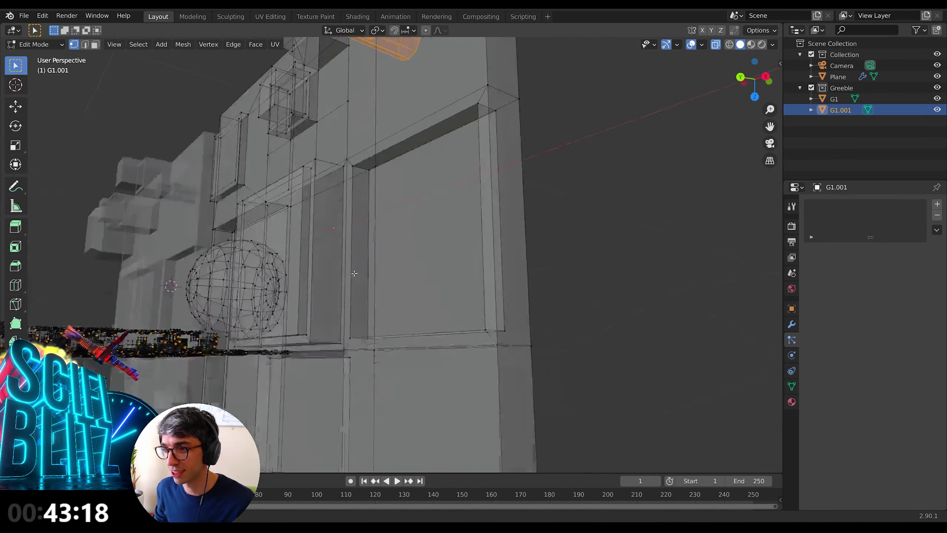
pyautogui.moveTo(373, 224); pyautogui.dragTo(435, 174, button='middle')
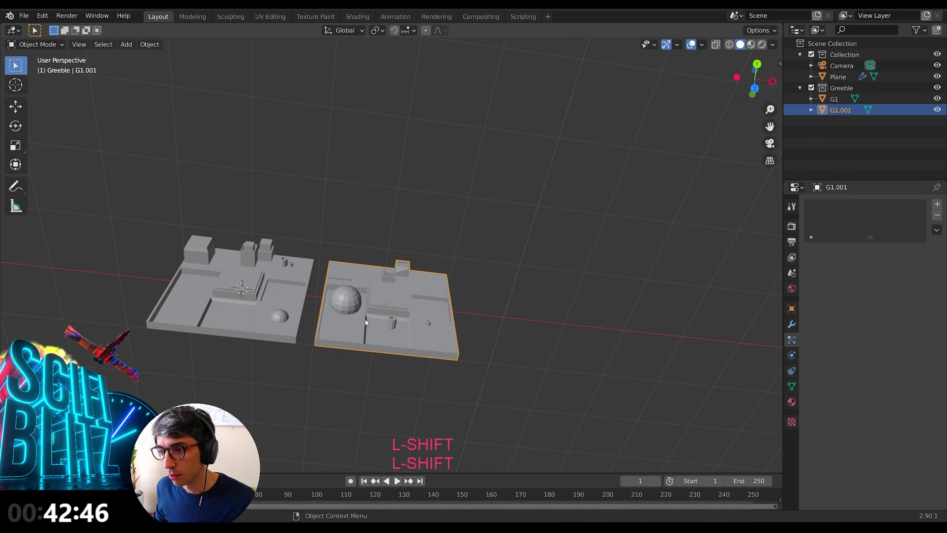
# Step: Examine the scattered greebles through the camera and from outside the trench, ending on a view of the two standalone tiles
pyautogui.moveTo(388, 336); pyautogui.dragTo(366, 322, button='middle')
pyautogui.press('KP_0')
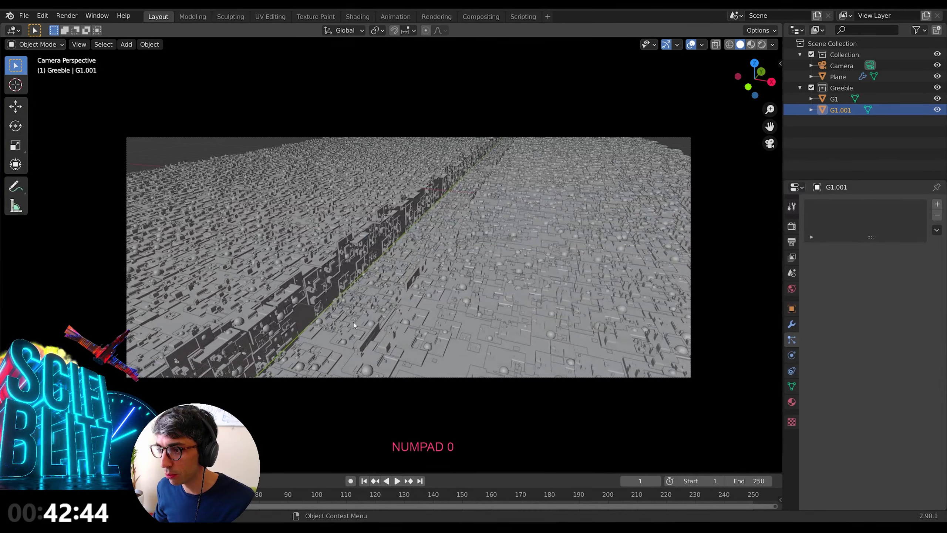
pyautogui.scroll(2, 413, 301)
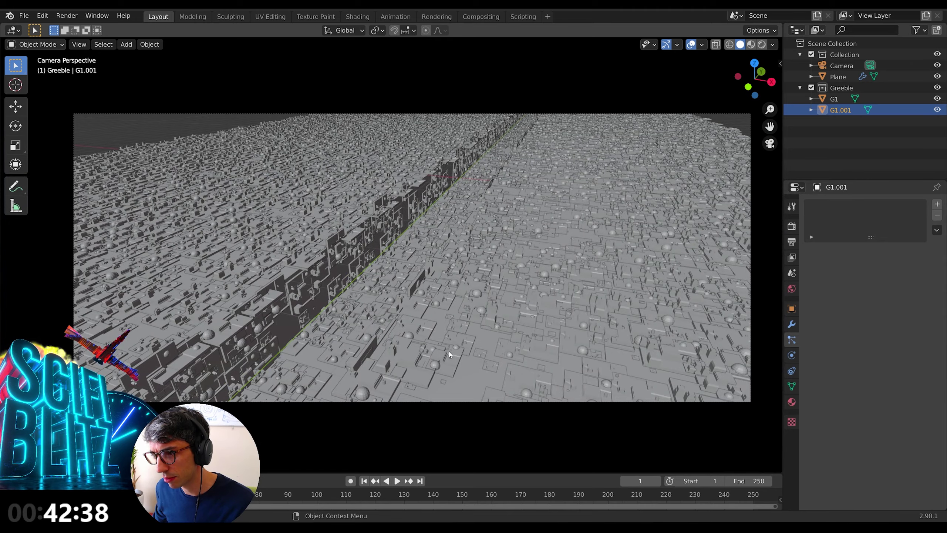
pyautogui.moveTo(448, 351); pyautogui.dragTo(488, 358, button='middle')
pyautogui.press('Tab')
pyautogui.press('Tab')
pyautogui.scroll(-6, 488, 358)
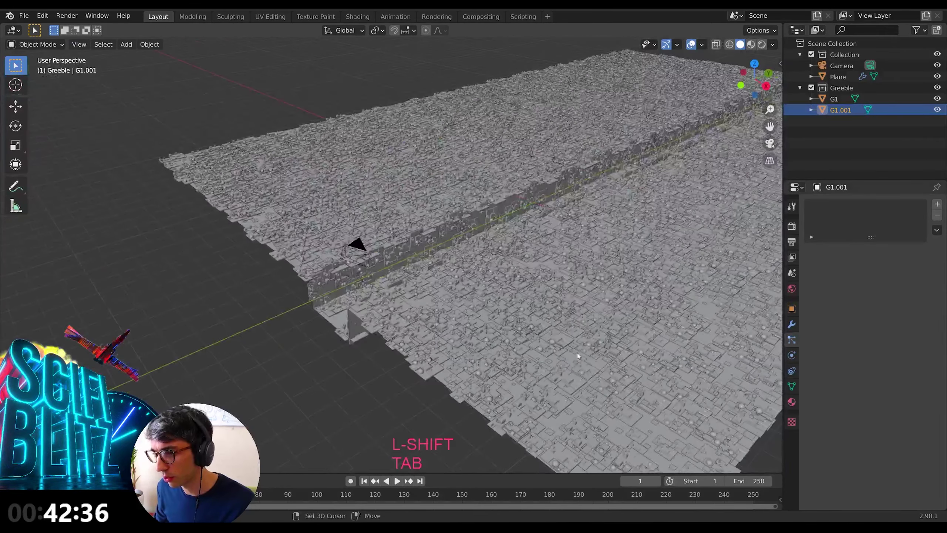
pyautogui.keyDown('shift'); pyautogui.moveTo(576, 352); pyautogui.dragTo(150, 127, button='middle'); pyautogui.keyUp('shift')
pyautogui.scroll(-7, 488, 298)
pyautogui.keyDown('shift'); pyautogui.moveTo(488, 298); pyautogui.dragTo(397, 275, button='middle'); pyautogui.keyUp('shift')
pyautogui.scroll(3, 249, 229)
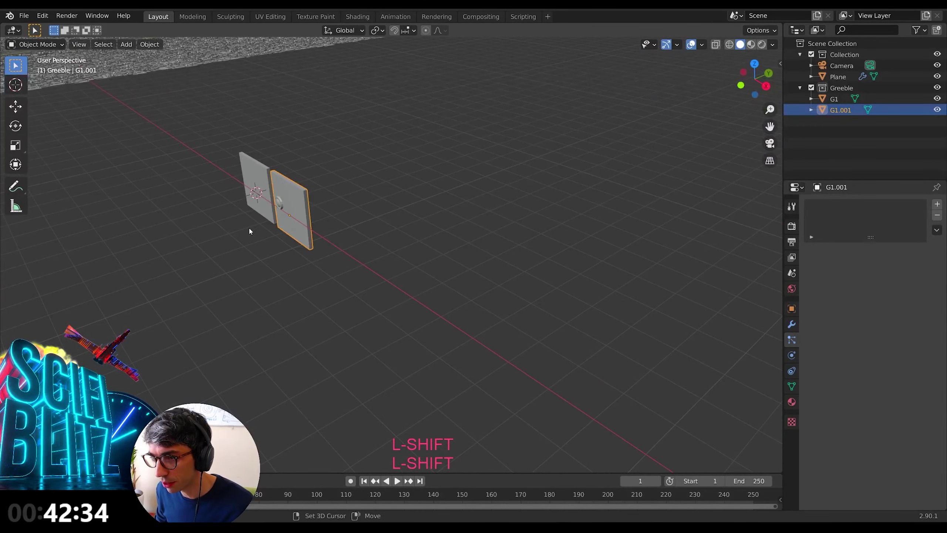
pyautogui.moveTo(249, 228); pyautogui.dragTo(321, 245, button='middle')
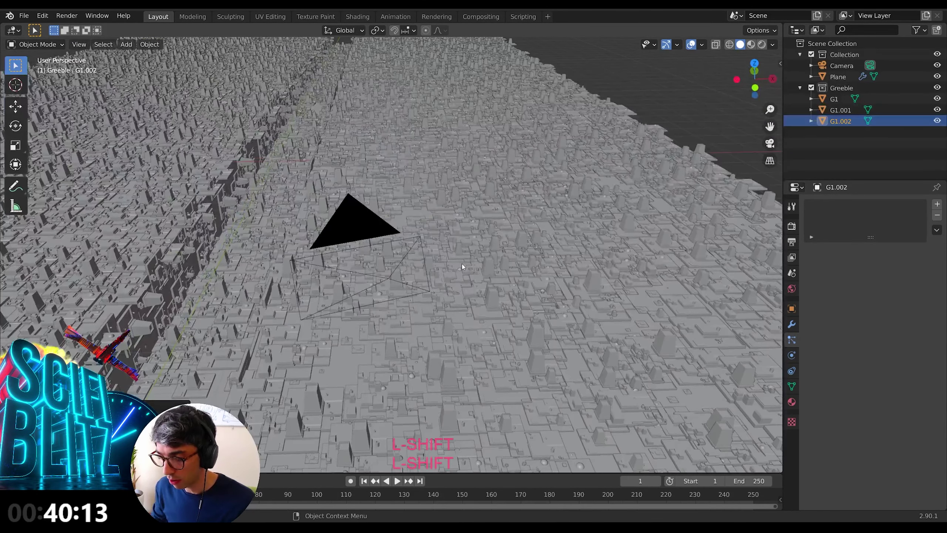
# Step: Select the trench Plane in the camera view and enable Use Count for its Greeble instance collection
pyautogui.press('KP_0')
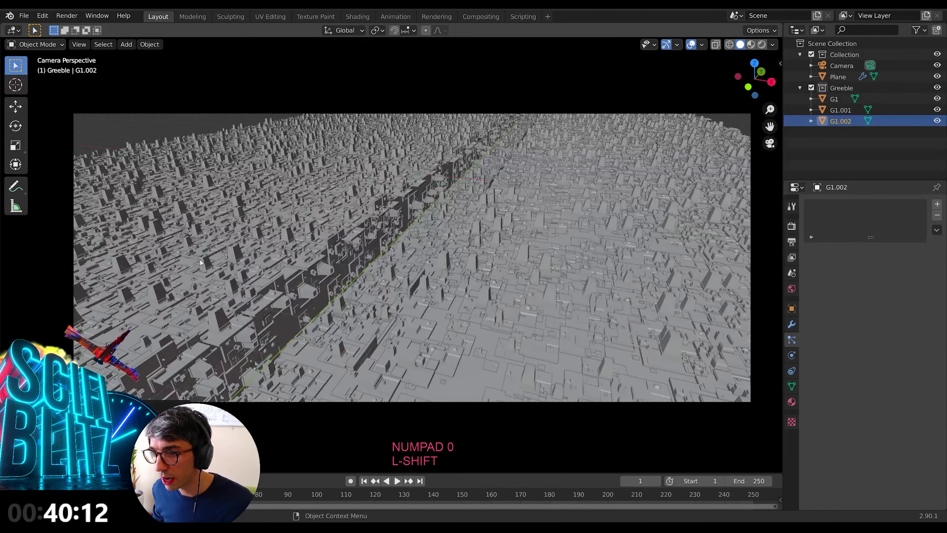
pyautogui.click(369, 296)
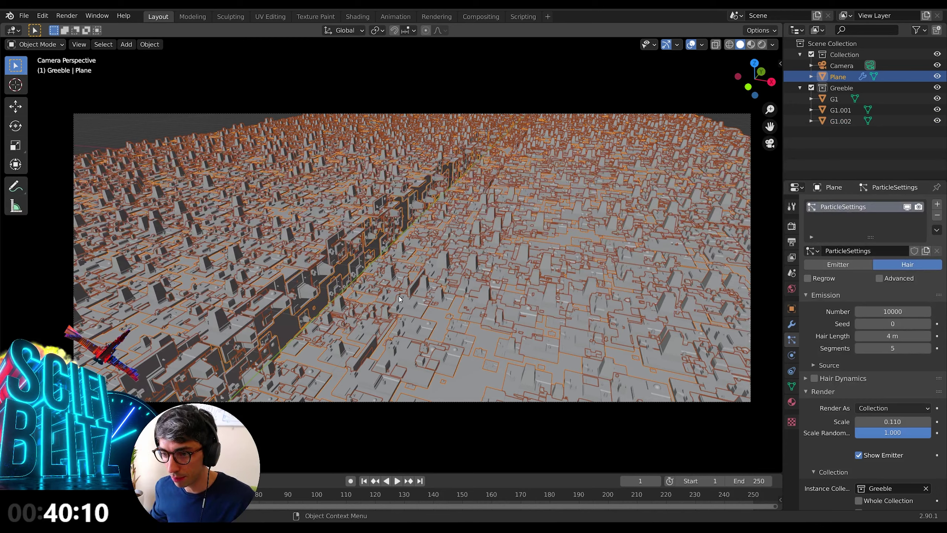
pyautogui.scroll(-8, 816, 403)
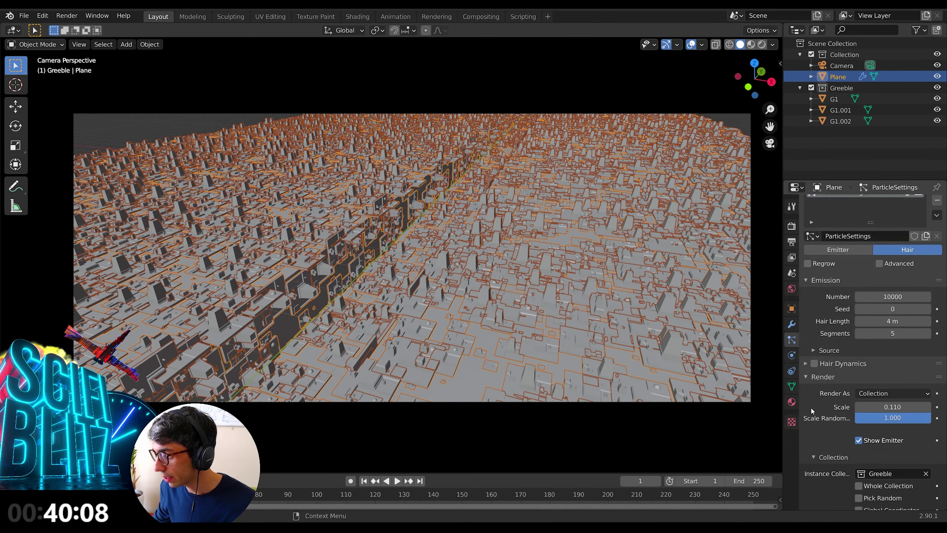
pyautogui.click(821, 383)
pyautogui.click(841, 384)
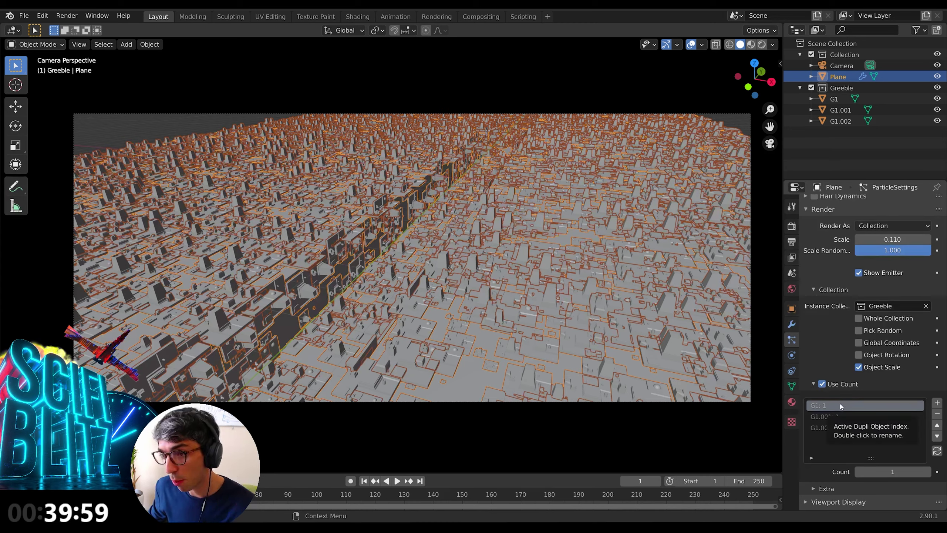
pyautogui.click(937, 404)
pyautogui.click(936, 413)
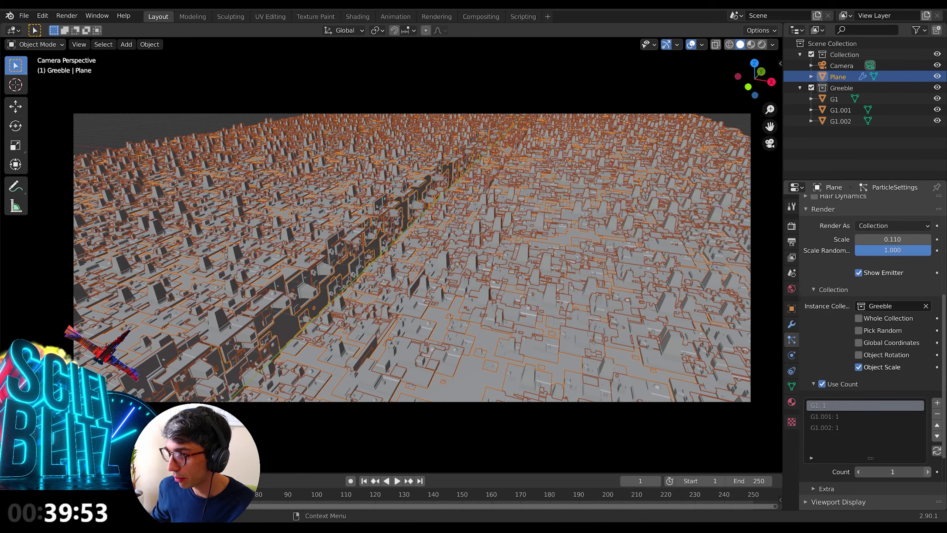
# Step: Raise the instance count of G1 to 15 in the Plane's particle settings
pyautogui.click(928, 472)
pyautogui.click(928, 472)
pyautogui.click(928, 472)
pyautogui.click(928, 472)
pyautogui.click(928, 472)
pyautogui.click(928, 472)
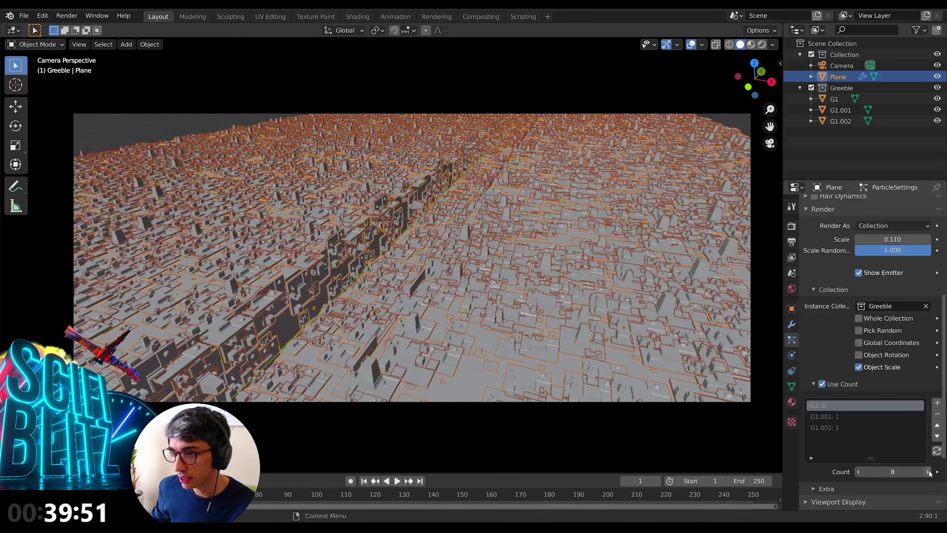
pyautogui.click(928, 471)
pyautogui.click(928, 472)
# Step: Raise the instance count of G1.001 to 8
pyautogui.click(928, 472)
pyautogui.click(897, 416)
pyautogui.keyDown('ctrl'); pyautogui.scroll(6, 929, 472); pyautogui.keyUp('ctrl')
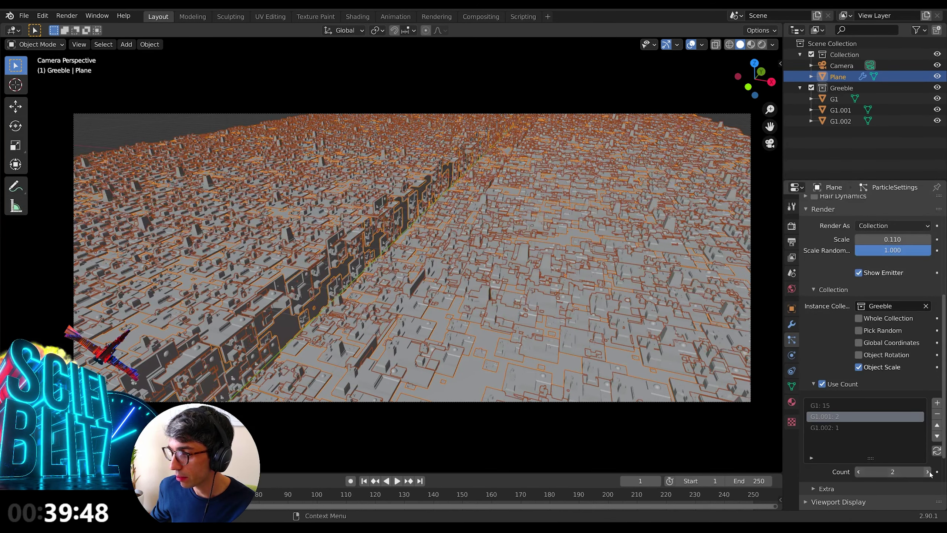
pyautogui.click(928, 472)
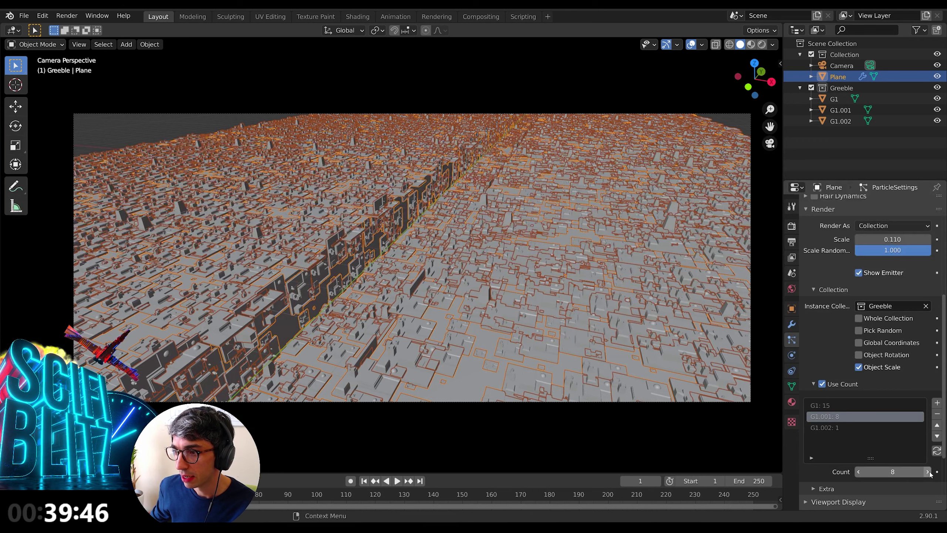
# Step: Deselect the trench Plane and add a Sun light to the scene in the rendered camera view
pyautogui.click(231, 116)
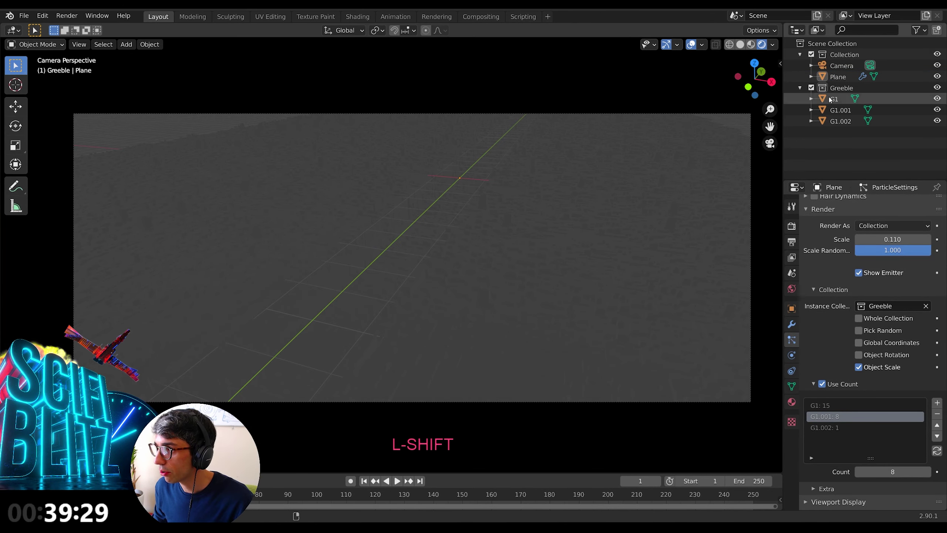
pyautogui.hotkey('shift', 'a')
pyautogui.moveTo(563, 164)
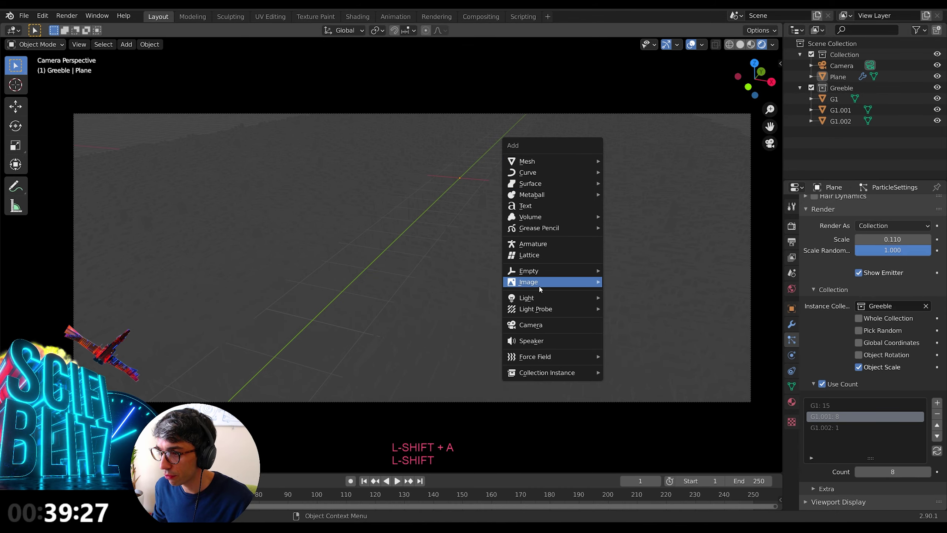
pyautogui.moveTo(574, 298)
pyautogui.click(656, 314)
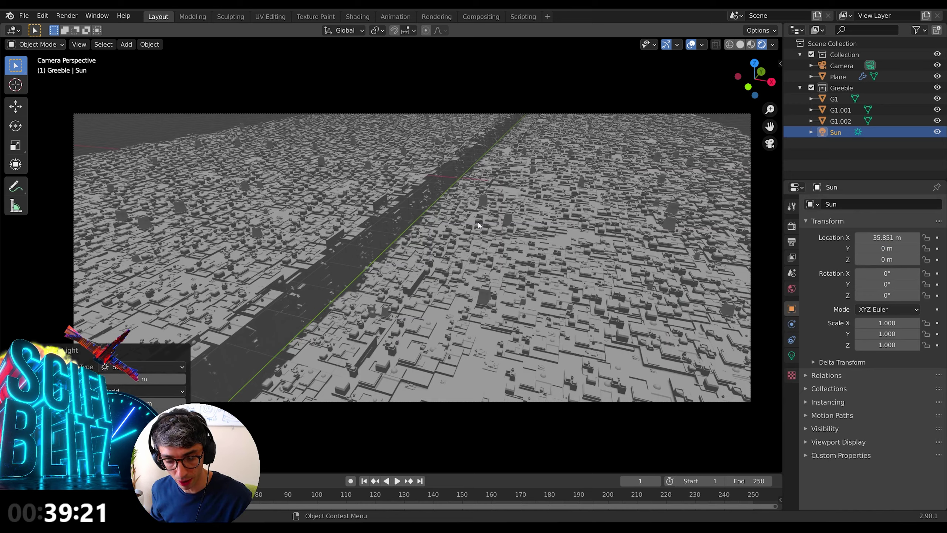
pyautogui.press('r')
pyautogui.press('x')
pyautogui.press('Escape')
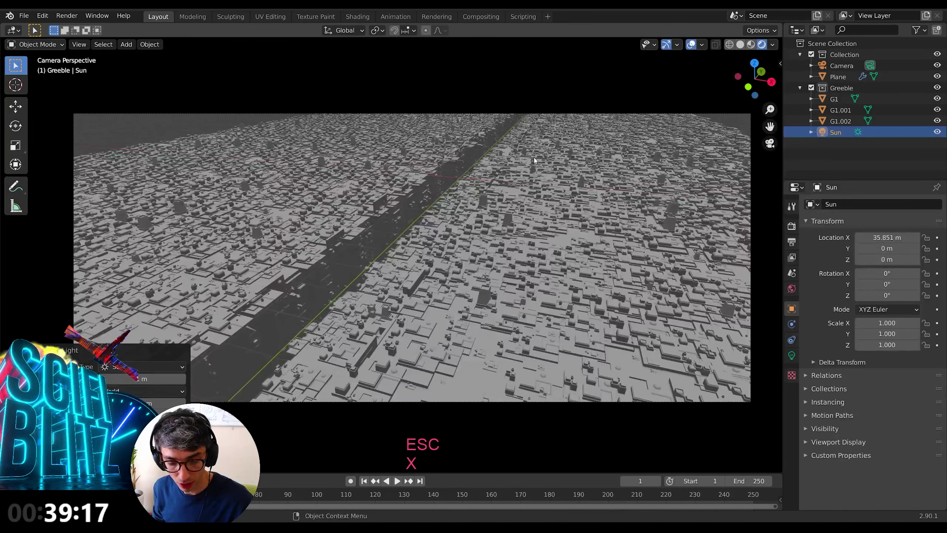
# Step: Rotate the Sun to about 14.7° around the global Y axis and move it from the Greeble collection into Collection
pyautogui.press('r')
pyautogui.press('y')
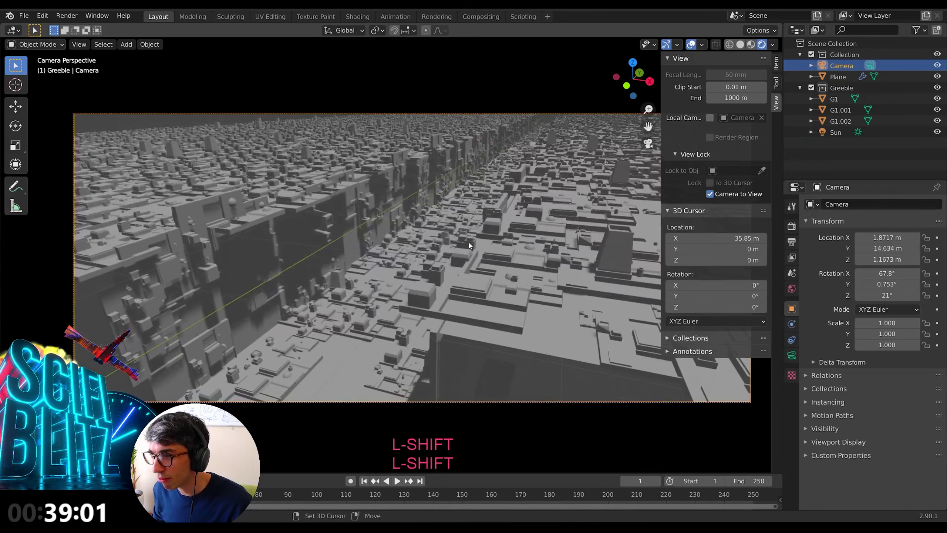
pyautogui.keyDown('shift'); pyautogui.moveTo(469, 243); pyautogui.dragTo(492, 217, button='middle'); pyautogui.keyUp('shift')
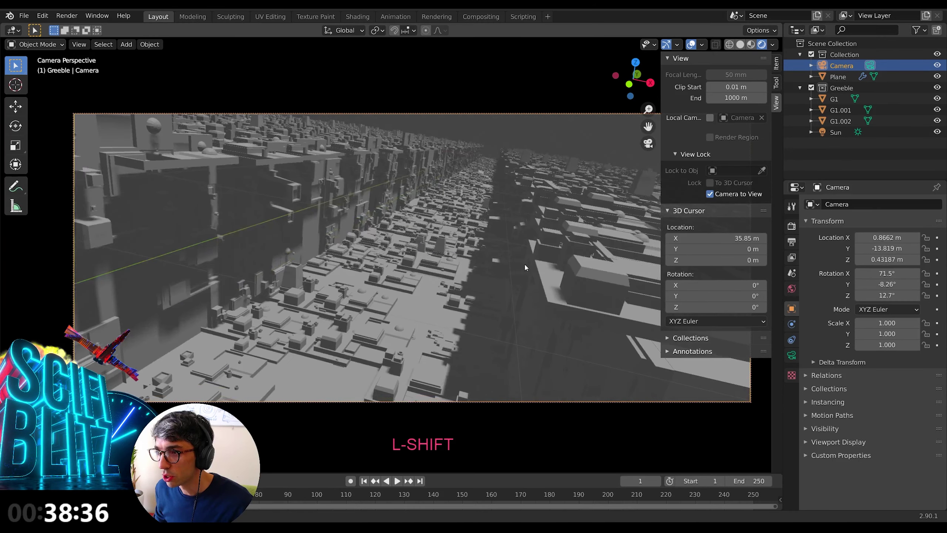
pyautogui.click(843, 133)
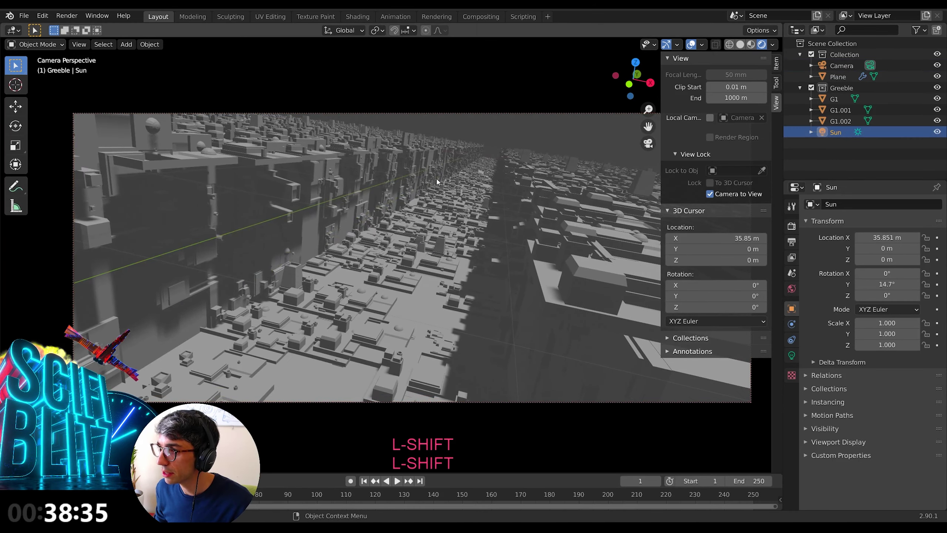
pyautogui.moveTo(834, 133); pyautogui.dragTo(845, 82)
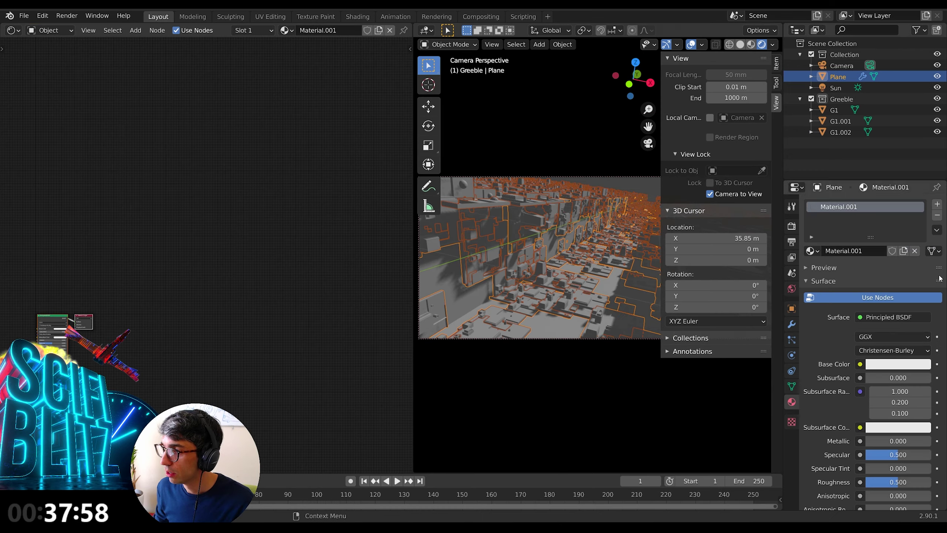
# Step: Add two Voronoi Texture nodes to the Plane's Material.001 and link the first one's Distance to the second one's Vector
pyautogui.scroll(4, 174, 282)
pyautogui.moveTo(41, 317); pyautogui.dragTo(221, 242, button='middle')
pyautogui.scroll(2, 222, 242)
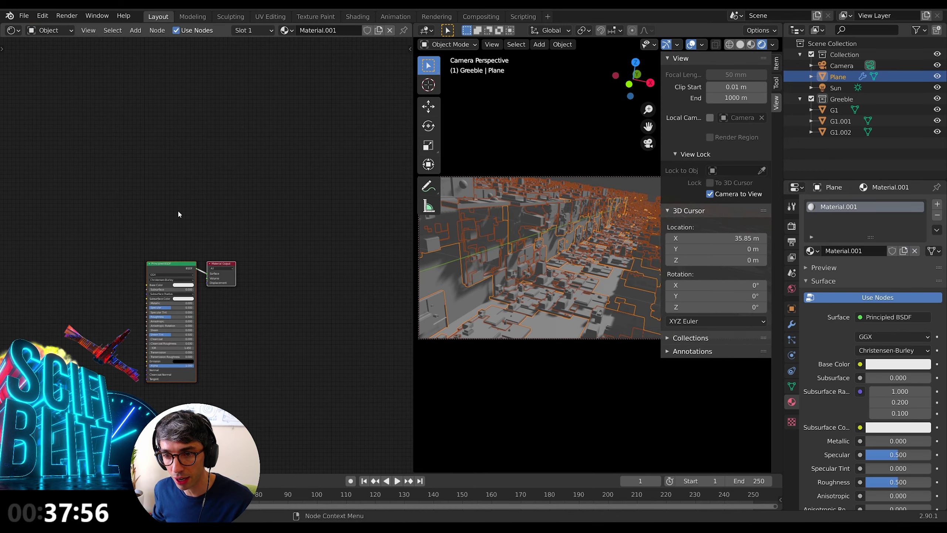
pyautogui.moveTo(59, 302); pyautogui.dragTo(223, 206, button='middle')
pyautogui.scroll(2, 176, 243)
pyautogui.hotkey('shift', 'a')
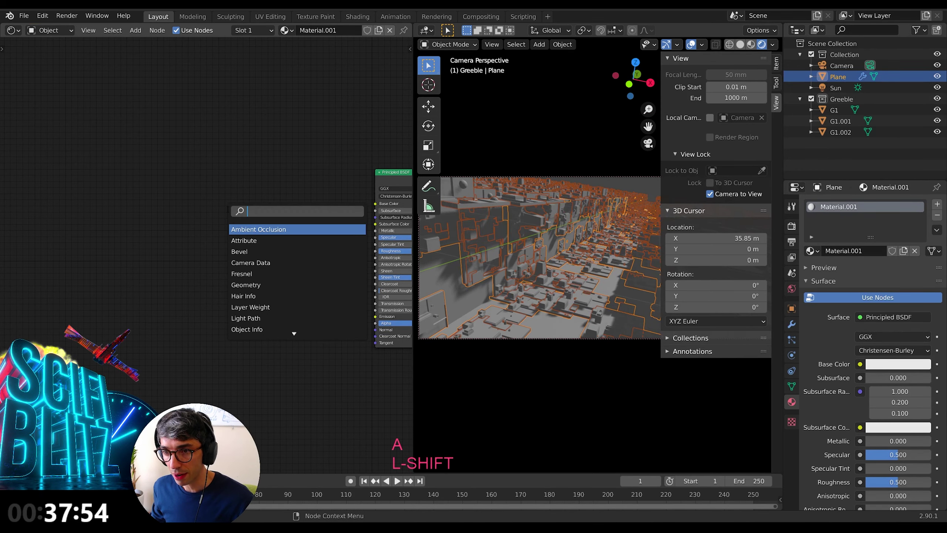
pyautogui.write('ver')
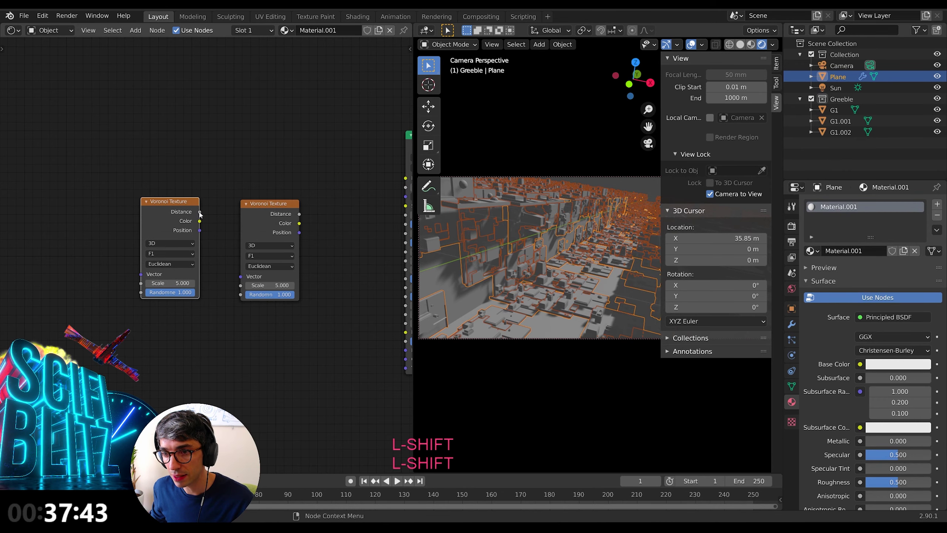
pyautogui.moveTo(200, 213); pyautogui.dragTo(226, 269)
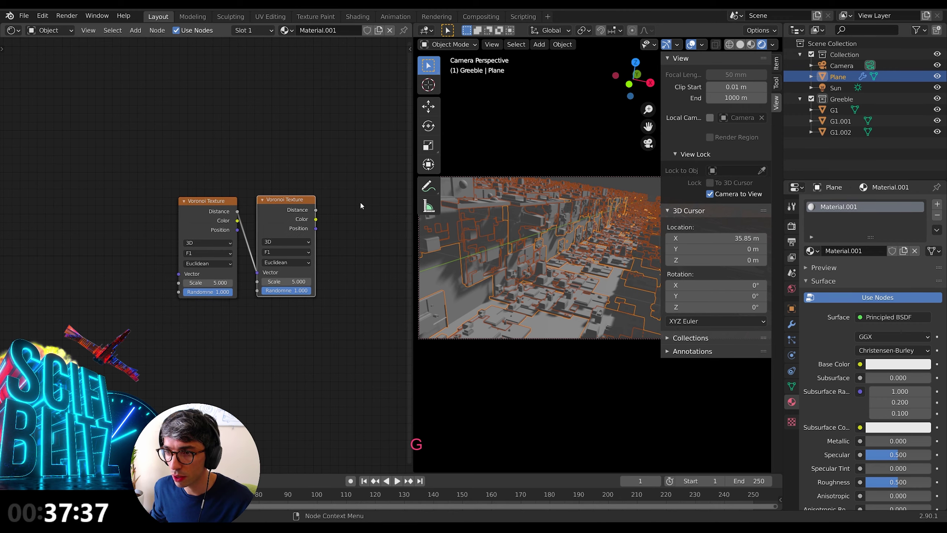
# Step: Add a ColorRamp fed by the second Voronoi's Distance and set both Voronoi textures to the Minkowski distance metric
pyautogui.hotkey('shift', 'a')
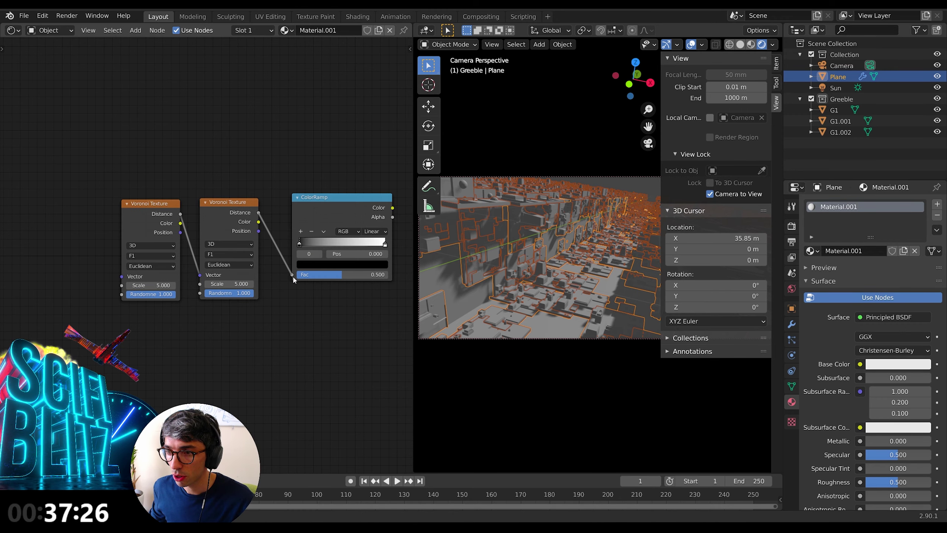
pyautogui.keyDown('shift'); pyautogui.hscroll(-1, 285, 318); pyautogui.keyUp('shift')
pyautogui.click(161, 264)
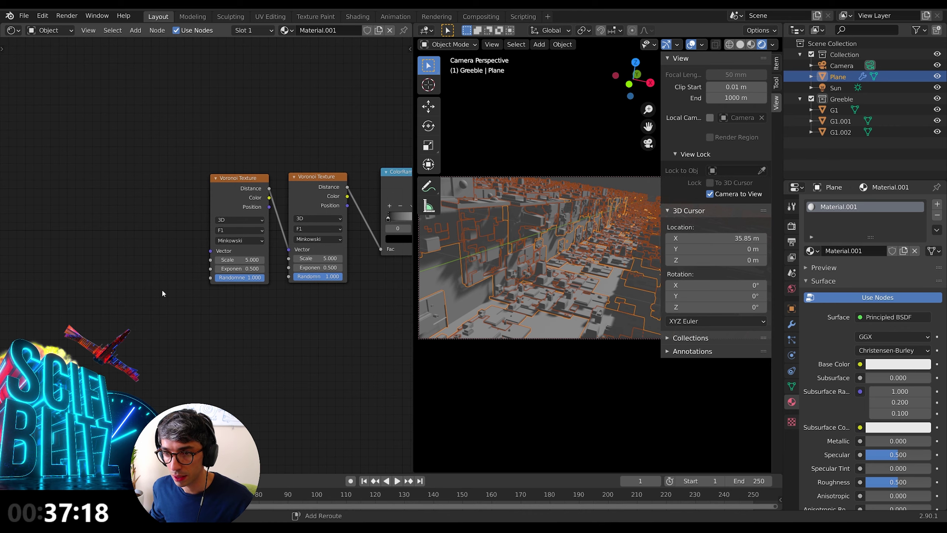
# Step: Add Texture Coordinate and Mapping nodes, linking Generated through Mapping into the first Voronoi's Vector
pyautogui.hotkey('shift', 'a')
pyautogui.write('tex')
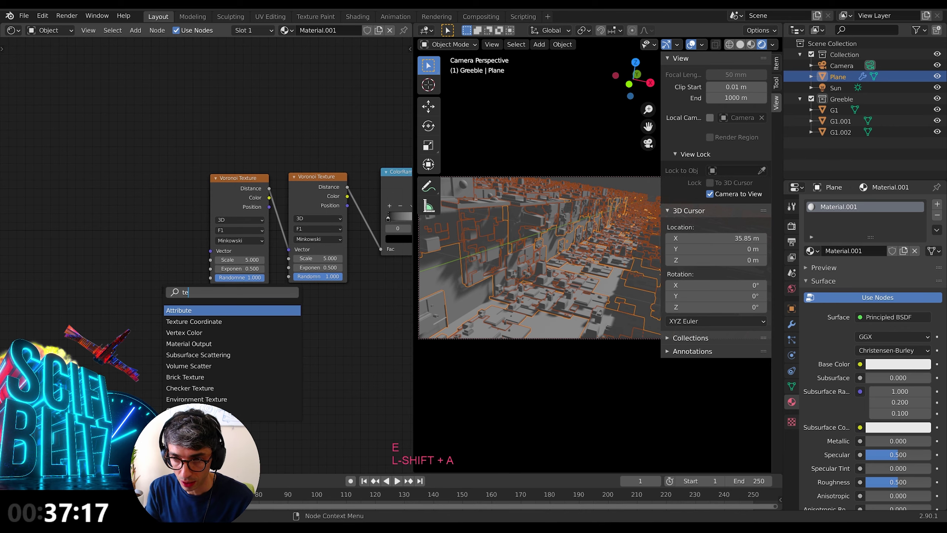
pyautogui.press('Return')
pyautogui.click(54, 200)
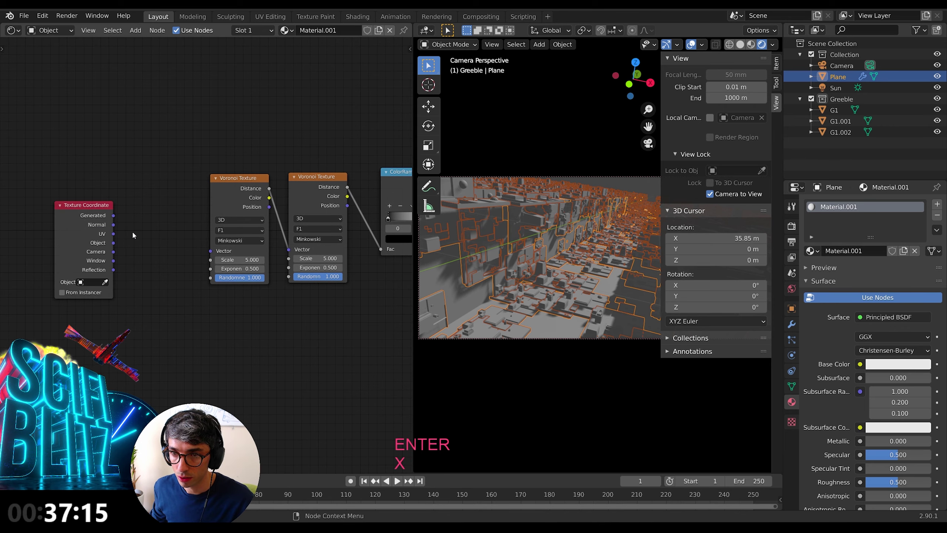
pyautogui.hotkey('shift', 'a')
pyautogui.press('Return')
pyautogui.write('mapp')
pyautogui.press('Return')
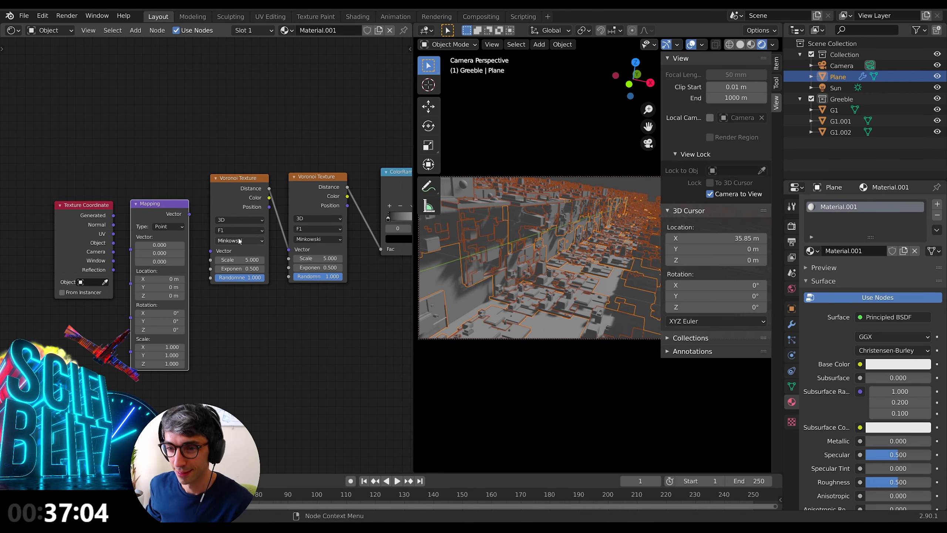
pyautogui.click(102, 225)
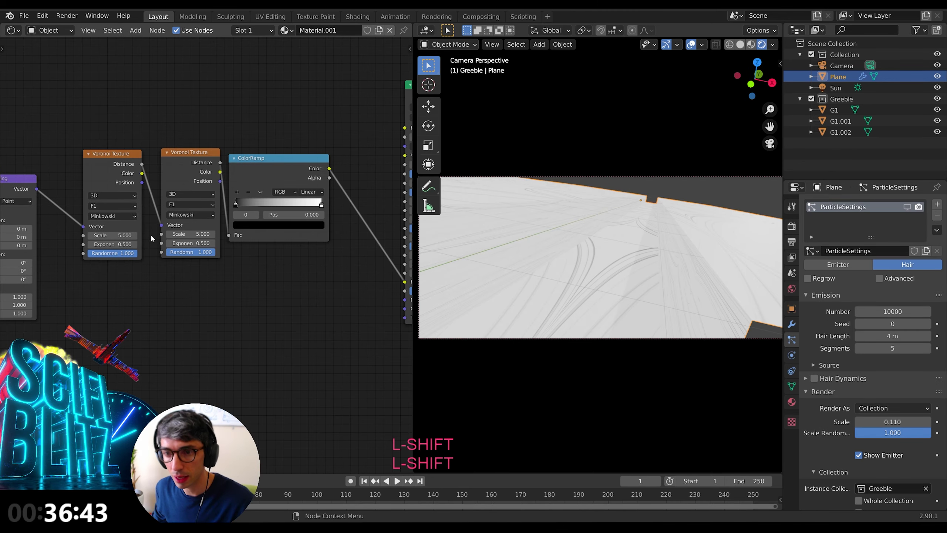
# Step: Switch the distance metric of both Voronoi textures to Manhattan
pyautogui.click(120, 216)
pyautogui.click(104, 234)
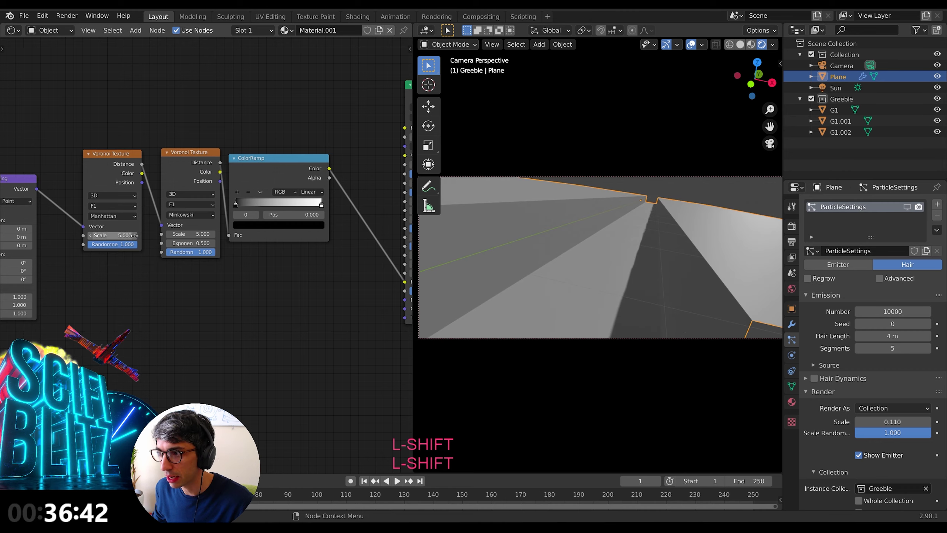
pyautogui.click(190, 214)
pyautogui.click(181, 233)
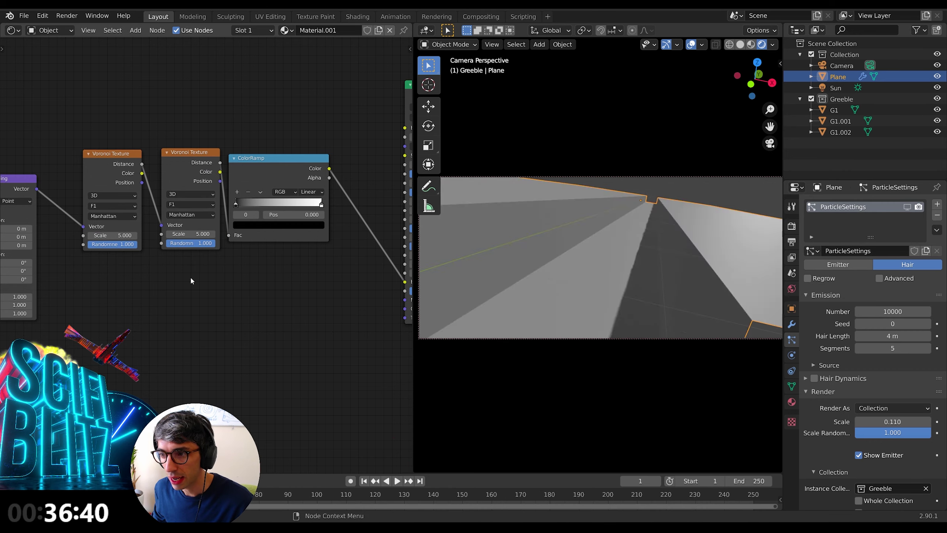
# Step: Set the two Voronoi scales to about 161.9 and 5.3 and feed the Mapping node from Object coordinates
pyautogui.moveTo(67, 307)
pyautogui.mouseDown(button='middle')
pyautogui.moveTo(223, 281)
pyautogui.moveTo(201, 290)
pyautogui.mouseUp(button='middle')
pyautogui.moveTo(215, 228); pyautogui.dragTo(328, 228)
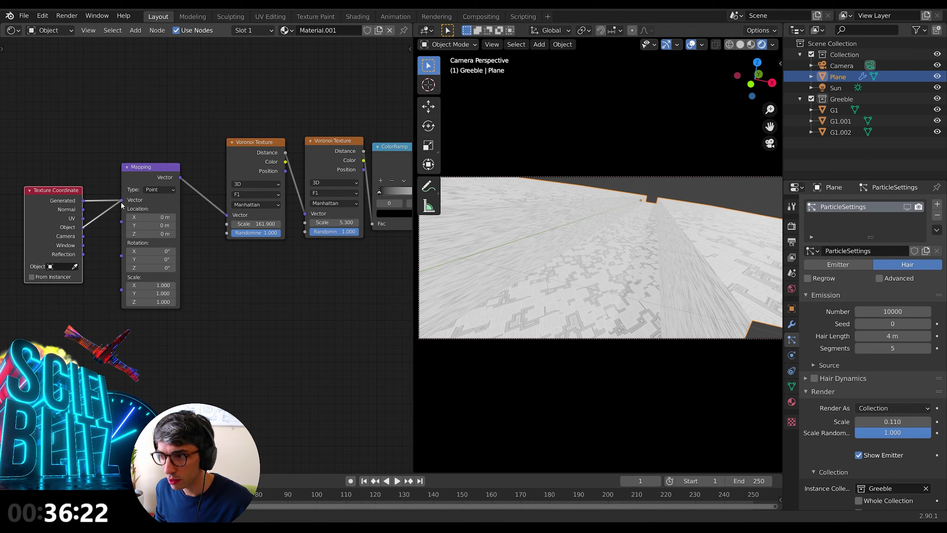
pyautogui.moveTo(123, 204); pyautogui.dragTo(121, 200)
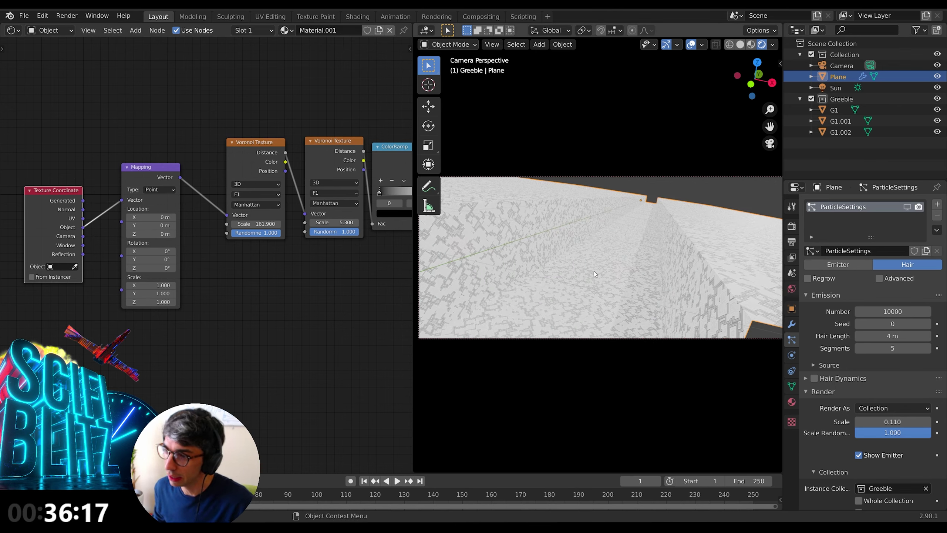
# Step: Set the Mapping node's X rotation to 45°
pyautogui.moveTo(199, 258); pyautogui.dragTo(235, 246, button='middle')
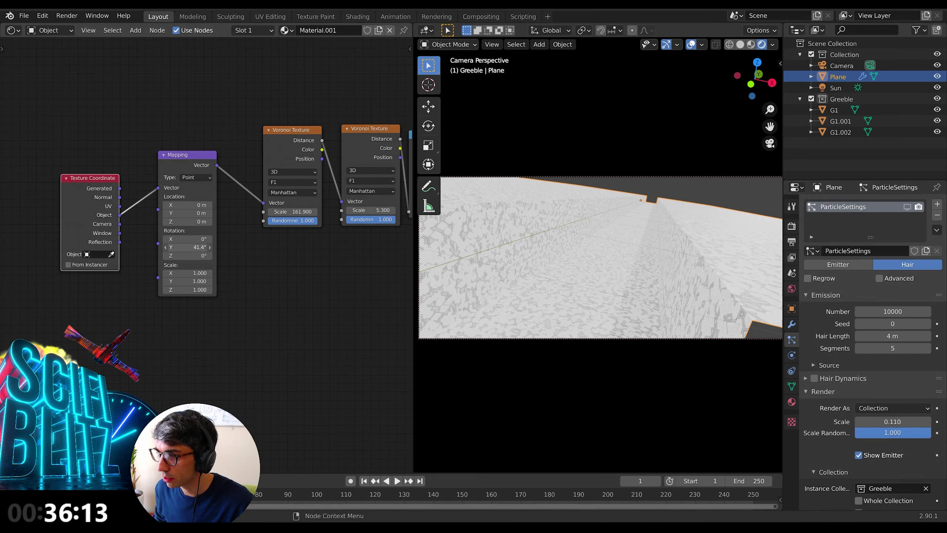
pyautogui.click(186, 238)
pyautogui.write('45')
pyautogui.press('Return')
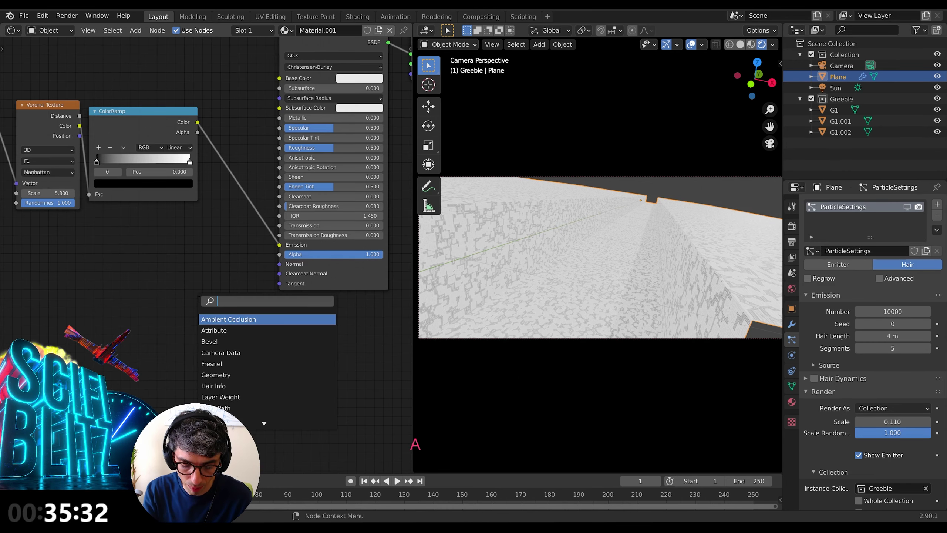
# Step: Add a Bump node, linking the ColorRamp's Color to its Height and its output to the Principled BSDF's Normal
pyautogui.write('bump')
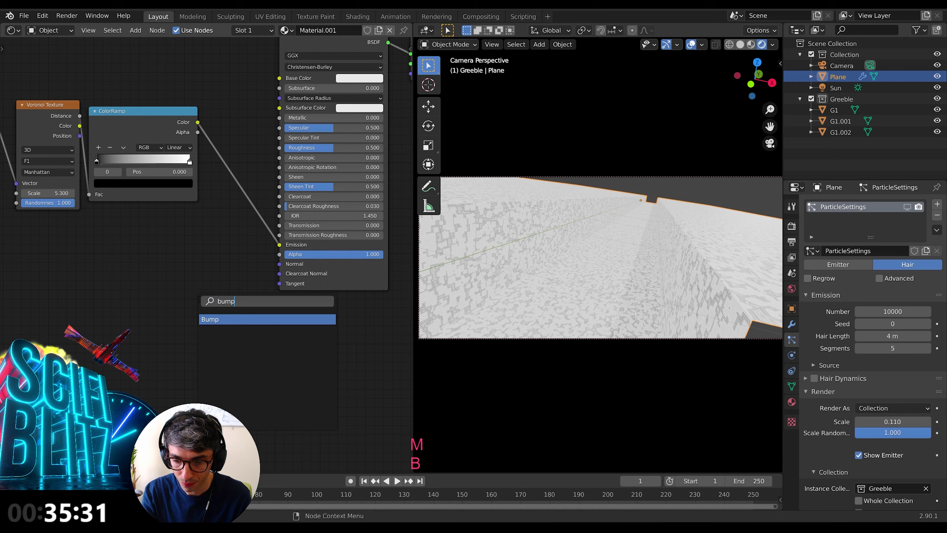
pyautogui.press('Return')
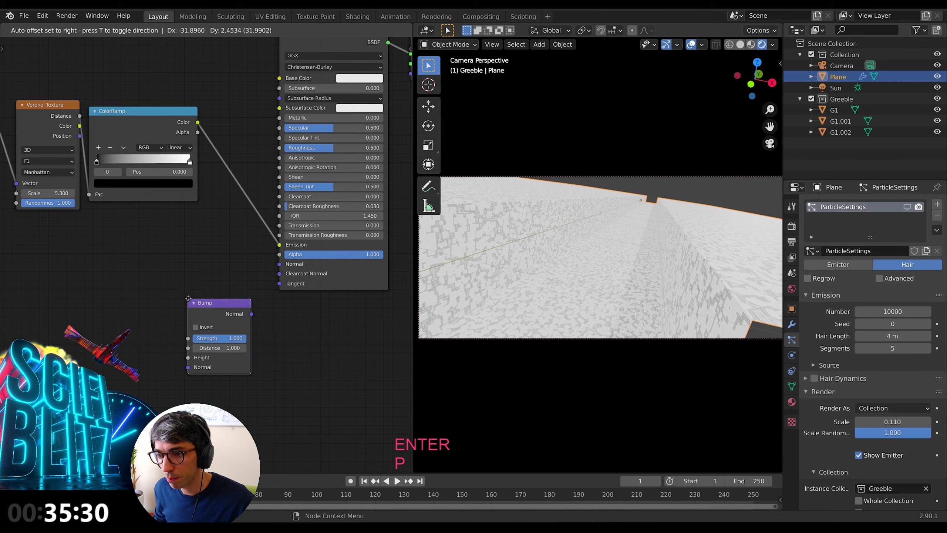
pyautogui.click(176, 301)
pyautogui.moveTo(189, 248); pyautogui.dragTo(224, 210, button='middle')
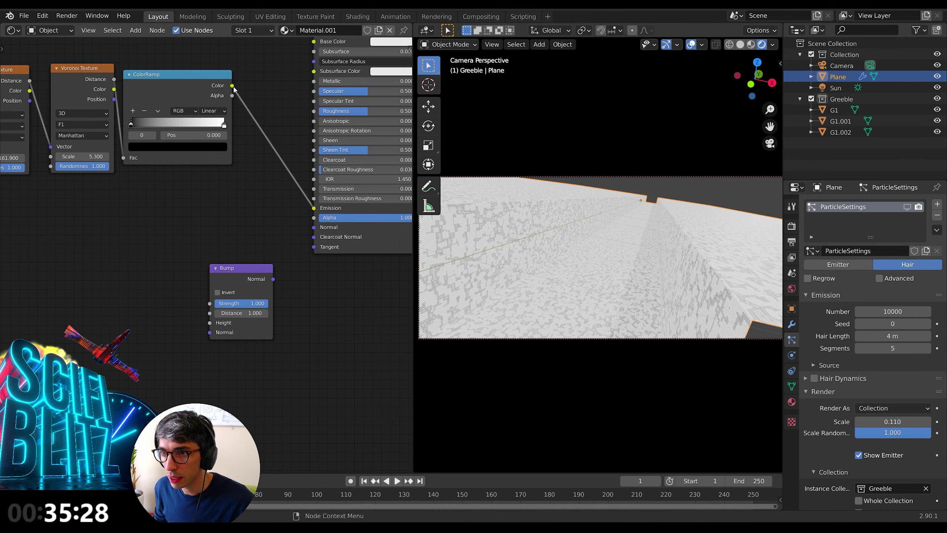
pyautogui.moveTo(232, 86); pyautogui.dragTo(209, 322)
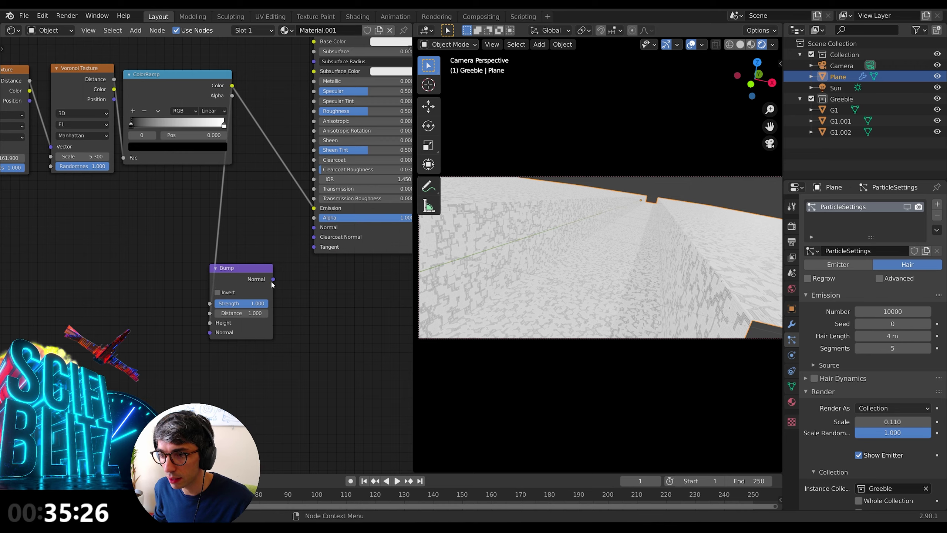
pyautogui.moveTo(272, 282); pyautogui.dragTo(315, 228)
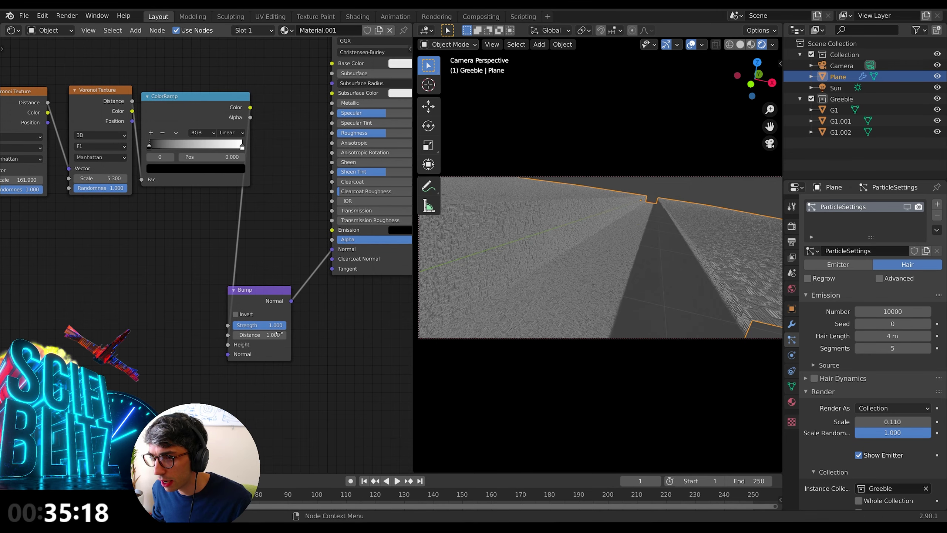
# Step: Reduce the Bump strength to about 0.211 and switch the ColorRamp's interpolation to Constant
pyautogui.moveTo(261, 324)
pyautogui.mouseDown()
pyautogui.moveTo(246, 325)
pyautogui.moveTo(261, 331)
pyautogui.mouseUp()
pyautogui.press('Return')
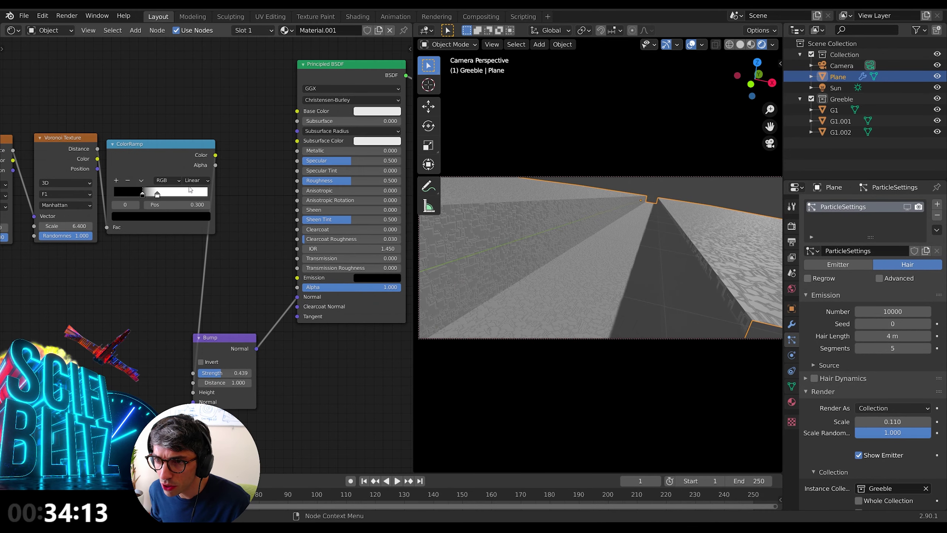
pyautogui.click(194, 181)
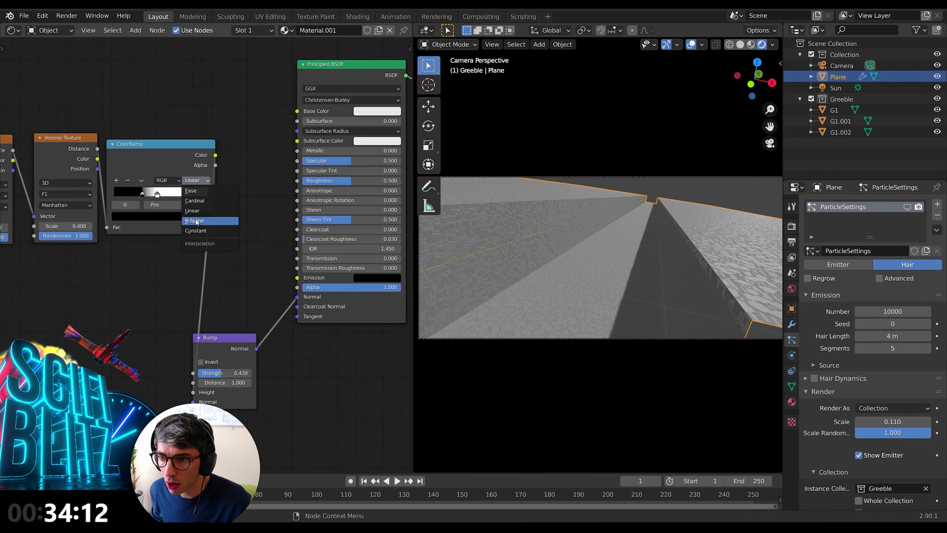
pyautogui.click(196, 231)
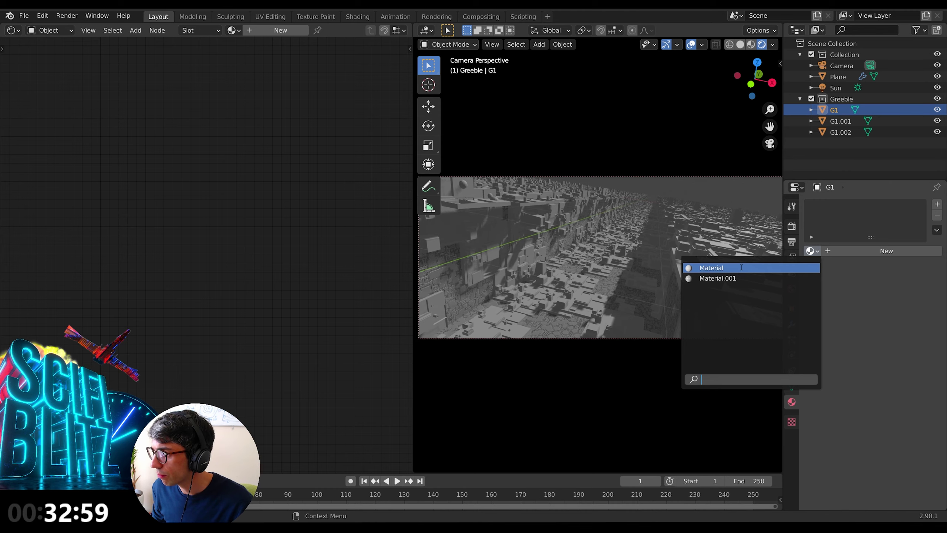
# Step: Assign Material.001 to G1, G1.001 and G1.002, and make G1.002's material a separate single-user copy
pyautogui.click(737, 278)
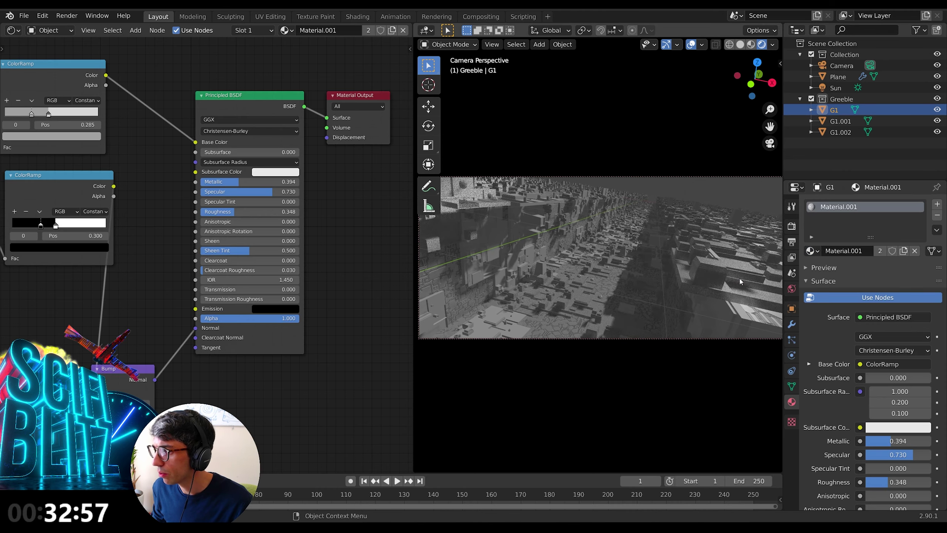
pyautogui.click(840, 121)
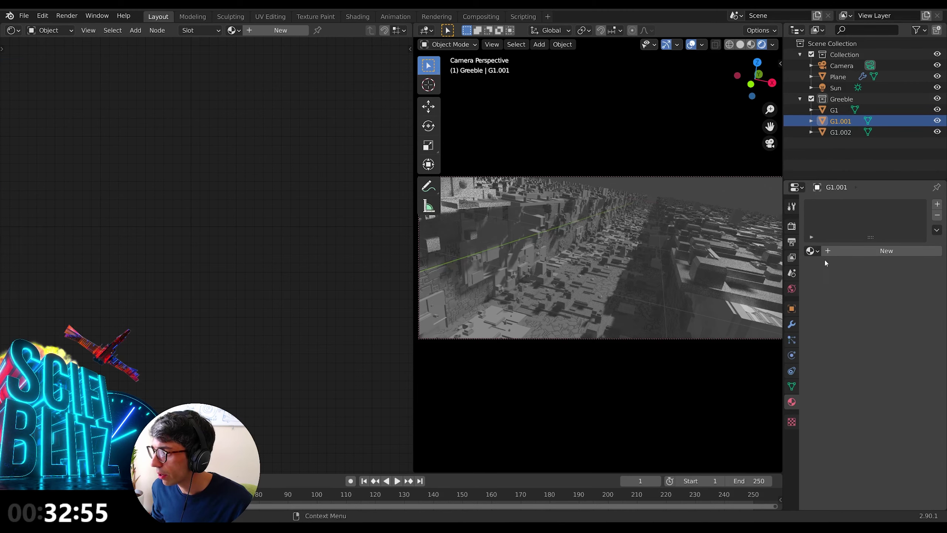
pyautogui.click(814, 251)
pyautogui.click(731, 278)
pyautogui.click(832, 132)
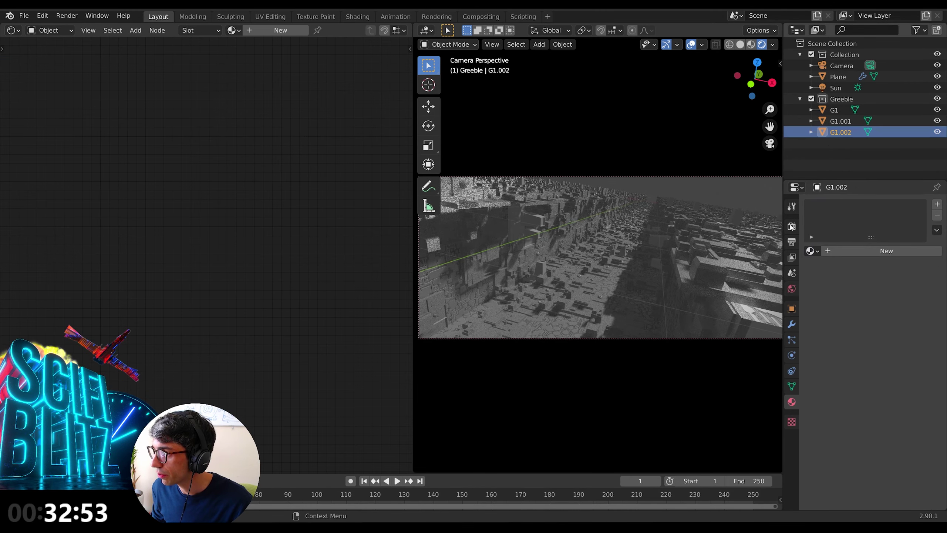
pyautogui.click(814, 252)
pyautogui.click(730, 277)
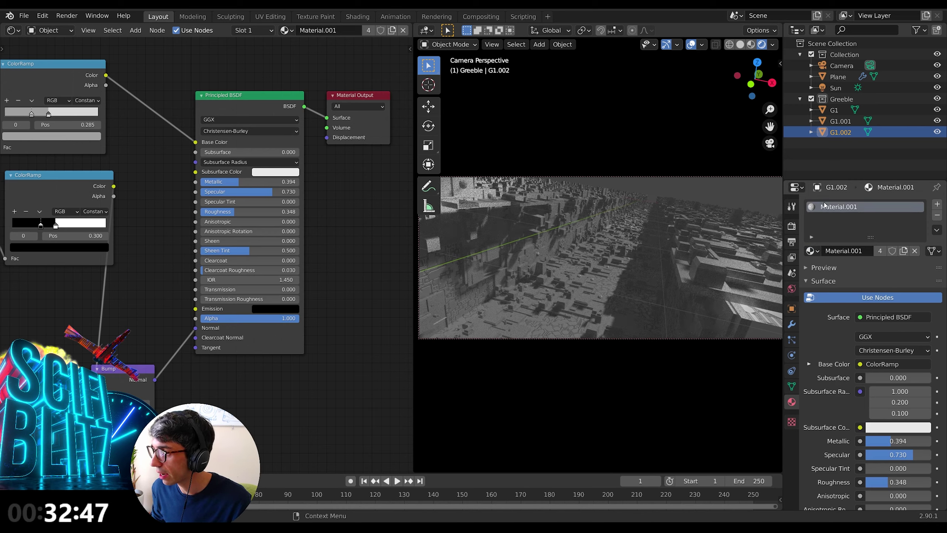
pyautogui.click(903, 251)
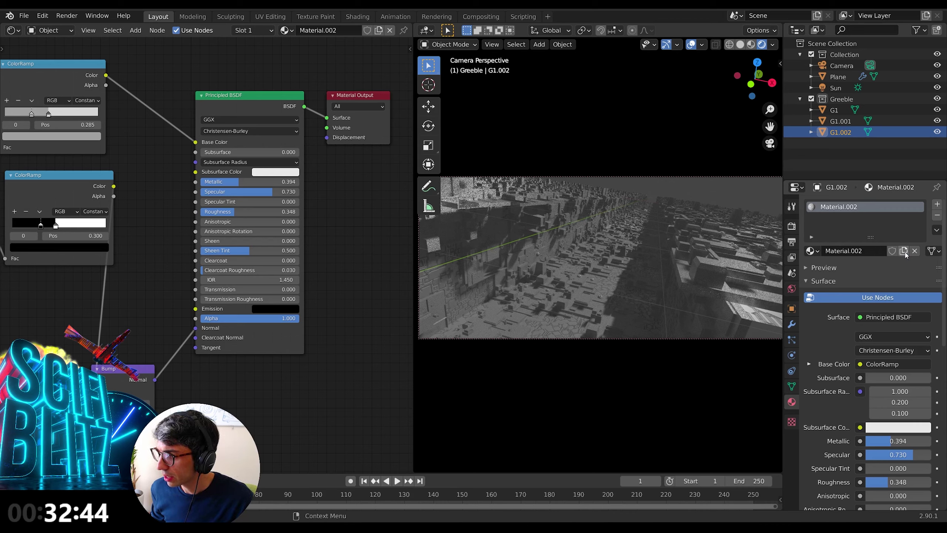
# Step: Assign Material.002 to G1 and copy it to the selected G1.001 and G1.002
pyautogui.click(840, 121)
pyautogui.keyDown('shift'); pyautogui.click(834, 109); pyautogui.keyUp('shift')
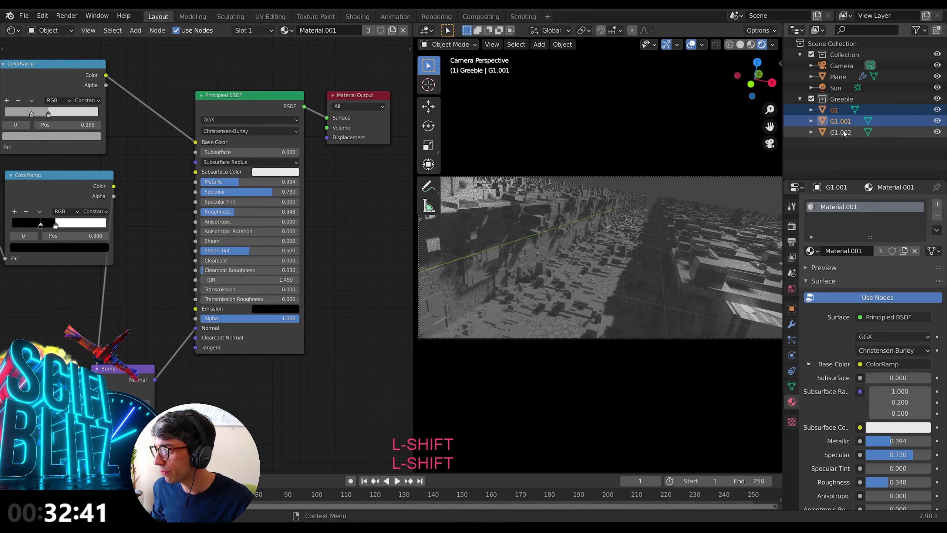
pyautogui.click(835, 132)
pyautogui.click(837, 121)
pyautogui.click(835, 110)
pyautogui.keyDown('shift'); pyautogui.click(838, 132); pyautogui.keyUp('shift')
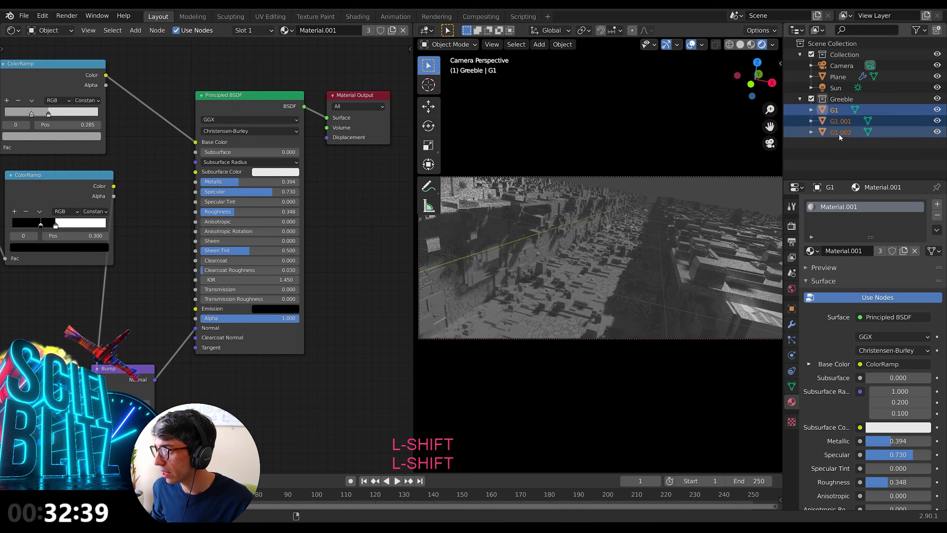
pyautogui.click(812, 250)
pyautogui.click(716, 290)
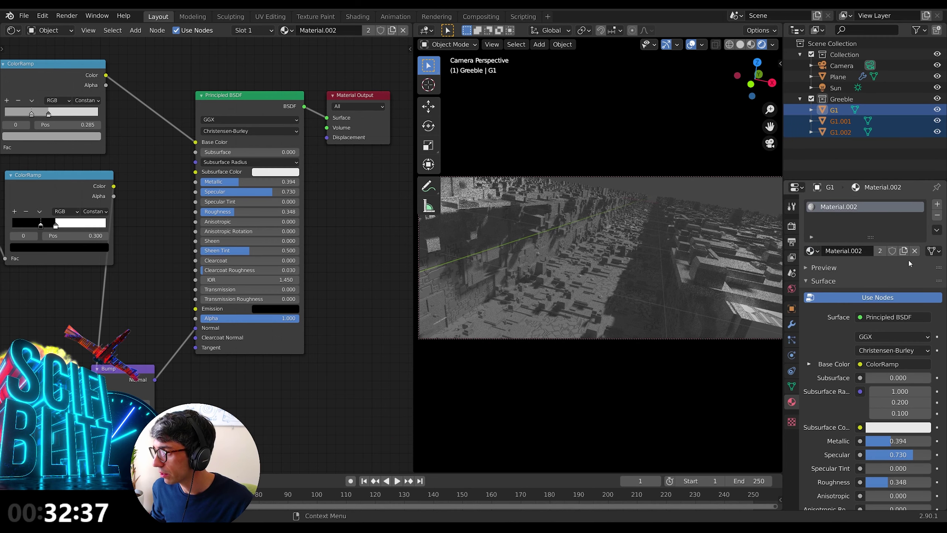
pyautogui.click(937, 230)
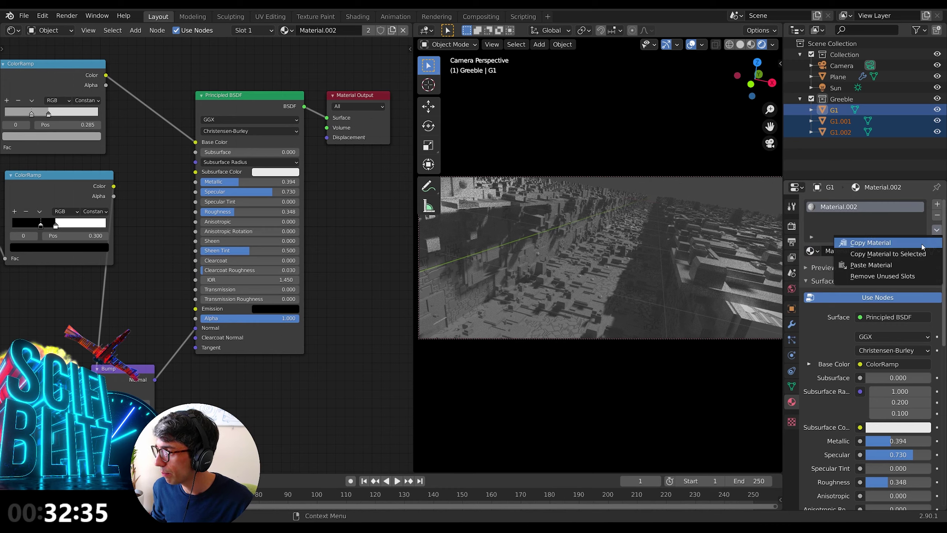
pyautogui.click(894, 254)
# Step: Add a Value node below the Texture Coordinate node in G1.002's material
pyautogui.click(840, 132)
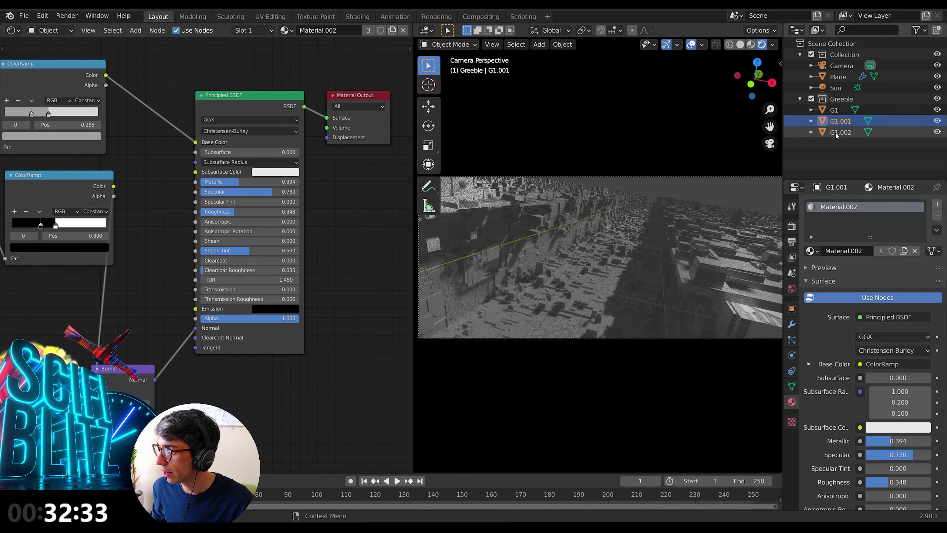
pyautogui.moveTo(225, 403); pyautogui.dragTo(340, 311, button='middle')
pyautogui.moveTo(89, 210); pyautogui.dragTo(321, 302, button='middle')
pyautogui.moveTo(237, 328); pyautogui.dragTo(284, 302, button='middle')
pyautogui.moveTo(152, 181); pyautogui.dragTo(198, 105, button='middle')
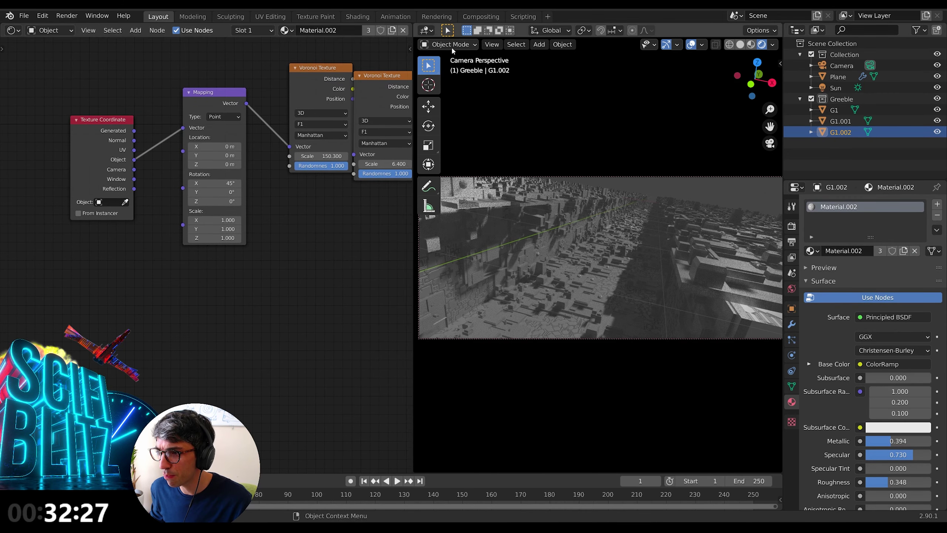
pyautogui.moveTo(108, 304); pyautogui.dragTo(146, 277, button='middle')
pyautogui.hotkey('shift', 'a')
pyautogui.write('v')
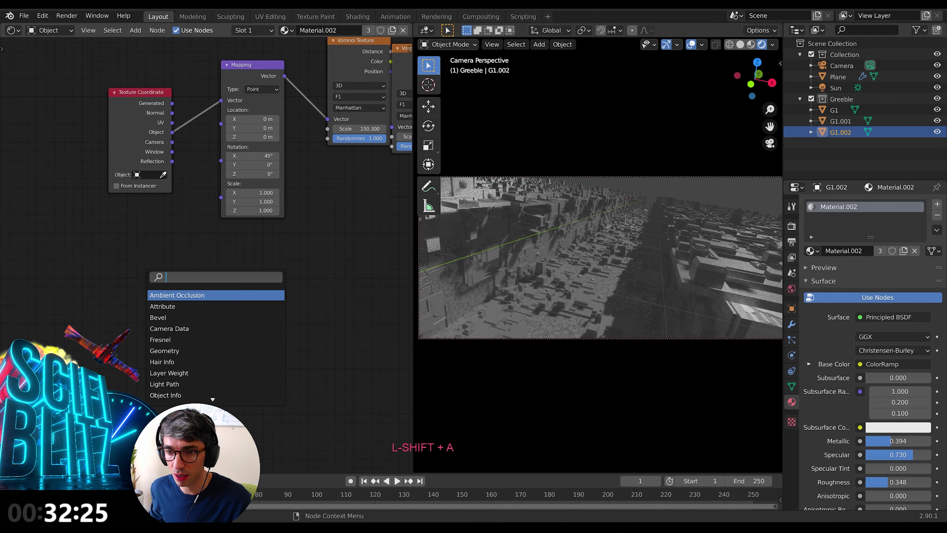
pyautogui.write('alu')
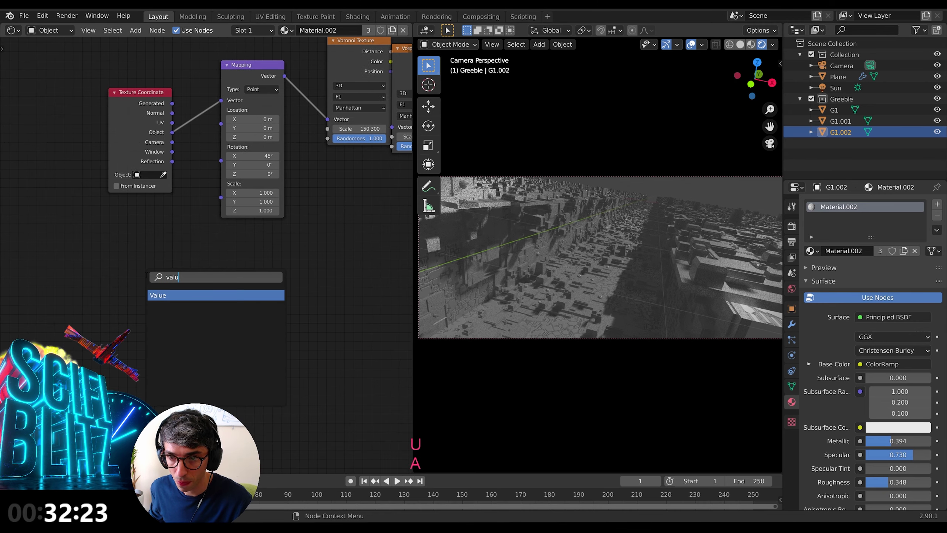
pyautogui.click(202, 295)
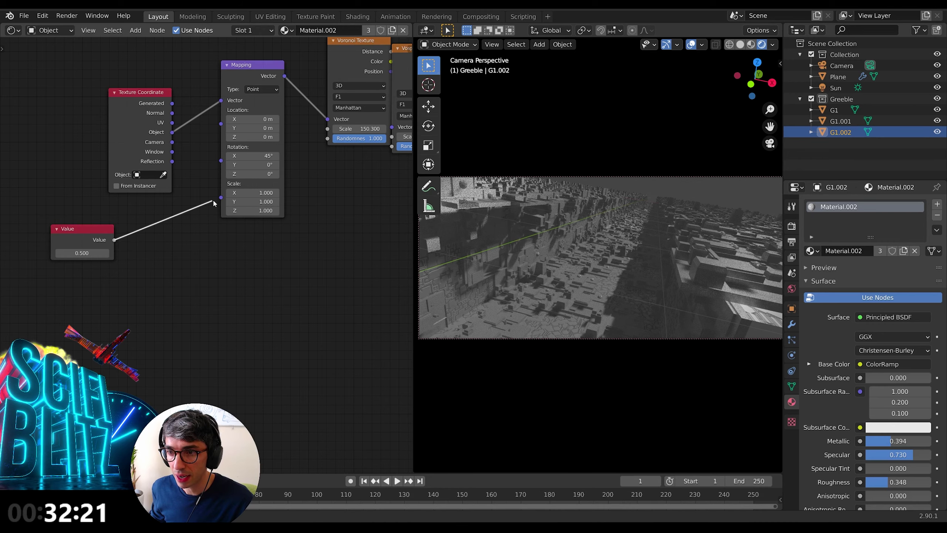
# Step: Link the Value node's output to the Mapping node's Scale and enter a new value in it
pyautogui.moveTo(220, 201); pyautogui.dragTo(222, 198)
pyautogui.moveTo(100, 261); pyautogui.dragTo(148, 272)
pyautogui.moveTo(162, 284); pyautogui.dragTo(204, 303, button='middle')
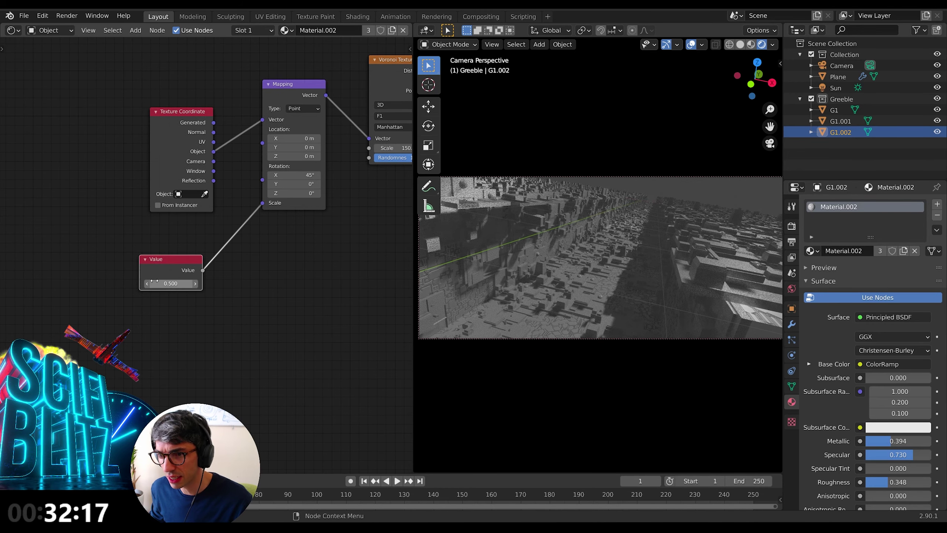
pyautogui.moveTo(154, 280); pyautogui.dragTo(120, 280)
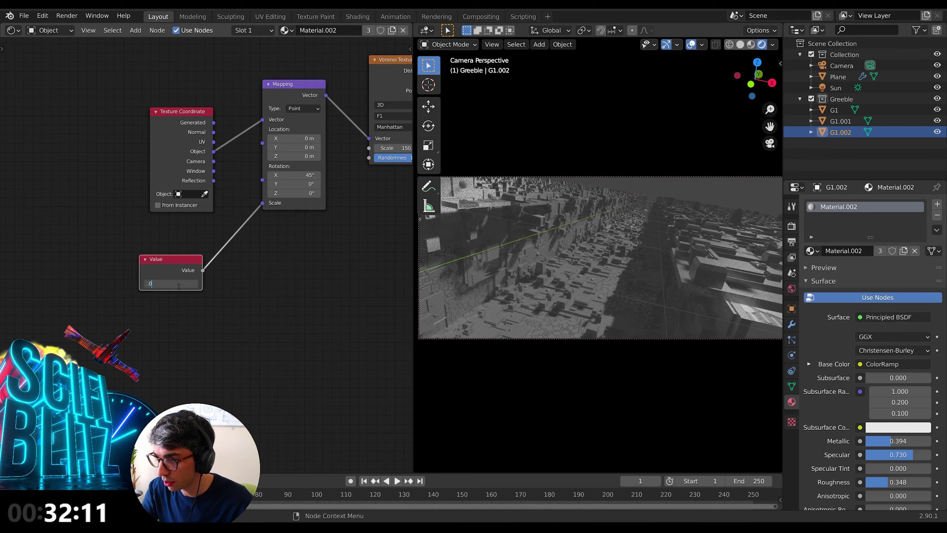
pyautogui.write('.0')
pyautogui.press('Return')
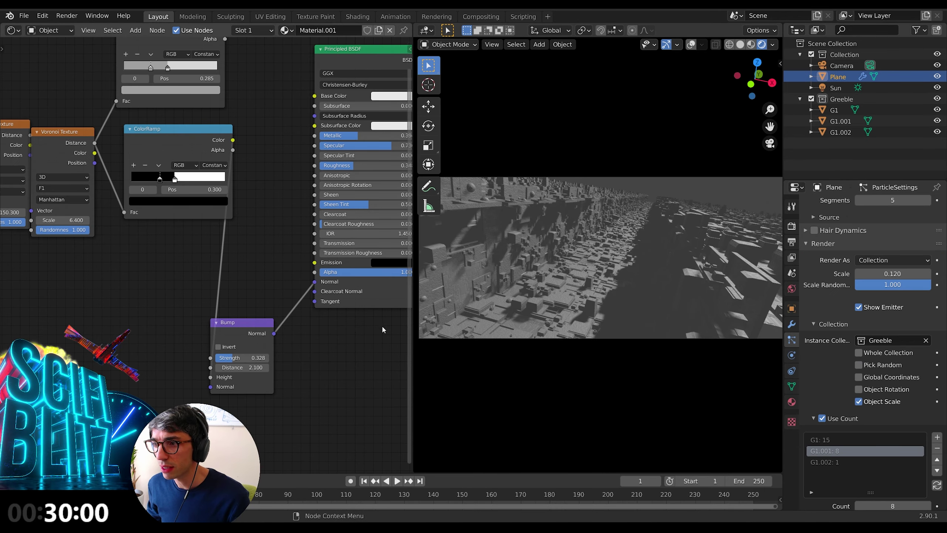
# Step: Switch the shader editor to the World node tree and add a Noise Texture node near the Background node
pyautogui.click(10, 30)
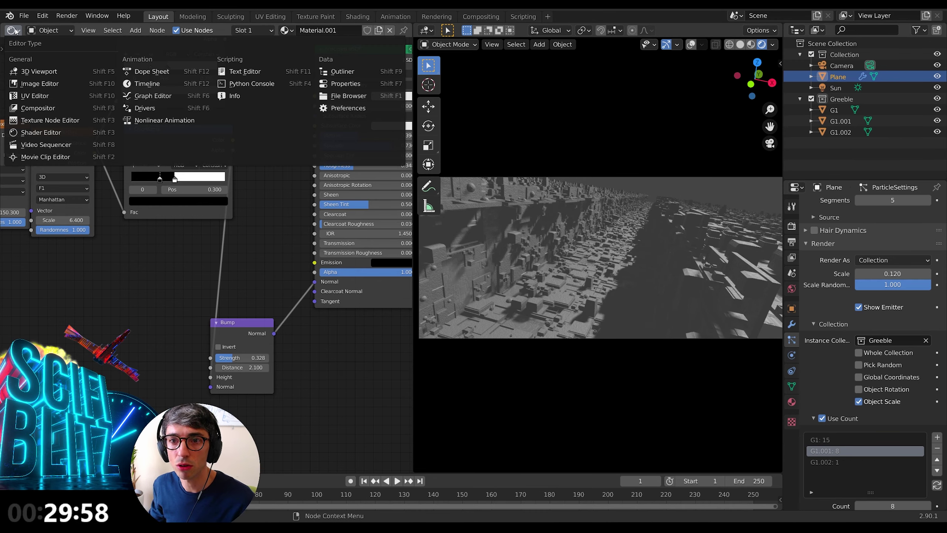
pyautogui.click(49, 30)
pyautogui.click(49, 55)
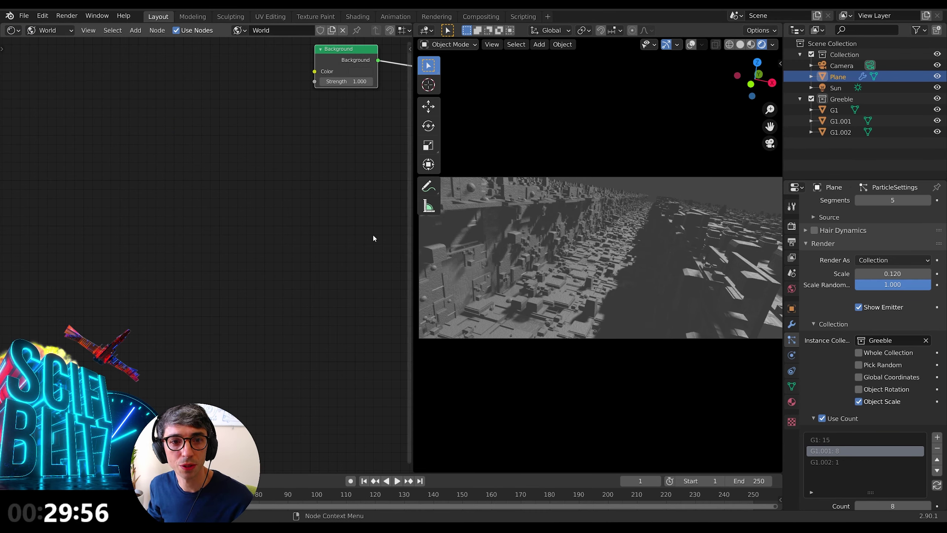
pyautogui.press('Home')
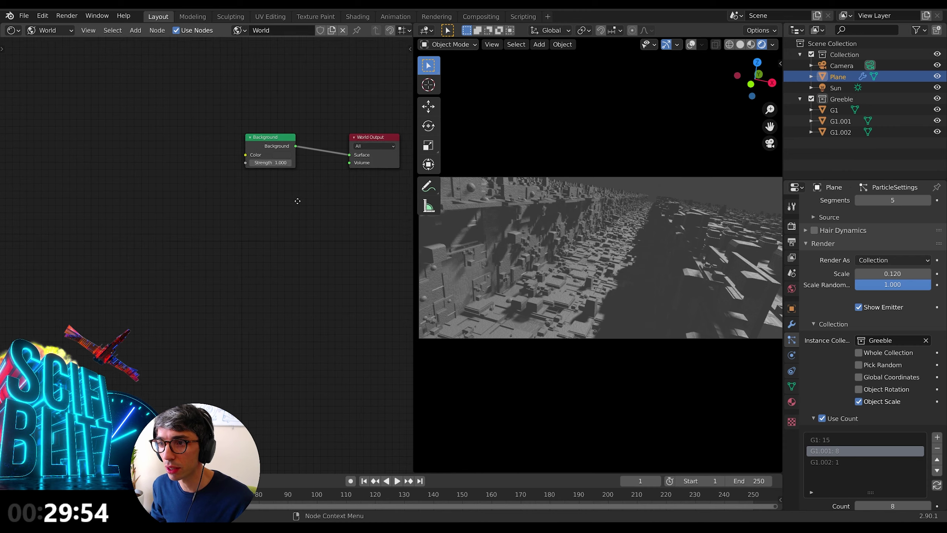
pyautogui.hotkey('shift', 'a')
pyautogui.click(239, 221)
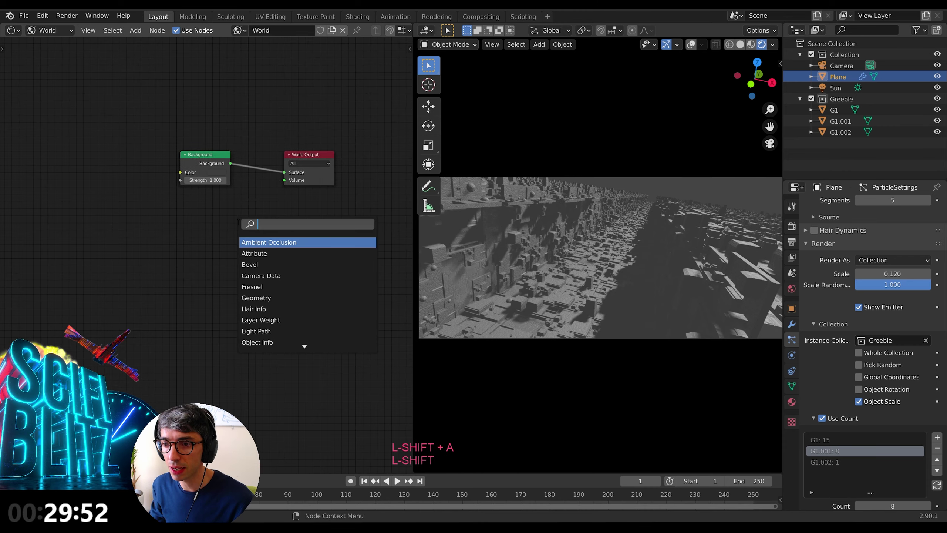
pyautogui.write('noi')
pyautogui.click(242, 242)
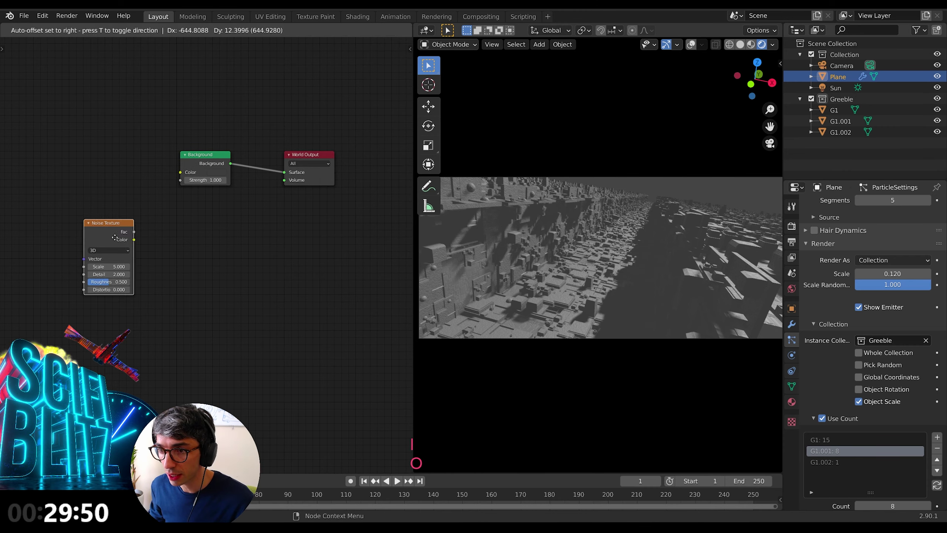
pyautogui.click(85, 237)
# Step: Add a ColorRamp node beside the Noise Texture in the World node tree
pyautogui.hotkey('shift', 'a')
pyautogui.click(238, 267)
pyautogui.write('colo')
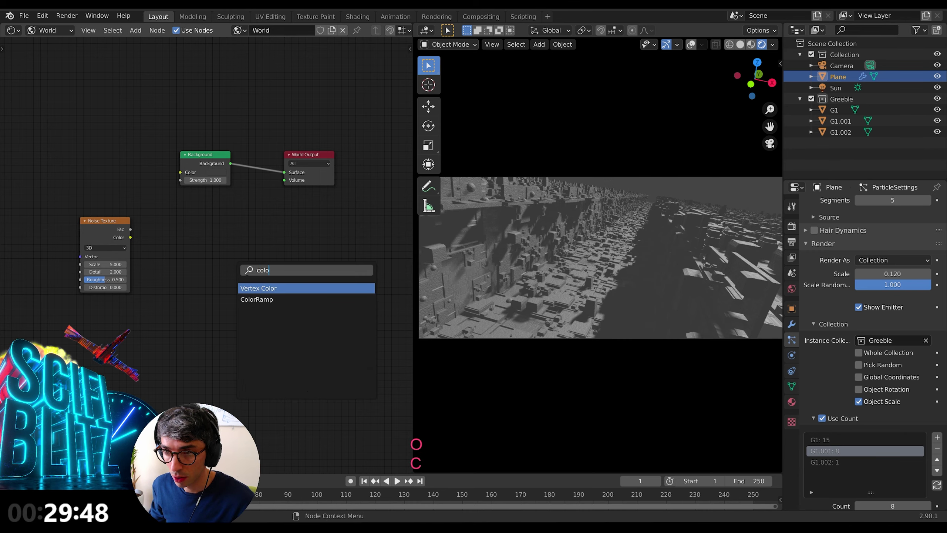
pyautogui.click(276, 299)
pyautogui.click(188, 237)
# Step: Space out the world nodes and link the Noise Texture's Fac output to the ColorRamp's Fac input
pyautogui.moveTo(104, 234); pyautogui.dragTo(64, 235)
pyautogui.moveTo(135, 202); pyautogui.dragTo(125, 197, button='middle')
pyautogui.moveTo(165, 210); pyautogui.dragTo(143, 234)
pyautogui.moveTo(55, 211); pyautogui.dragTo(57, 211, button='middle')
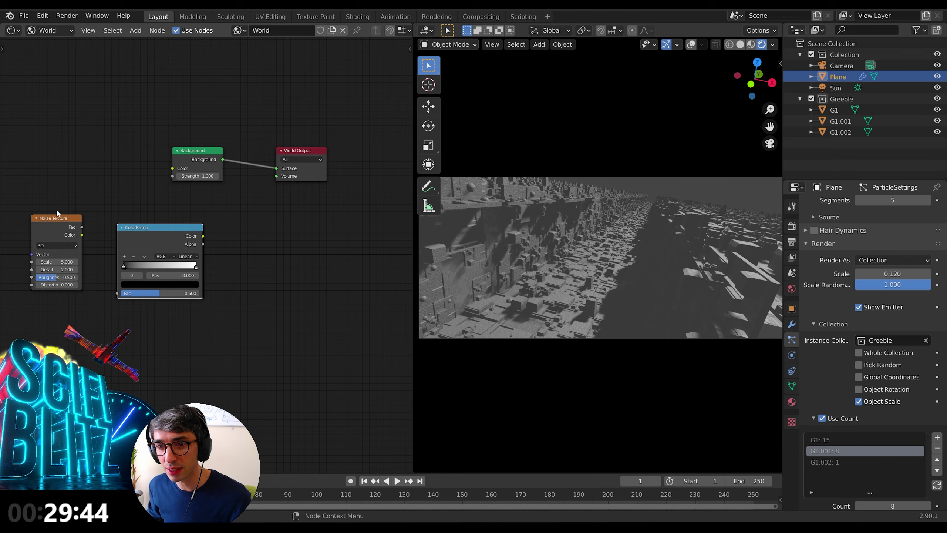
pyautogui.moveTo(74, 230); pyautogui.dragTo(88, 219)
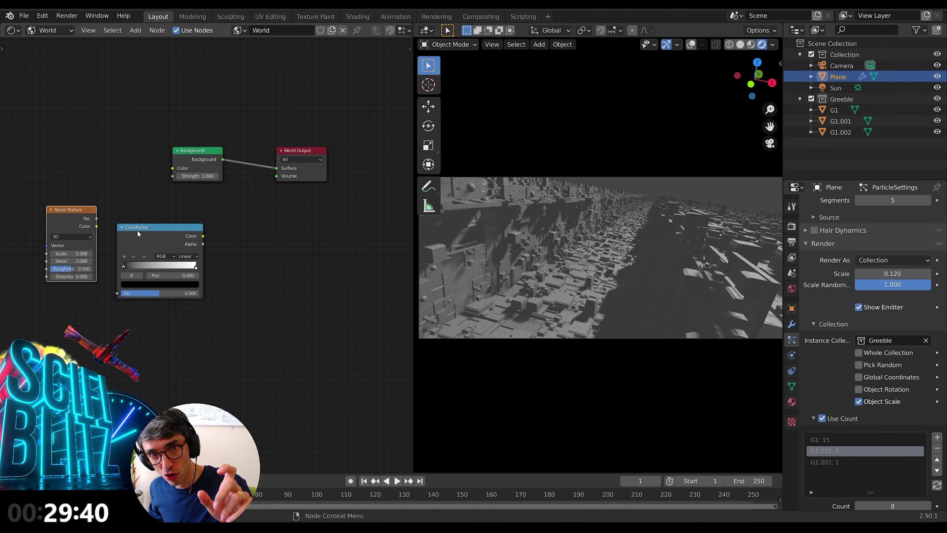
pyautogui.moveTo(93, 207); pyautogui.dragTo(68, 234)
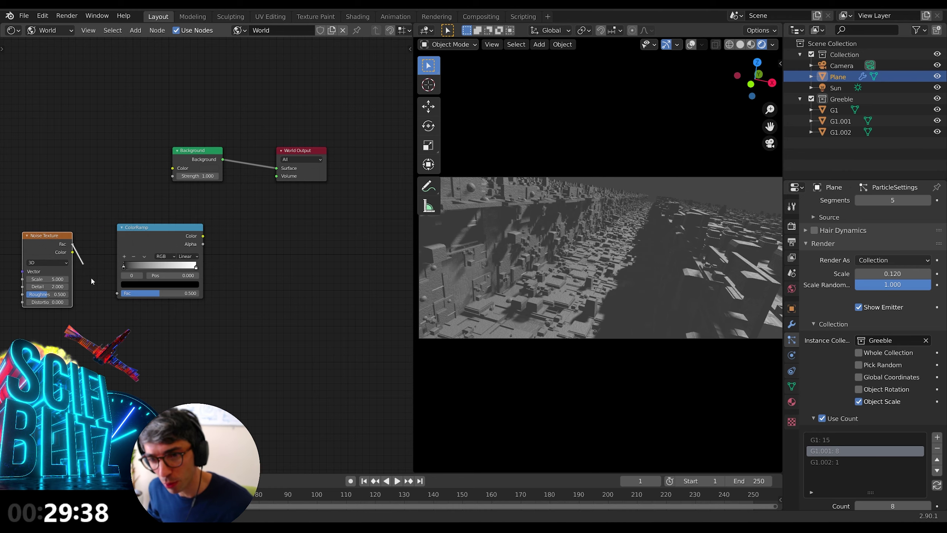
pyautogui.moveTo(122, 296); pyautogui.dragTo(119, 294)
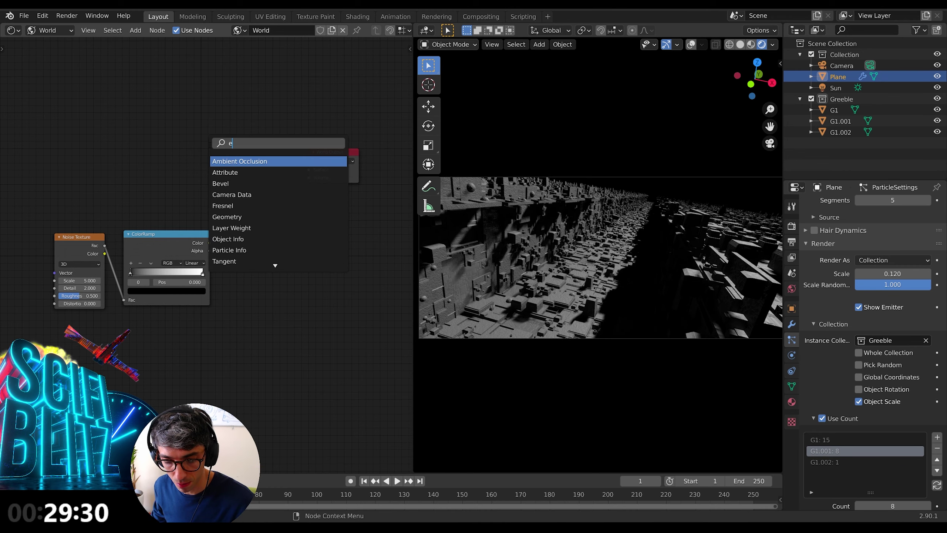
# Step: Replace the Background node with an Emission shader fed by the ColorRamp and linked to the World Output's Surface
pyautogui.write('em')
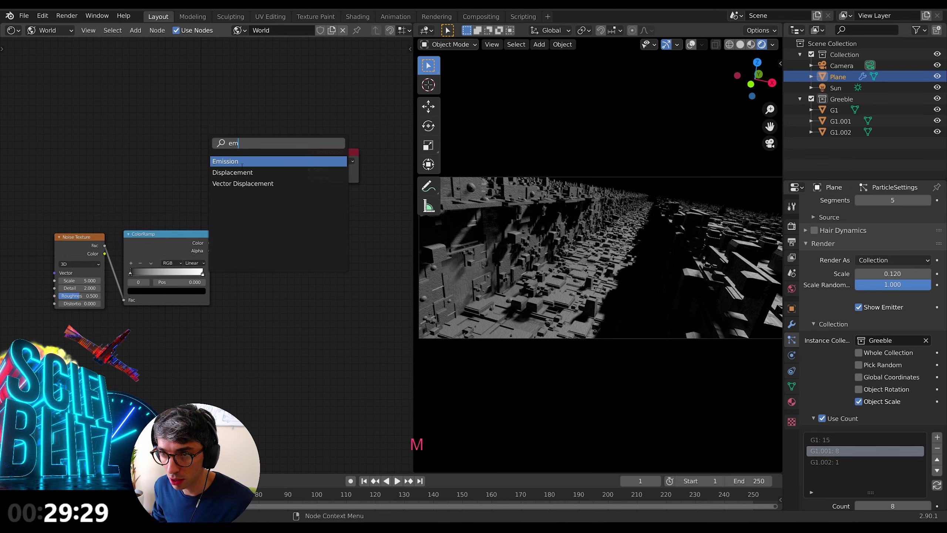
pyautogui.click(212, 158)
pyautogui.moveTo(78, 240); pyautogui.dragTo(17, 214)
pyautogui.moveTo(158, 234); pyautogui.dragTo(97, 239)
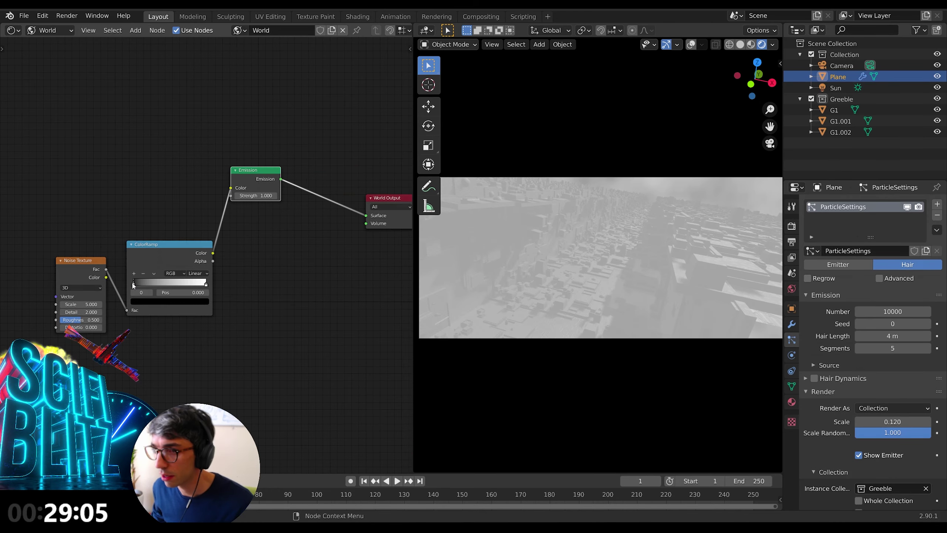
# Step: Move the ColorRamp's black stop to position 0.512 and raise the Noise Texture's Scale
pyautogui.moveTo(133, 285); pyautogui.dragTo(173, 287)
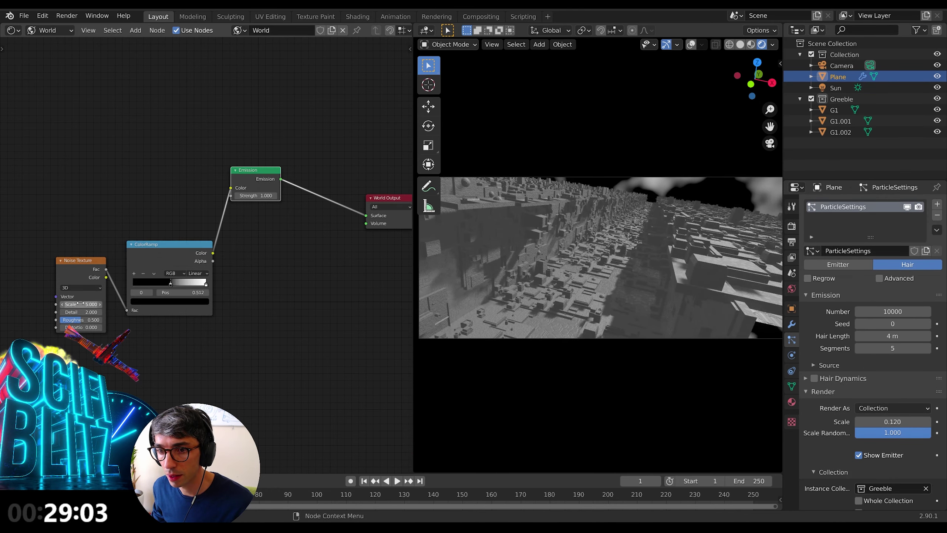
pyautogui.moveTo(70, 304); pyautogui.dragTo(140, 304)
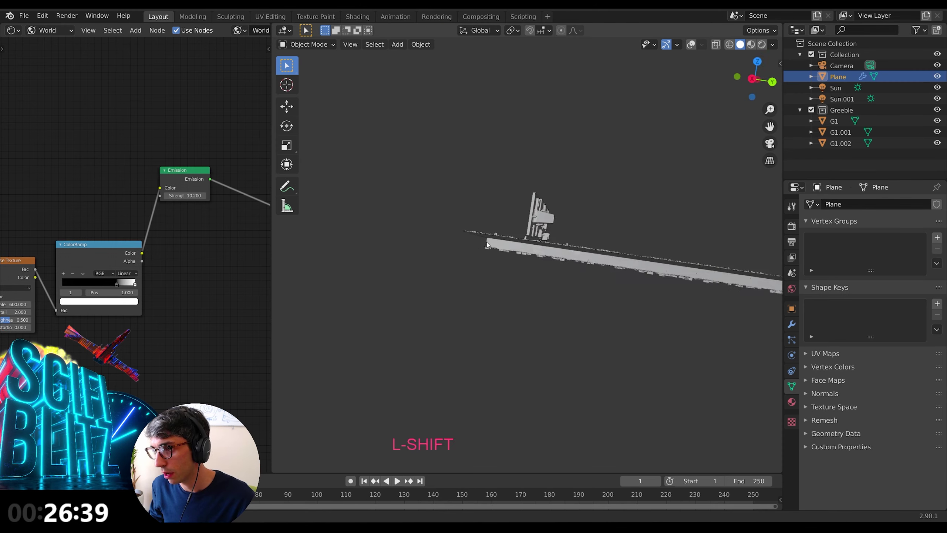
# Step: Duplicate greeble tile G1.002 and move the copy about 2.89 m along the X axis
pyautogui.moveTo(559, 261); pyautogui.dragTo(576, 278, button='middle')
pyautogui.keyDown('shift'); pyautogui.click(525, 284); pyautogui.keyUp('shift')
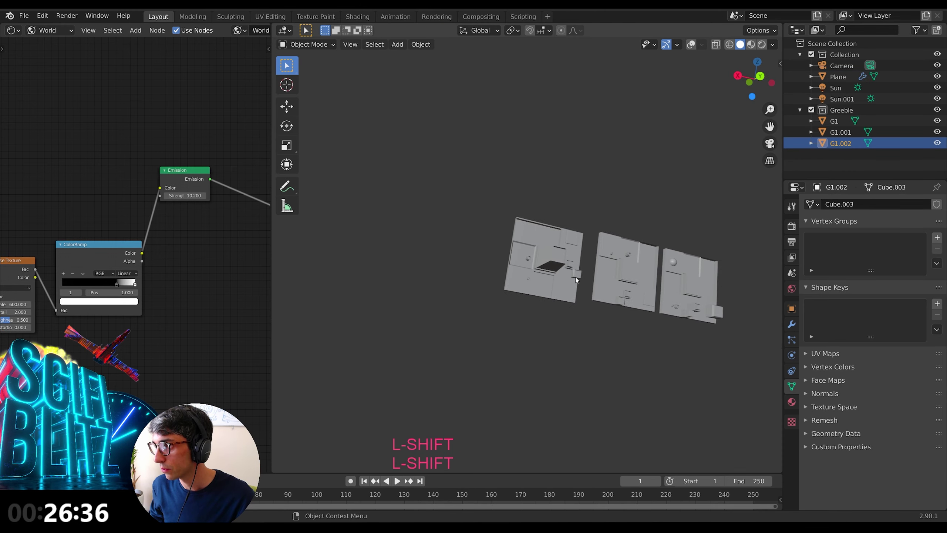
pyautogui.hotkey('shift', 'd')
pyautogui.rightClick(576, 295)
pyautogui.press('g')
pyautogui.press('x')
pyautogui.click(729, 111)
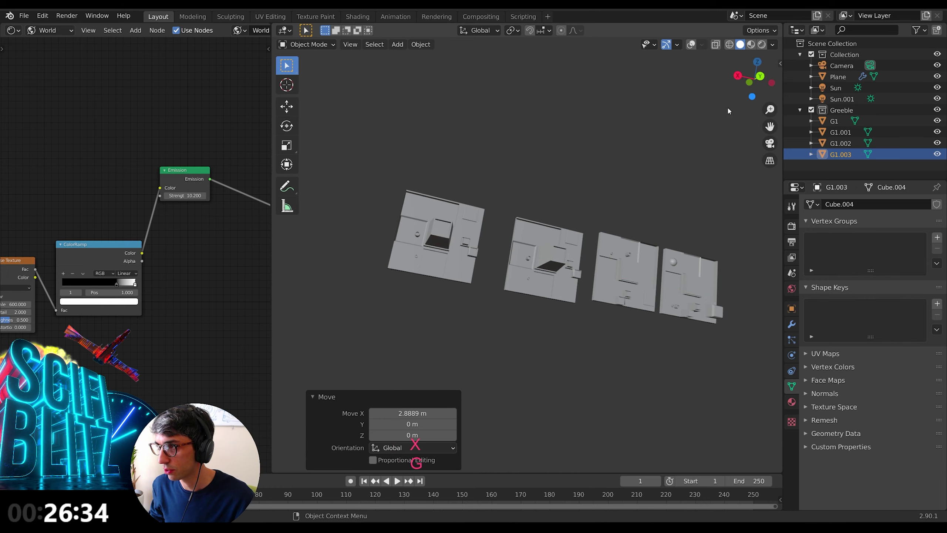
# Step: Show the viewport overlays and move G1.003 from the Greeble collection into the main Collection
pyautogui.click(690, 45)
pyautogui.moveTo(499, 188); pyautogui.dragTo(509, 209, button='middle')
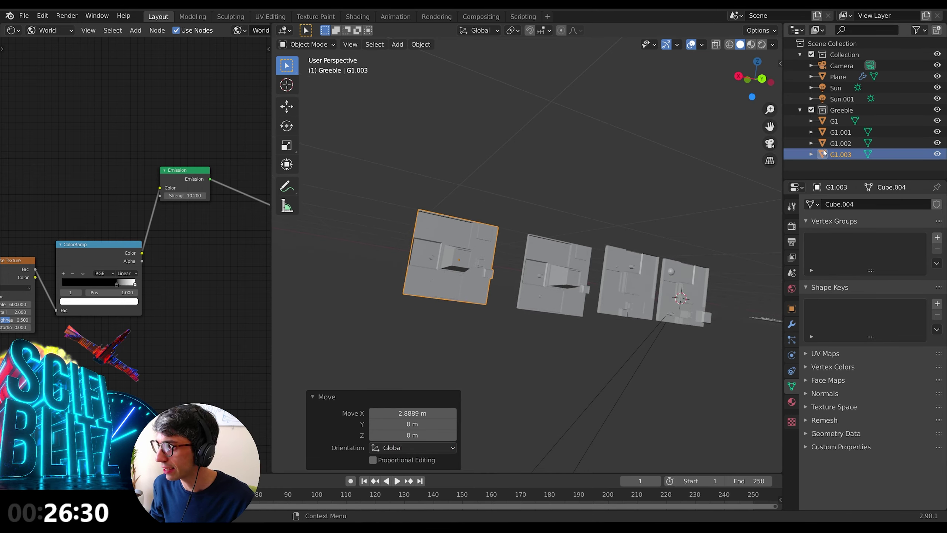
pyautogui.moveTo(825, 155); pyautogui.dragTo(836, 64)
# Step: Rotate G1.003 by 90° about the global X axis
pyautogui.moveTo(484, 263); pyautogui.dragTo(547, 321, button='middle')
pyautogui.press('r')
pyautogui.press('x')
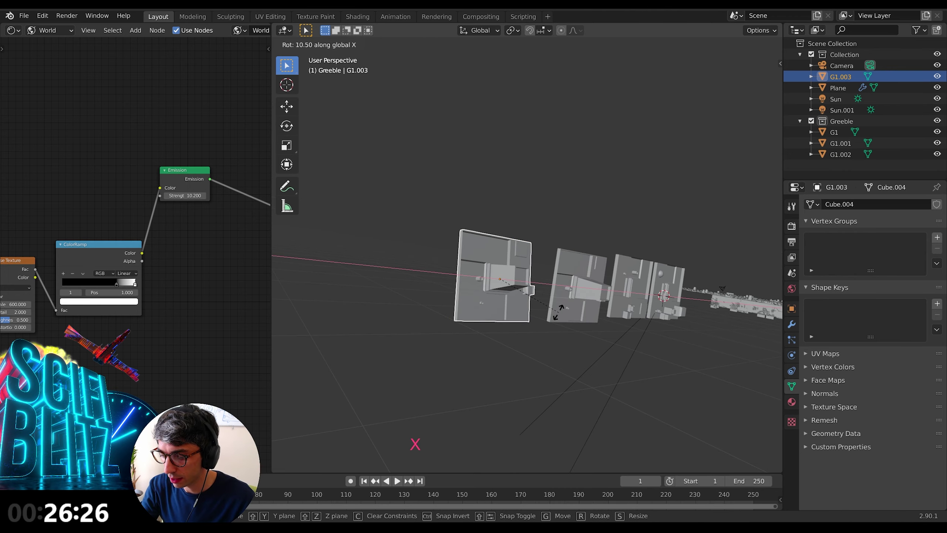
pyautogui.press('KP_9')
pyautogui.press('KP_0')
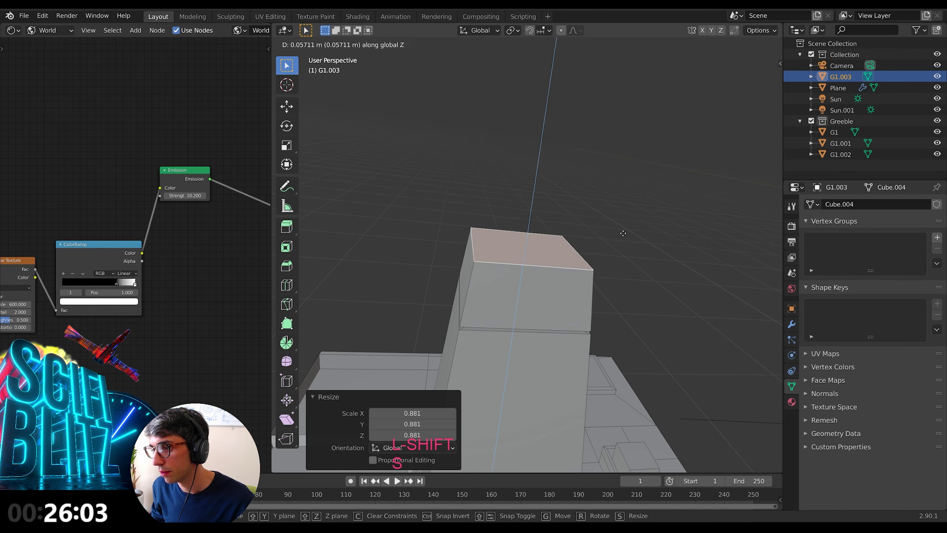
# Step: Raise the tower's top face on G1.003 by about 0.11 m along the global Z axis
pyautogui.click(646, 252)
pyautogui.moveTo(646, 252); pyautogui.dragTo(751, 273, button='middle')
pyautogui.scroll(-3, 643, 241)
pyautogui.press('KP_Decimal')
pyautogui.scroll(-6, 620, 226)
pyautogui.moveTo(597, 294); pyautogui.dragTo(573, 299, button='middle')
pyautogui.scroll(-4, 559, 313)
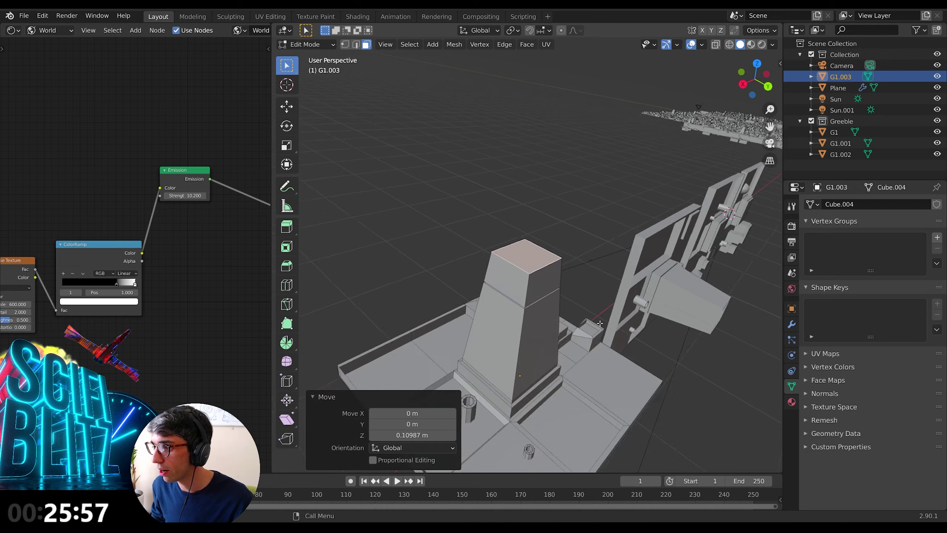
# Step: Examine the tower's proportions from the back orthographic view and from other angles
pyautogui.moveTo(544, 331); pyautogui.dragTo(491, 283, button='middle')
pyautogui.moveTo(582, 307); pyautogui.dragTo(608, 299, button='middle')
pyautogui.click(762, 78)
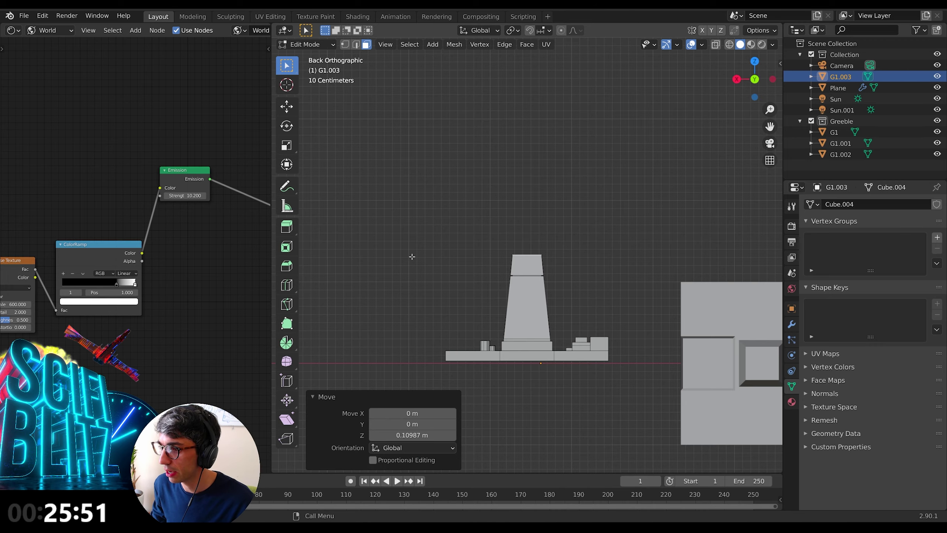
pyautogui.moveTo(412, 256); pyautogui.dragTo(671, 328, button='middle')
pyautogui.scroll(-3, 581, 348)
pyautogui.scroll(3, 566, 340)
pyautogui.scroll(3, 562, 332)
pyautogui.moveTo(562, 332); pyautogui.dragTo(559, 317, button='middle')
# Step: Snap the 3D cursor to the tower's selected top face
pyautogui.hotkey('shift', 'a')
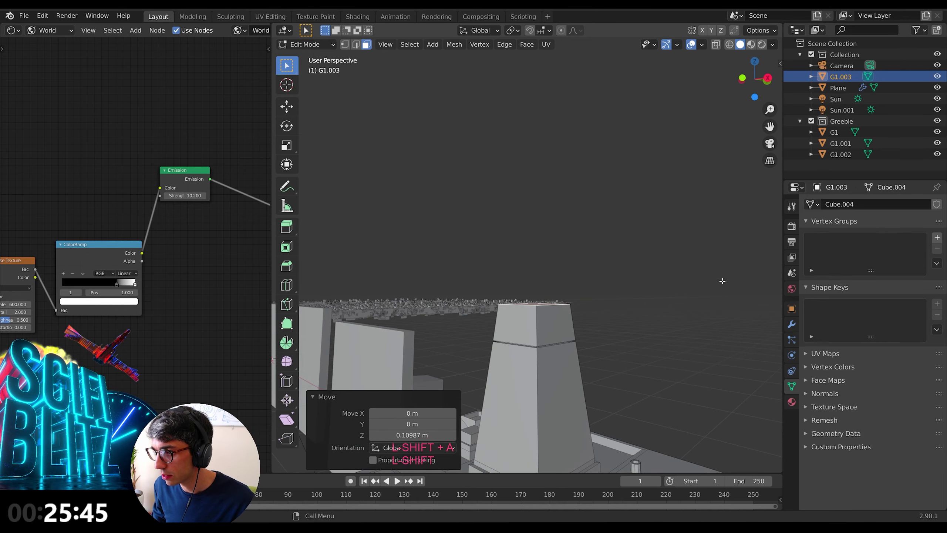
pyautogui.hotkey('shift', 'a')
pyautogui.hotkey('shift', 's')
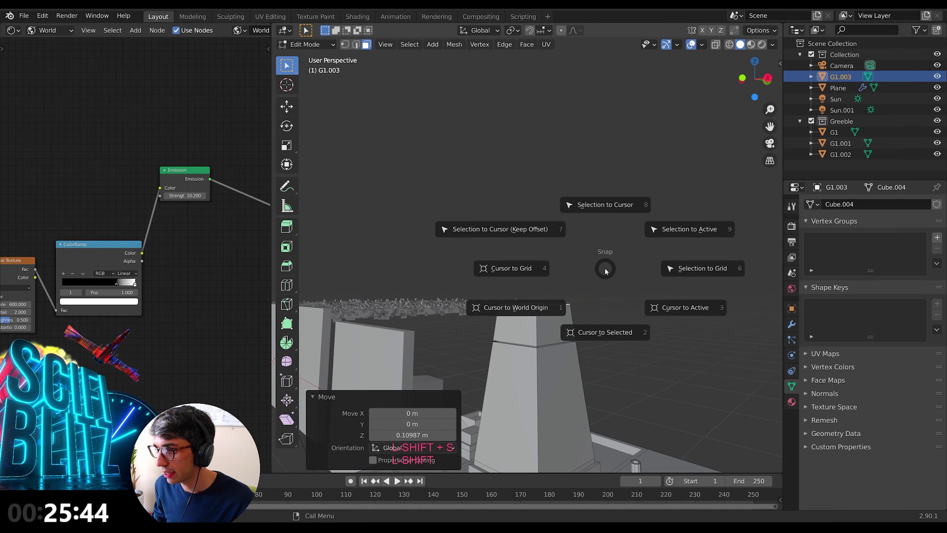
pyautogui.click(598, 337)
# Step: Snap the 3D cursor to the front face of the tower's upper block and add a cylinder mesh there
pyautogui.moveTo(537, 322); pyautogui.dragTo(551, 335, button='middle')
pyautogui.click(514, 320)
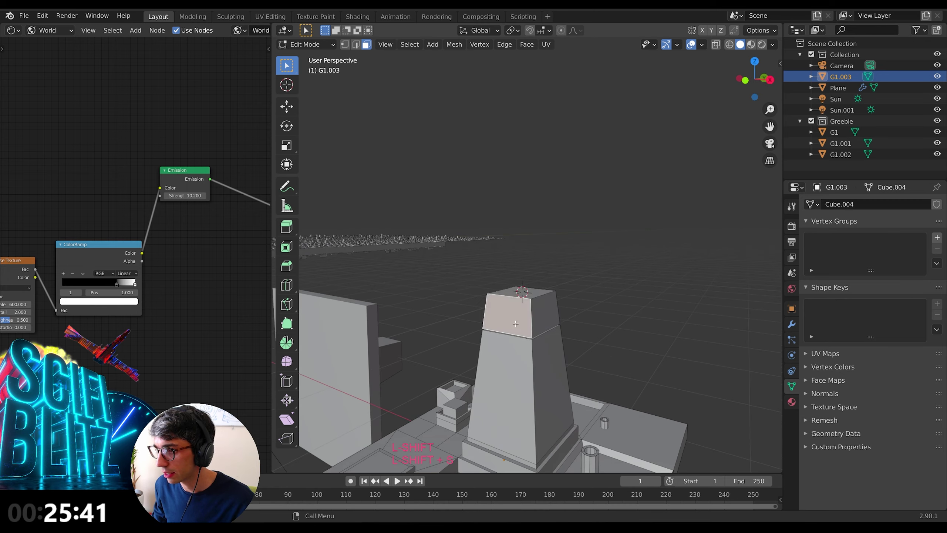
pyautogui.hotkey('shift', 's')
pyautogui.hotkey('shift', 'a')
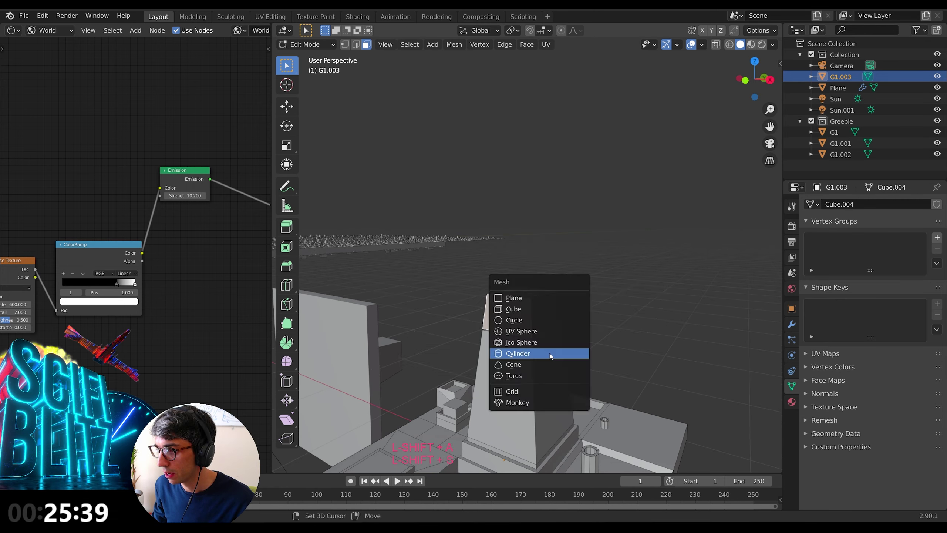
pyautogui.click(523, 354)
# Step: Scale the new cylinder to about 0.124 and rotate it 90° about the global X axis
pyautogui.press('s')
pyautogui.click(618, 332)
pyautogui.press('r')
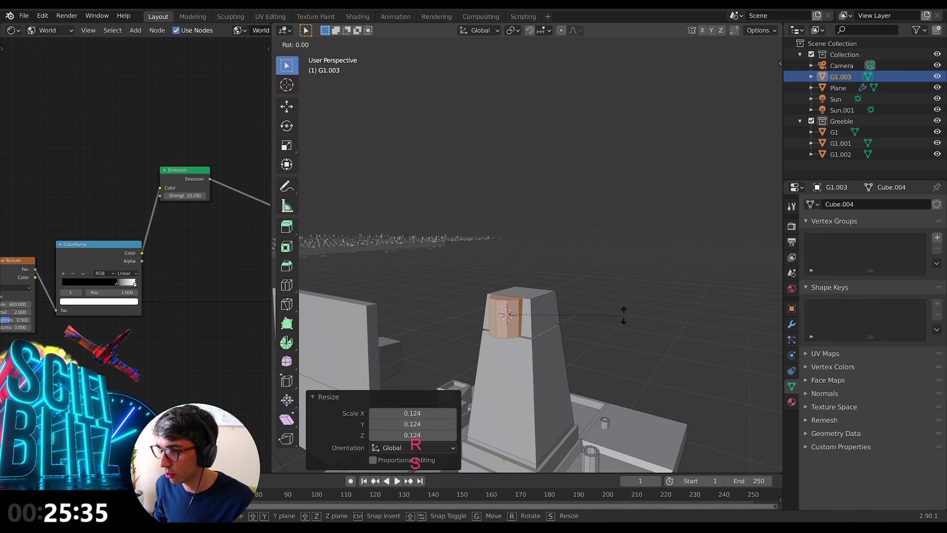
pyautogui.press('x')
pyautogui.press('KP_9')
pyautogui.press('KP_0')
pyautogui.press('Return')
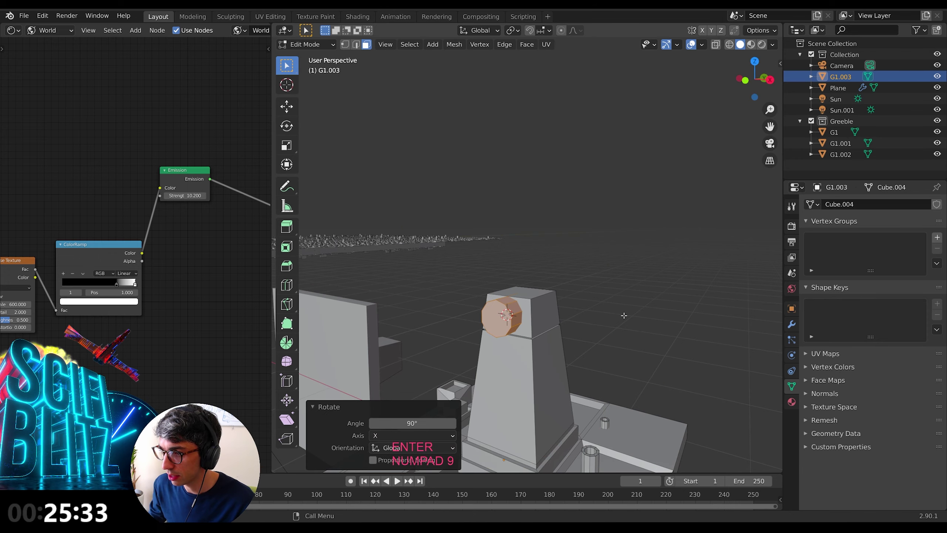
# Step: Shrink the cylinder further and shift it about -0.073 m along the global X axis on the tower's front face
pyautogui.press('s')
pyautogui.click(544, 322)
pyautogui.moveTo(565, 321); pyautogui.dragTo(619, 326, button='middle')
pyautogui.press('g')
pyautogui.press('x')
pyautogui.click(594, 335)
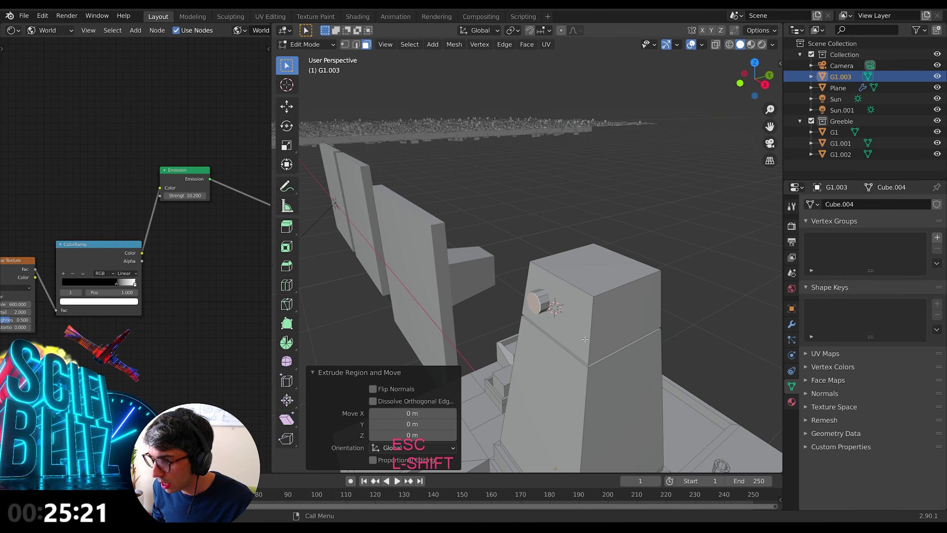
# Step: Scale down the cylinder's extruded front cap, then extrude it about 0.04 m outward along the negative global Y axis
pyautogui.press('s')
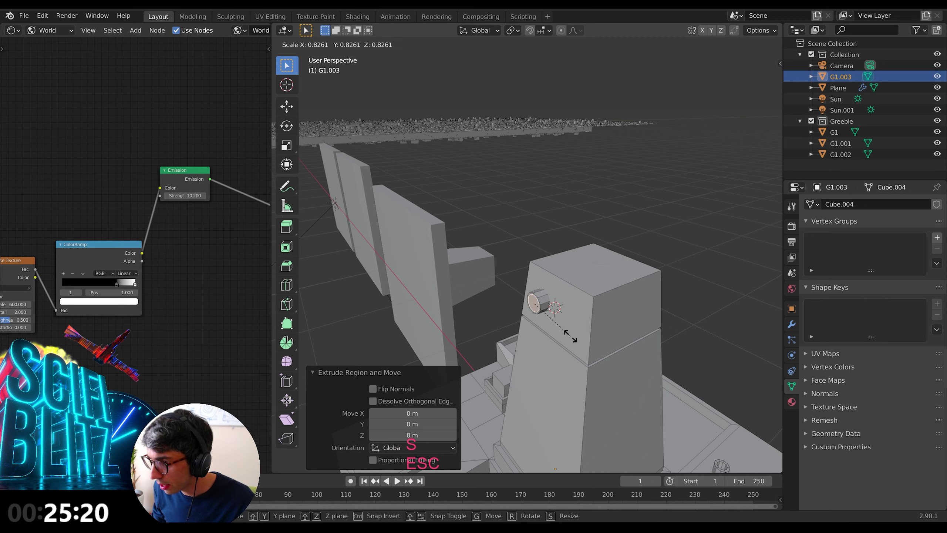
pyautogui.press('Escape')
pyautogui.press('g')
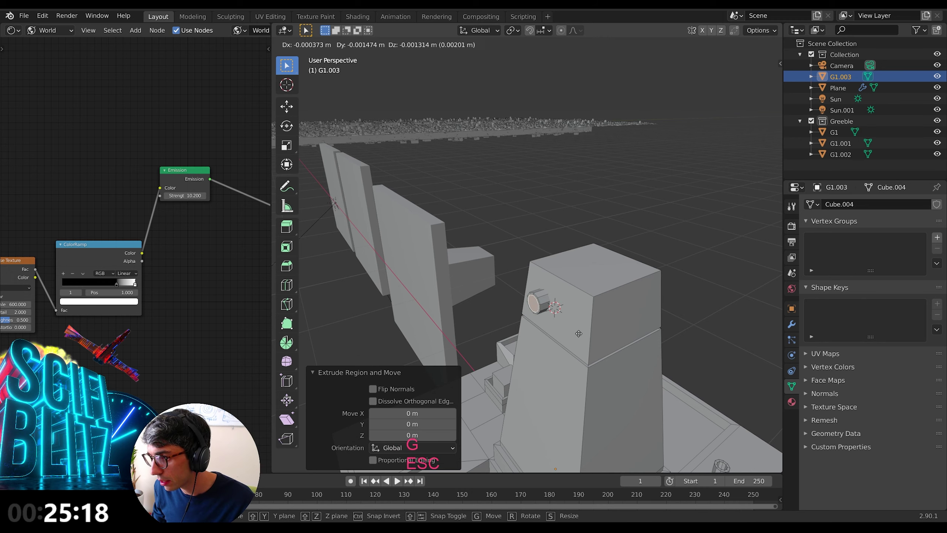
pyautogui.press('y')
pyautogui.click(573, 336)
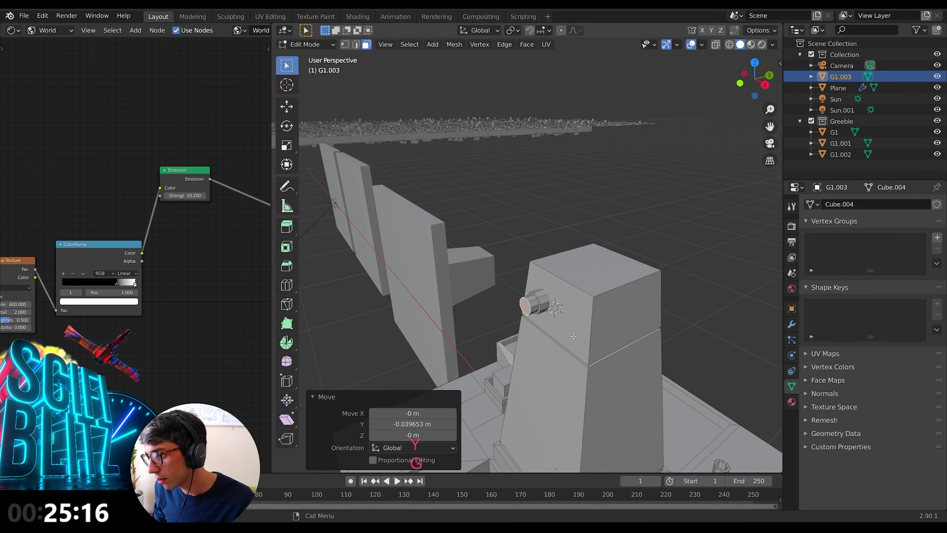
# Step: Extrude the barrel's front cap in place and scale it to about 0.849
pyautogui.press('e')
pyautogui.press('Escape')
pyautogui.press('s')
pyautogui.click(564, 335)
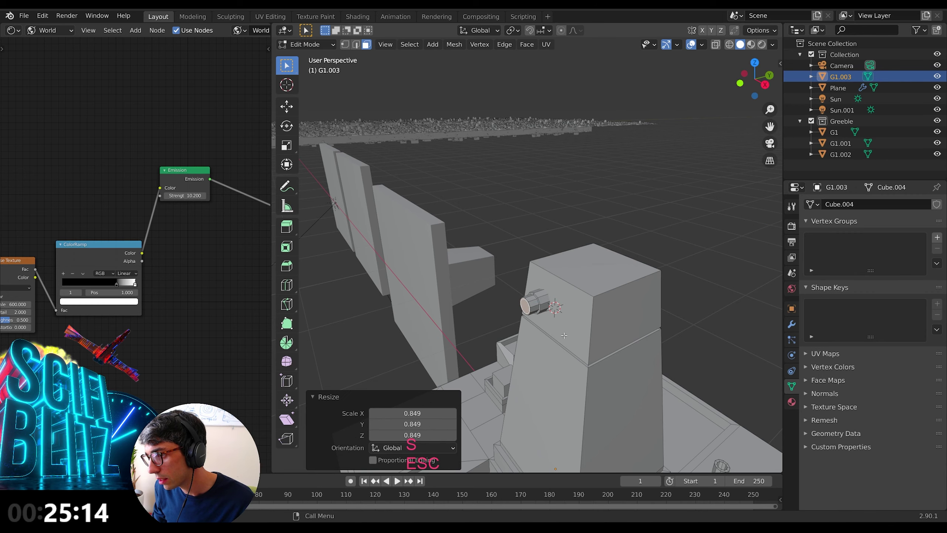
# Step: Extrude further stepped segments to lengthen the gun barrel, and recess the muzzle face along the global Y axis
pyautogui.press('e')
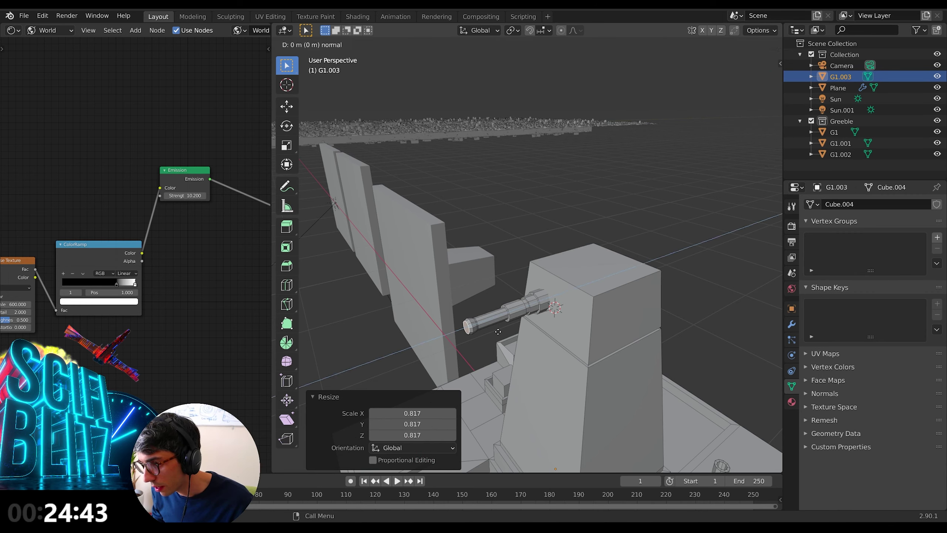
pyautogui.press('e')
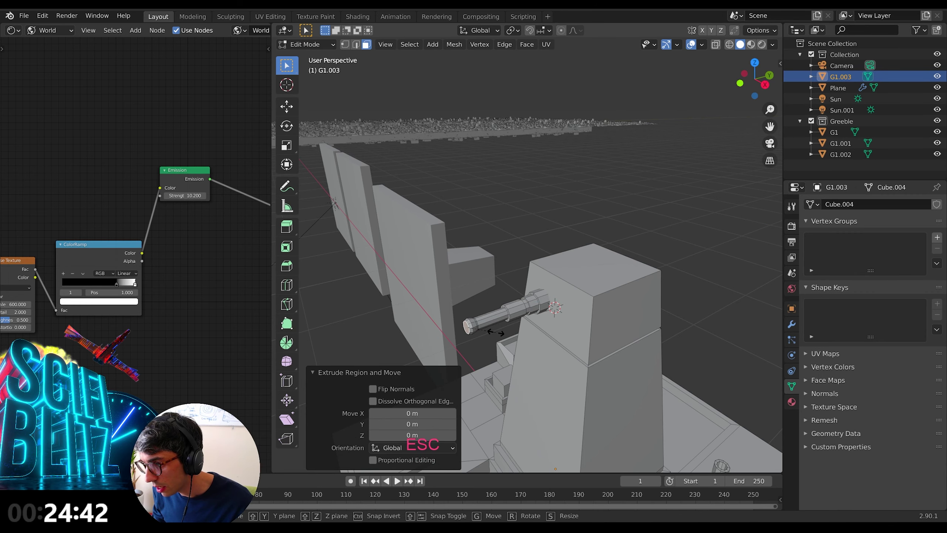
pyautogui.press('s')
pyautogui.click(492, 332)
pyautogui.press('e')
pyautogui.press('Escape')
pyautogui.press('g')
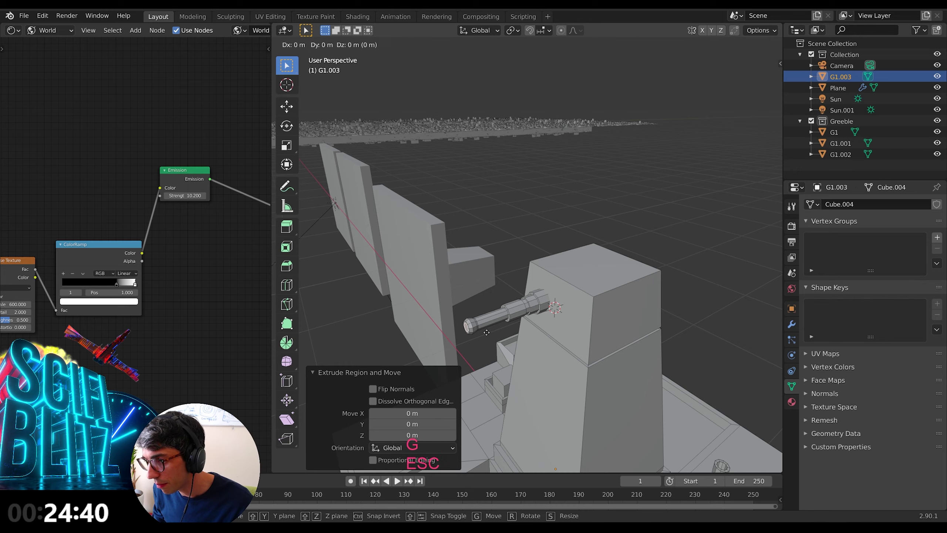
pyautogui.press('y')
pyautogui.click(515, 321)
# Step: Add five evenly spaced loop cuts around the barrel's long front segment
pyautogui.moveTo(515, 321); pyautogui.dragTo(593, 334, button='middle')
pyautogui.press('Tab')
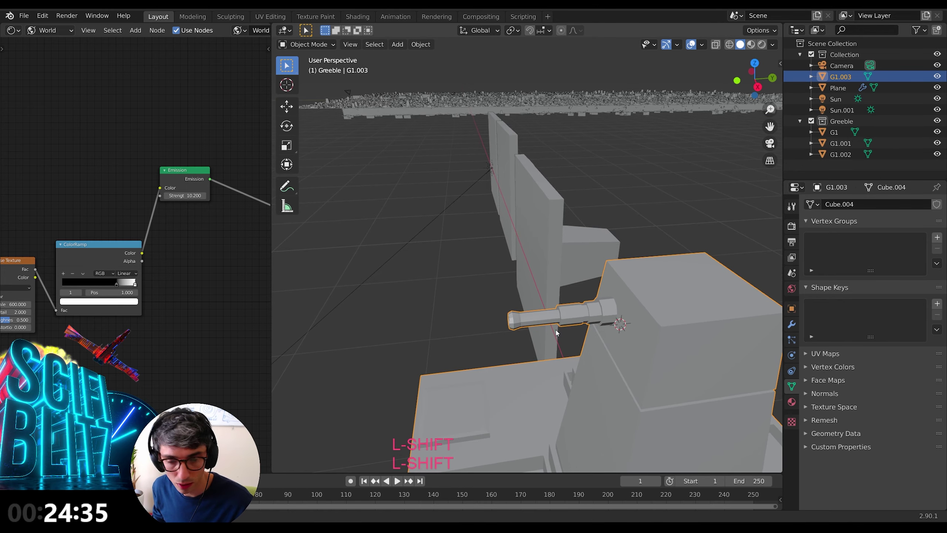
pyautogui.press('Tab')
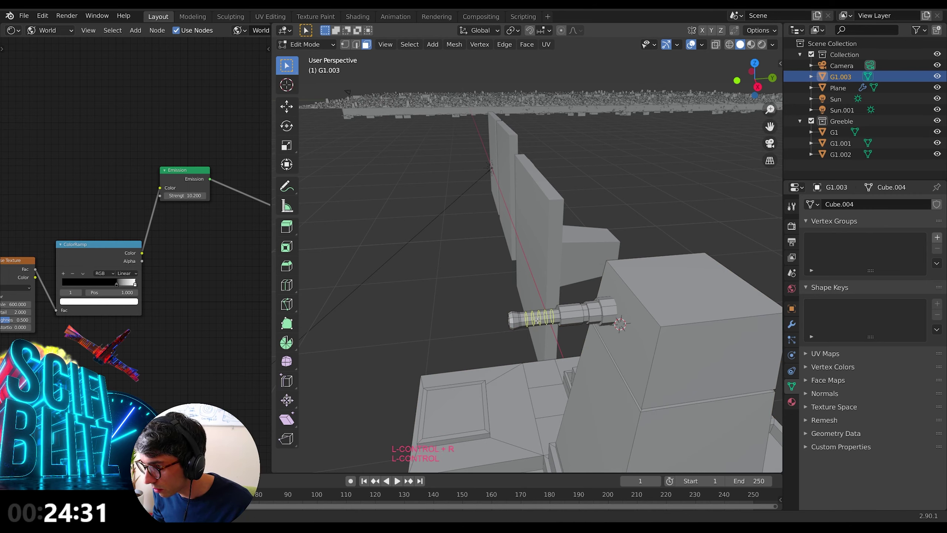
pyautogui.click(538, 322)
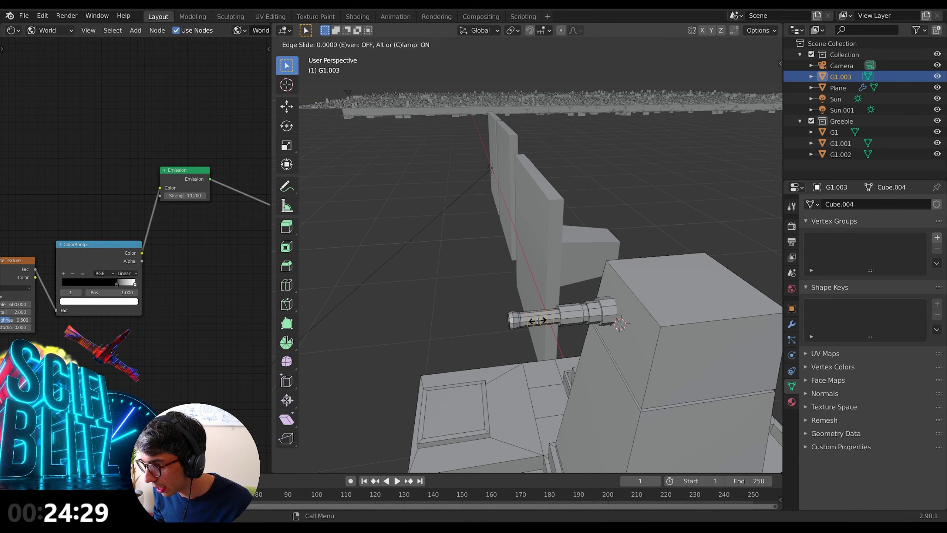
pyautogui.press('Escape')
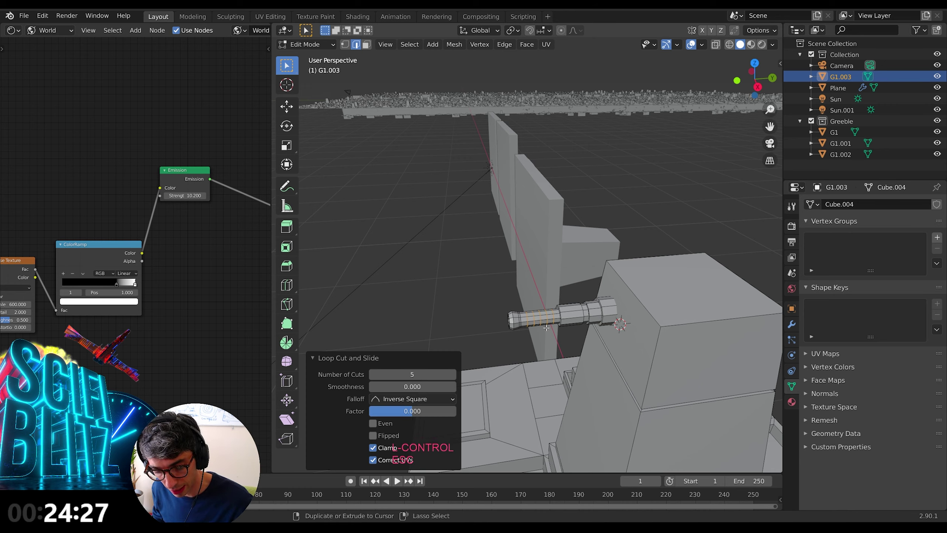
# Step: Bevel the barrel's new edge loops with a width of about 0.00255 m and one segment
pyautogui.hotkey('ctrl', 'b')
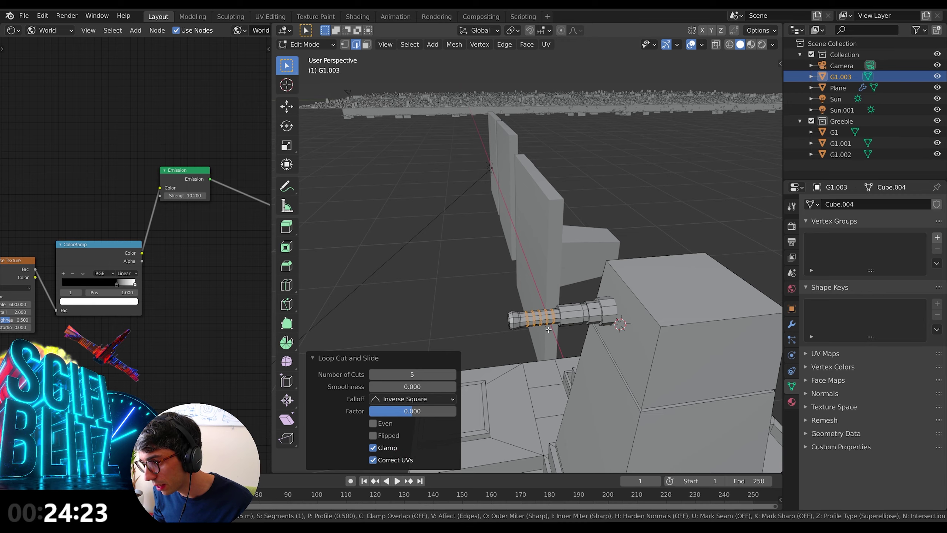
pyautogui.click(548, 329)
pyautogui.scroll(3, 559, 324)
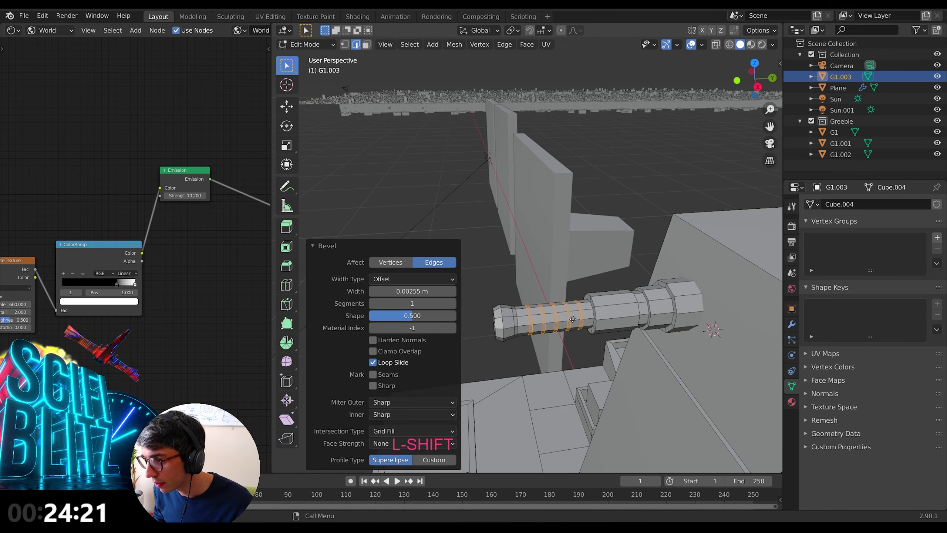
# Step: Extrude the beveled barrel bands in place and scale them up about individual origins by about 1.17 to form raised rings
pyautogui.press('e')
pyautogui.press('Escape')
pyautogui.press('s')
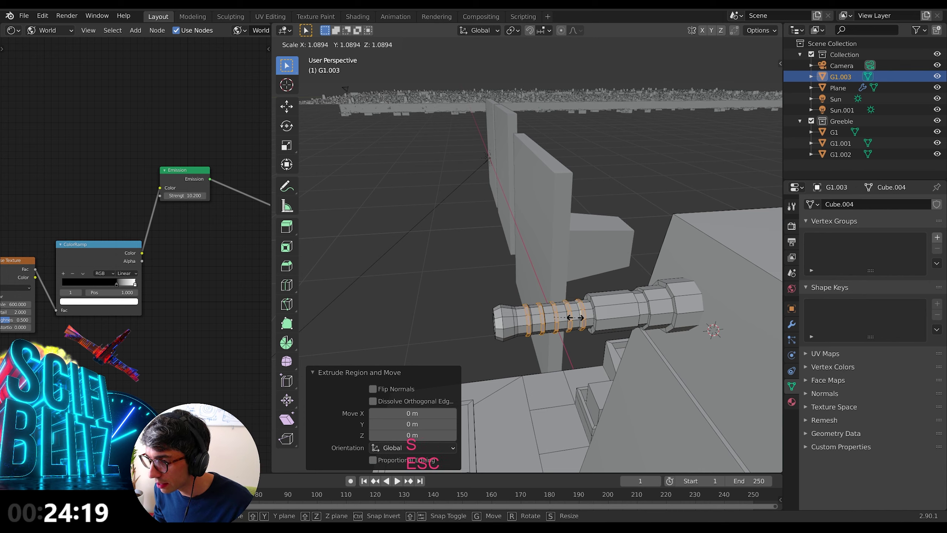
pyautogui.press('Escape')
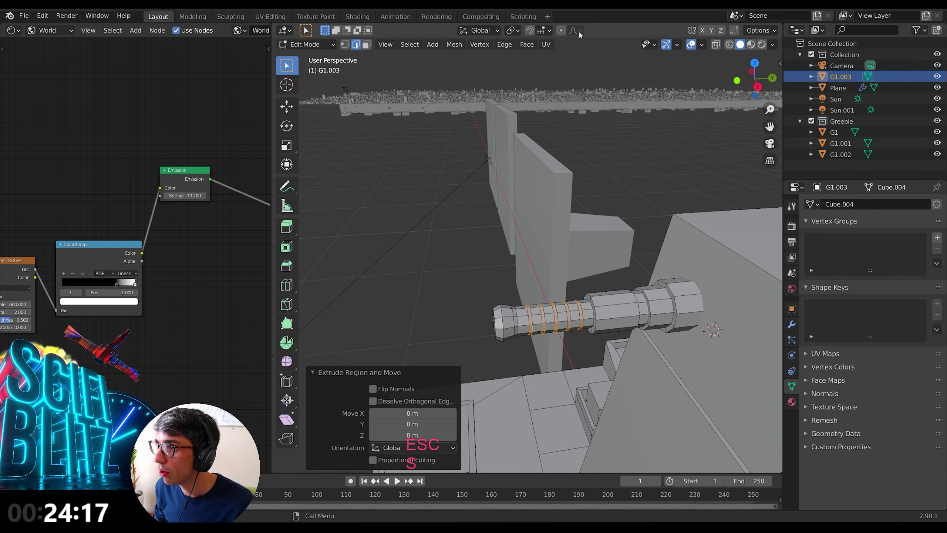
pyautogui.click(513, 31)
pyautogui.click(557, 66)
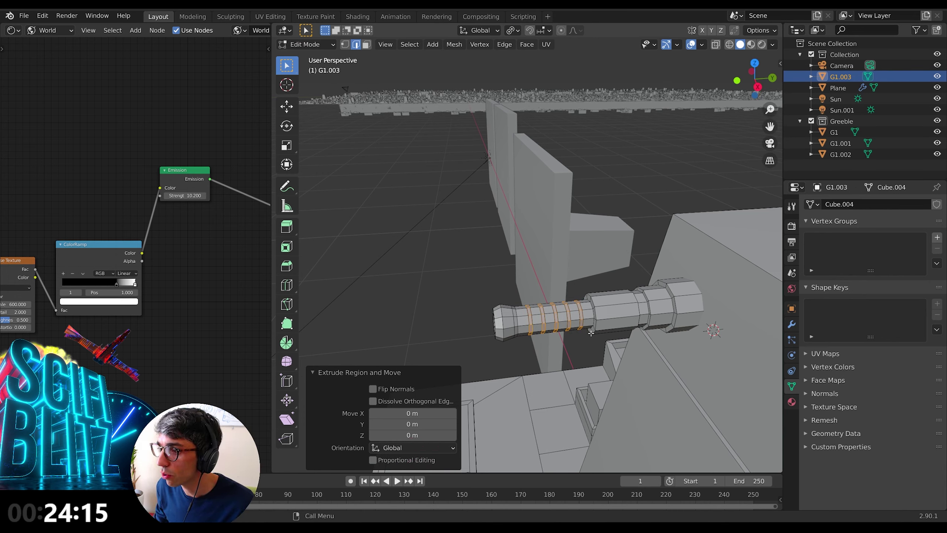
pyautogui.press('s')
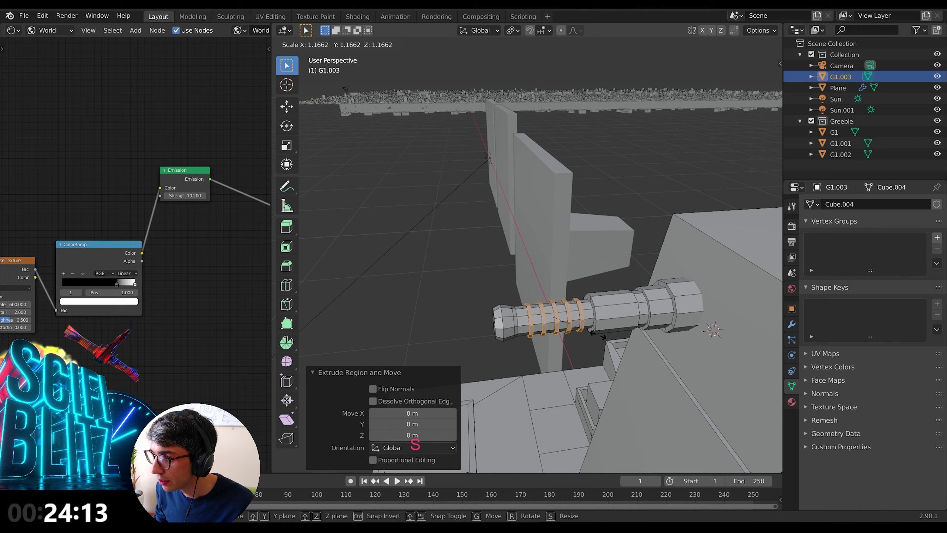
pyautogui.click(598, 335)
# Step: Add four evenly spaced vertical loop cuts across the tower's front and top faces
pyautogui.press('Tab')
pyautogui.moveTo(590, 346); pyautogui.dragTo(632, 348, button='middle')
pyautogui.press('Tab')
pyautogui.scroll(-3, 613, 347)
pyautogui.press('Tab')
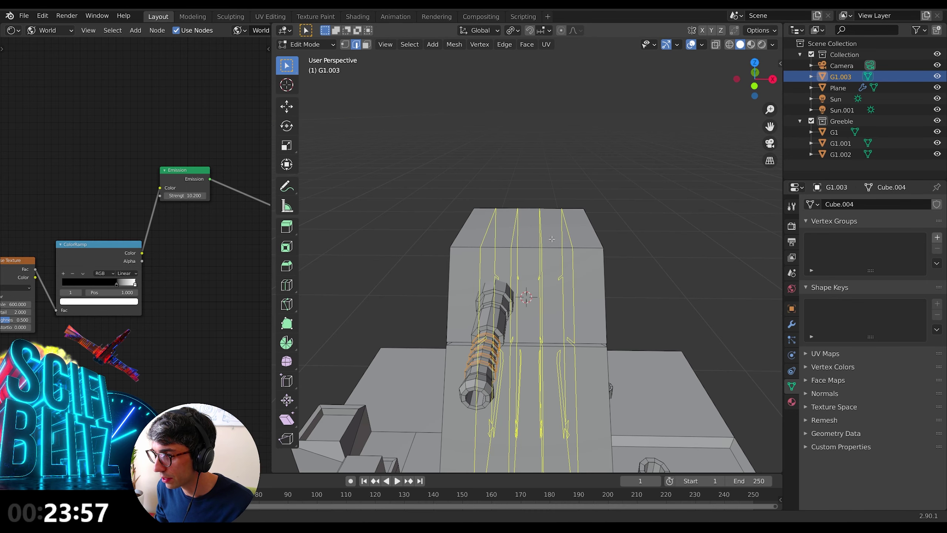
pyautogui.click(552, 240)
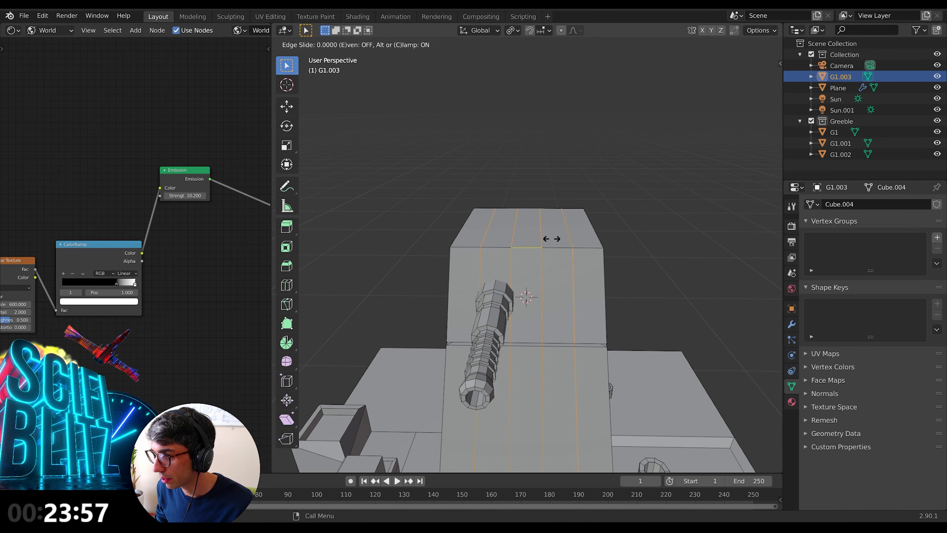
pyautogui.press('Escape')
# Step: Extrude the two inner strips on the upper block's top and front in place and scale them to about 0.949
pyautogui.click(367, 44)
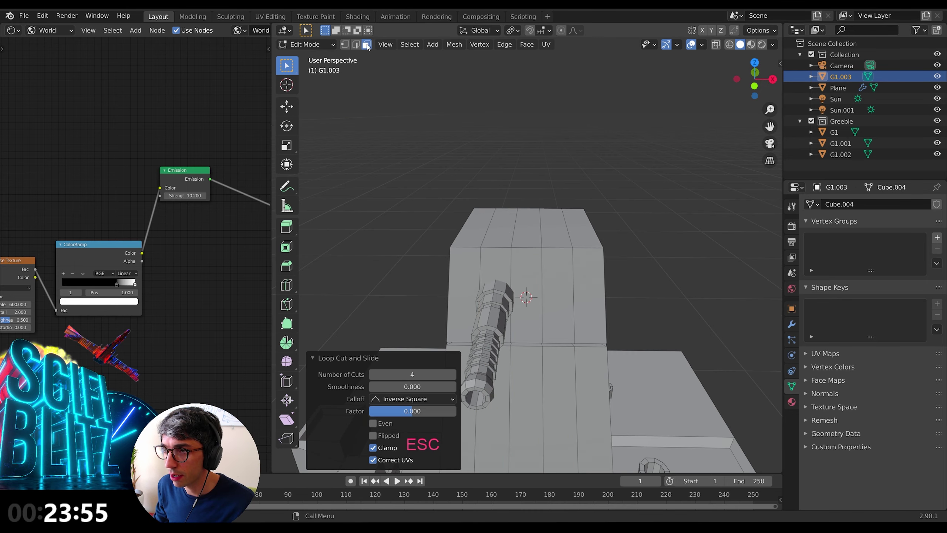
pyautogui.click(565, 243)
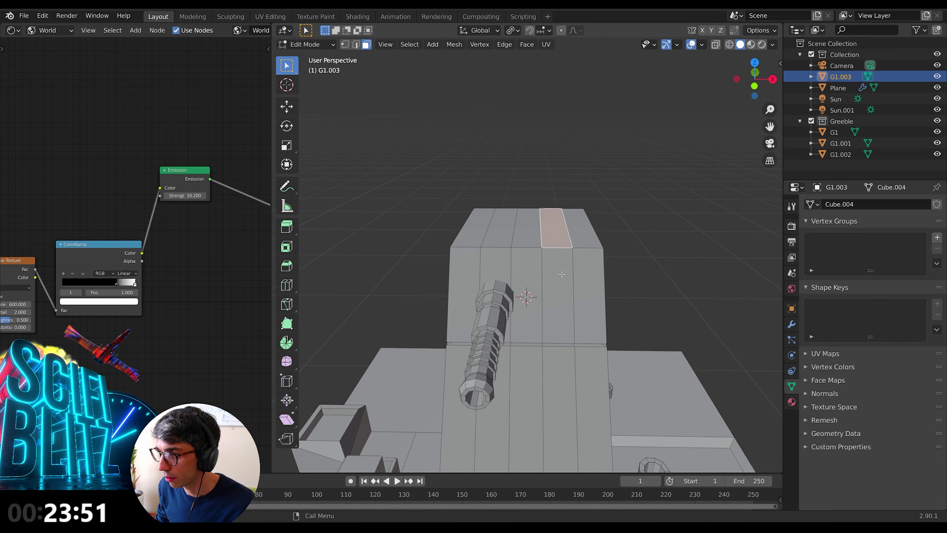
pyautogui.keyDown('shift'); pyautogui.click(562, 274); pyautogui.keyUp('shift')
pyautogui.keyDown('shift'); pyautogui.click(498, 240); pyautogui.keyUp('shift')
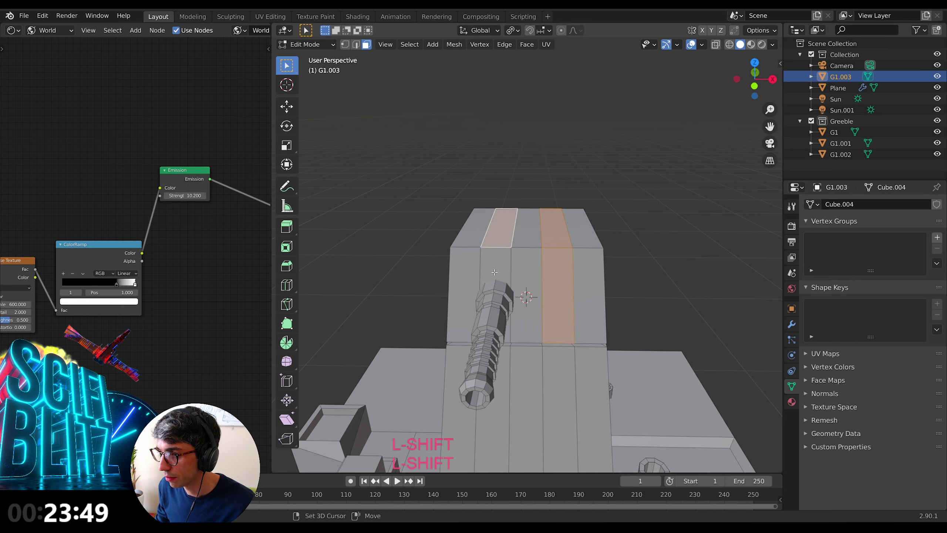
pyautogui.keyDown('shift'); pyautogui.click(495, 268); pyautogui.keyUp('shift')
pyautogui.press('e')
pyautogui.rightClick(673, 297)
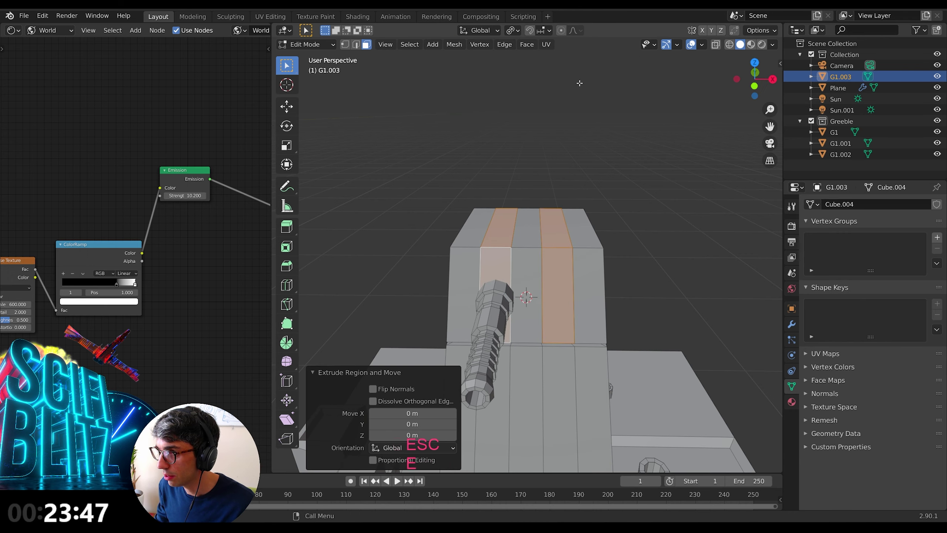
pyautogui.press('s')
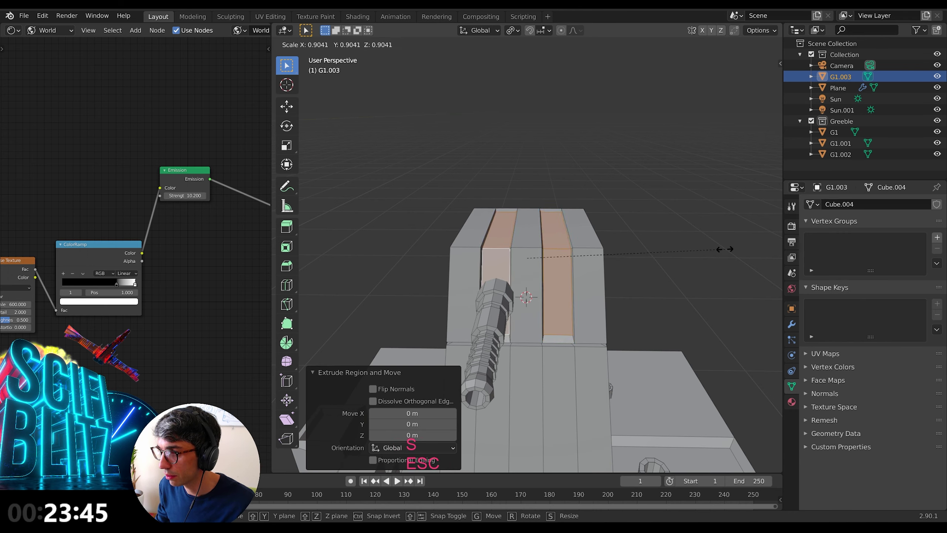
pyautogui.click(734, 246)
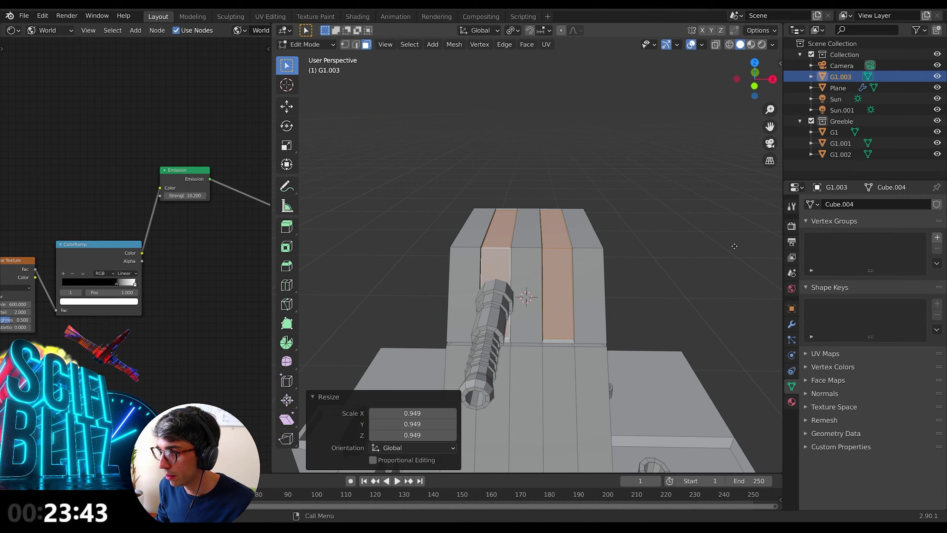
# Step: Extrude the two strips again, scale them to about 0.649, and lower them about 0.061 m along global Z
pyautogui.press('e')
pyautogui.press('Escape')
pyautogui.press('s')
pyautogui.click(662, 257)
pyautogui.press('g')
pyautogui.press('z')
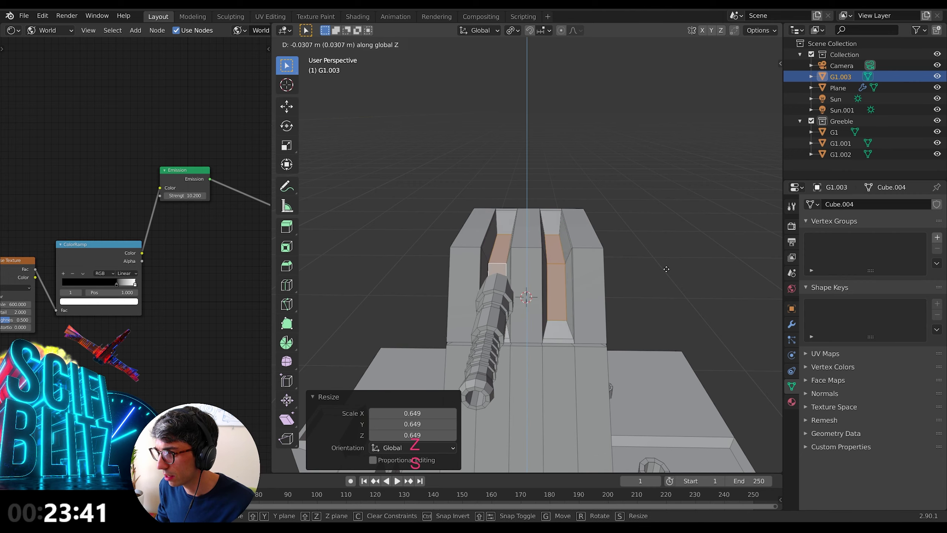
pyautogui.click(683, 272)
# Step: Flatten the recessed strip faces to 0 along global Z and lower them deeper into the tower's slots
pyautogui.press('z')
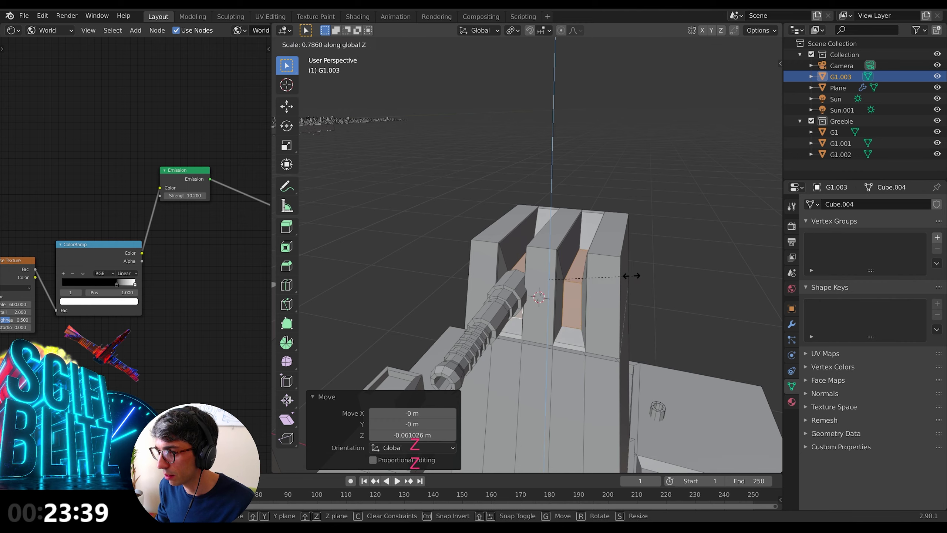
pyautogui.press('Return')
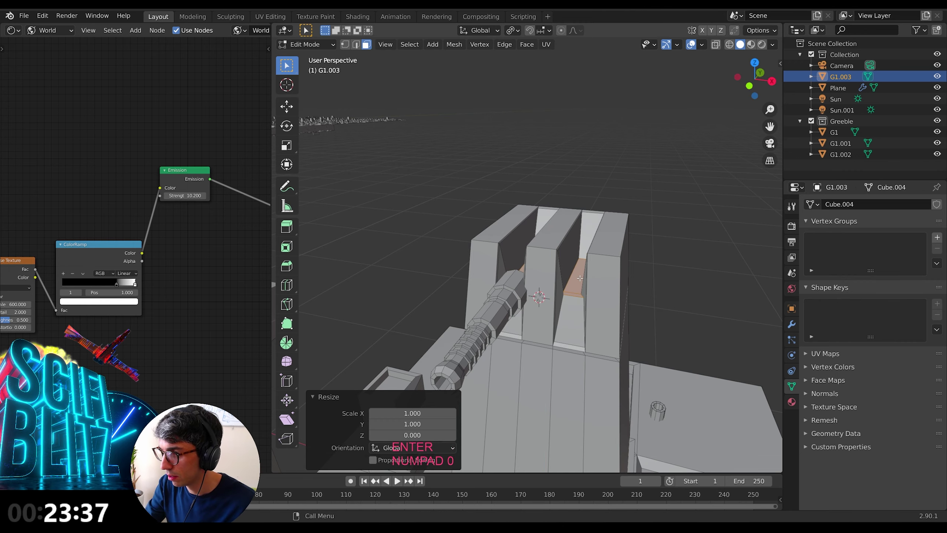
pyautogui.moveTo(586, 285); pyautogui.dragTo(600, 303, button='middle')
pyautogui.press('g')
pyautogui.press('z')
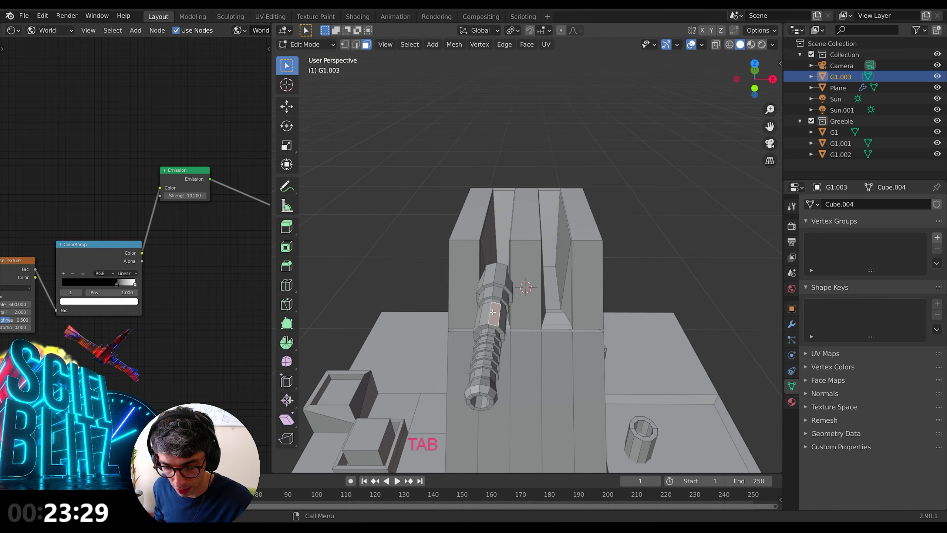
# Step: Duplicate the whole gun barrel and move the copy along global X in front of the tower's other slot
pyautogui.press('l')
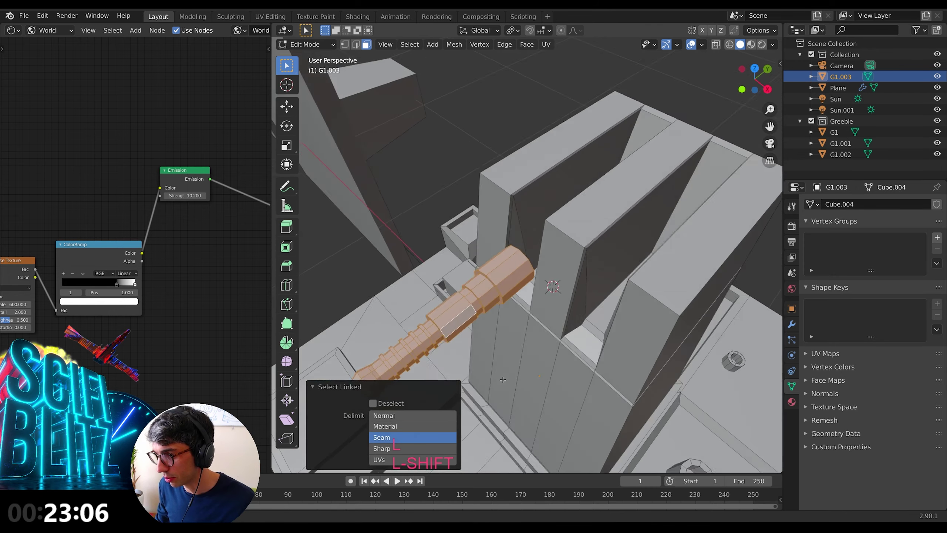
pyautogui.moveTo(503, 380); pyautogui.dragTo(556, 318, button='middle')
pyautogui.hotkey('shift', 'd')
pyautogui.press('Escape')
pyautogui.press('g')
pyautogui.press('y')
pyautogui.rightClick(554, 308)
pyautogui.press('g')
pyautogui.press('x')
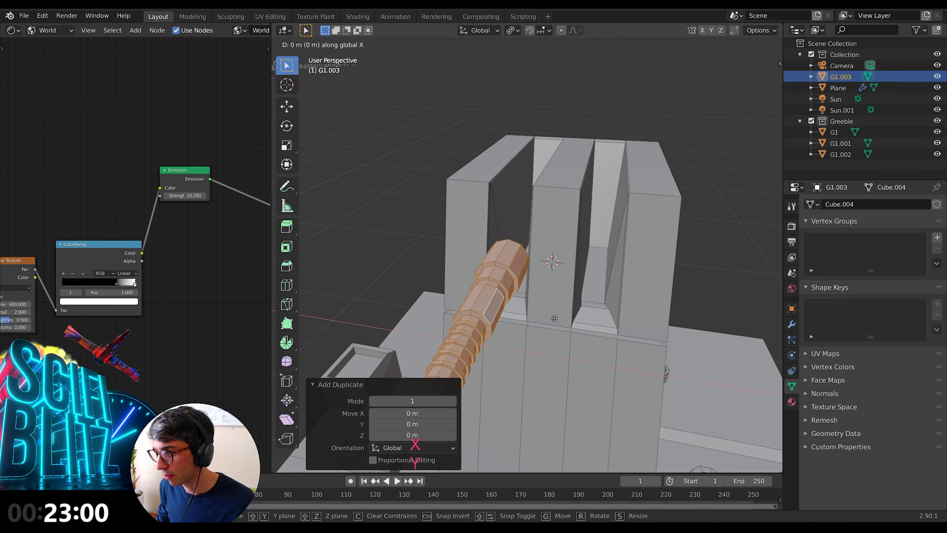
pyautogui.click(635, 323)
pyautogui.moveTo(635, 323); pyautogui.dragTo(622, 345, button='middle')
pyautogui.press('Tab')
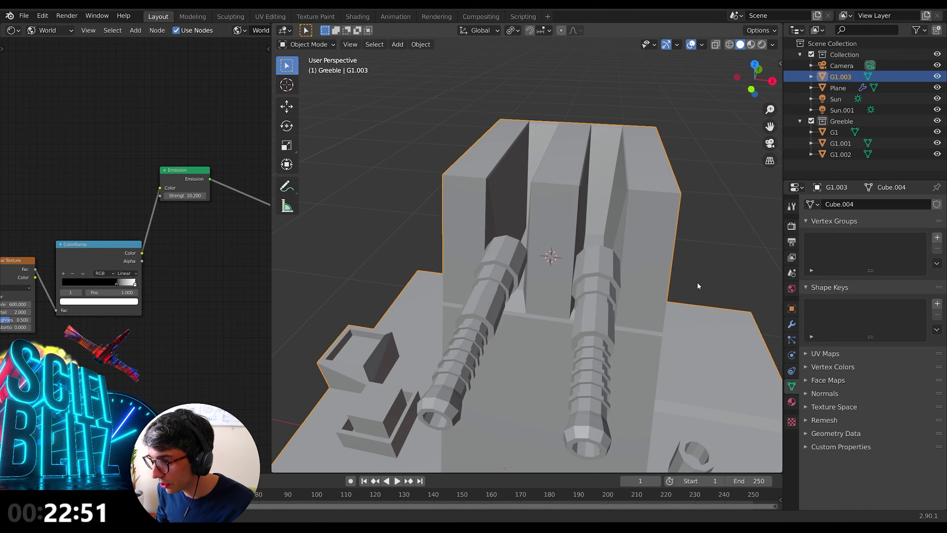
# Step: Add a cube to the tower mesh at the 3D cursor and scale it down to about 0.1
pyautogui.moveTo(697, 281); pyautogui.dragTo(556, 210, button='middle')
pyautogui.hotkey('shift', 'a')
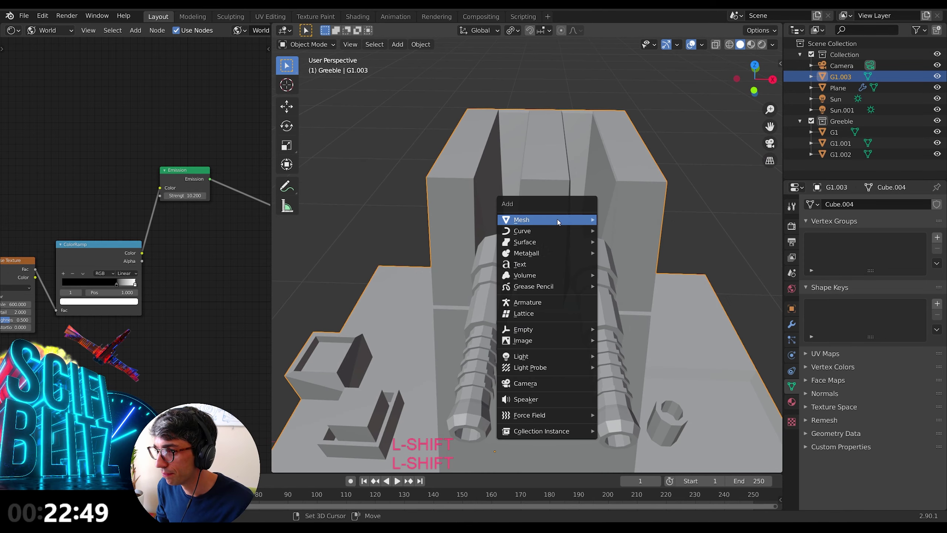
pyautogui.press('Escape')
pyautogui.press('Tab')
pyautogui.hotkey('shift', 'a')
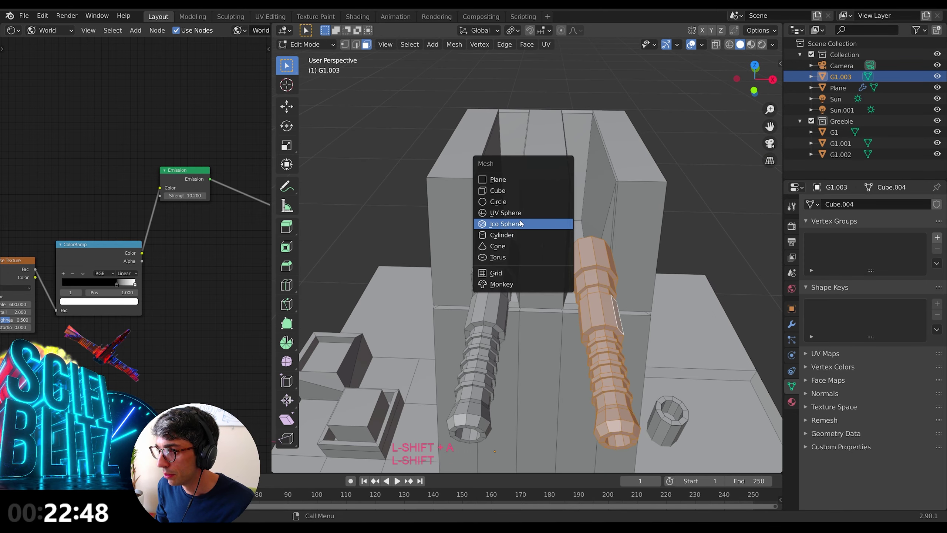
pyautogui.click(512, 189)
pyautogui.press('s')
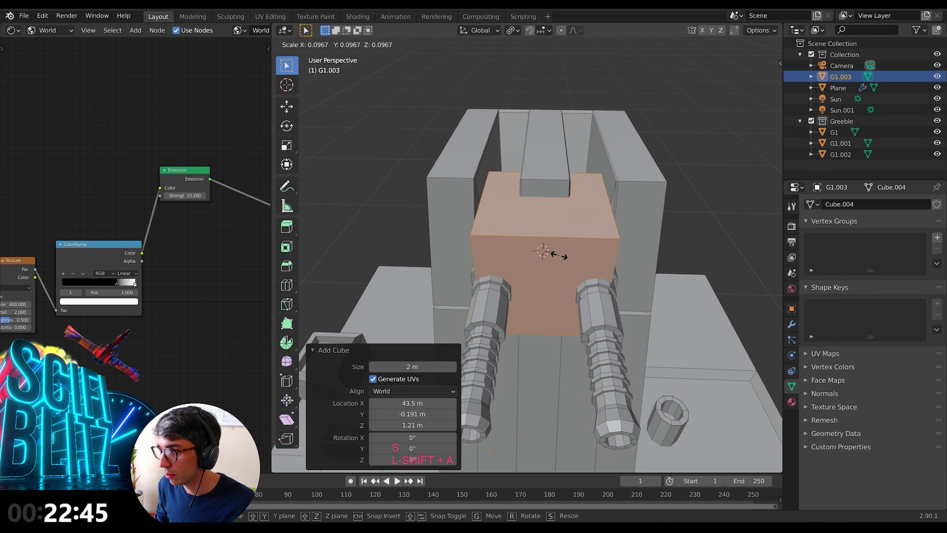
pyautogui.click(555, 255)
# Step: Shift the cube along global X so it sits centred behind the two gun barrels
pyautogui.press('g')
pyautogui.press('x')
pyautogui.click(541, 257)
pyautogui.moveTo(541, 258)
pyautogui.mouseDown(button='middle')
pyautogui.moveTo(513, 273)
pyautogui.moveTo(552, 261)
pyautogui.mouseUp(button='middle')
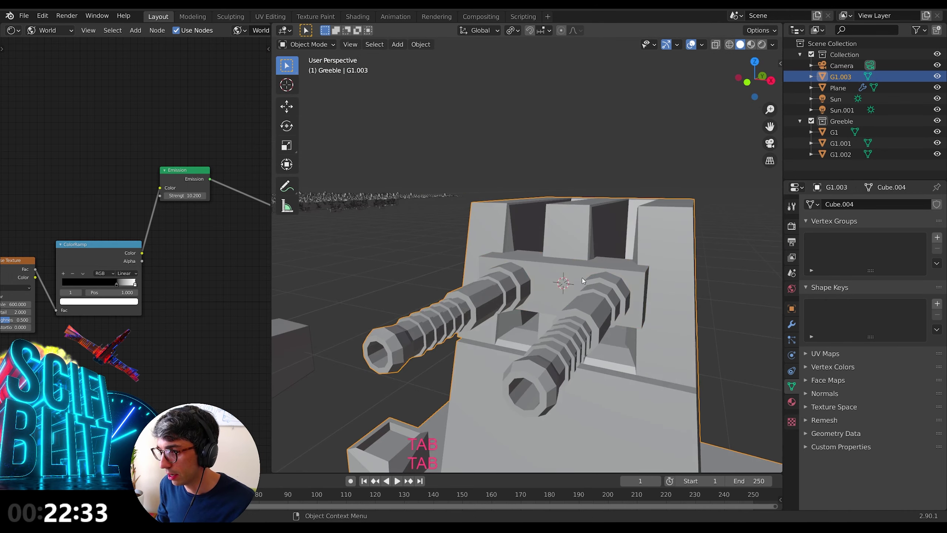
pyautogui.press('Tab')
pyautogui.press('Tab')
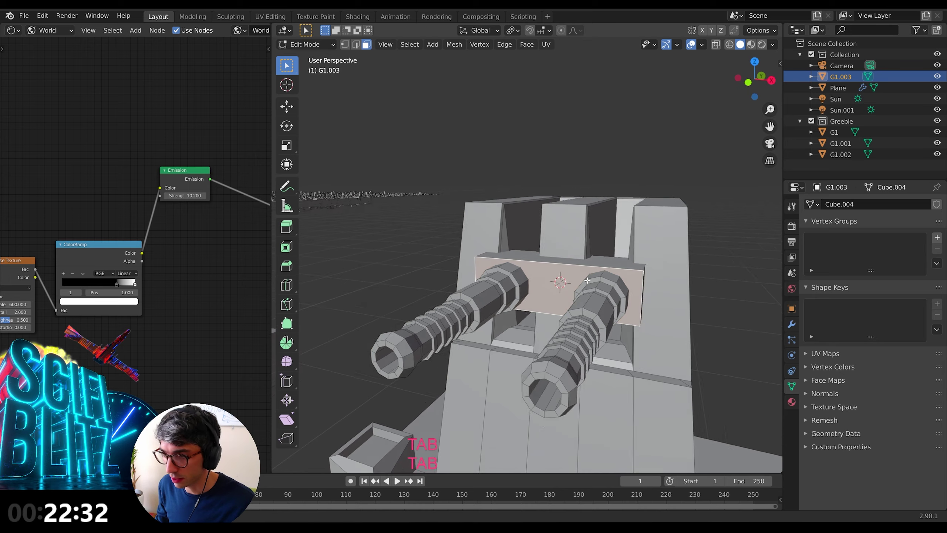
# Step: Extrude the mounting block's front face in place, scale it to about 0.8, then extrude and move it again
pyautogui.moveTo(587, 279); pyautogui.dragTo(585, 276, button='middle')
pyautogui.press('e')
pyautogui.press('Escape')
pyautogui.press('s')
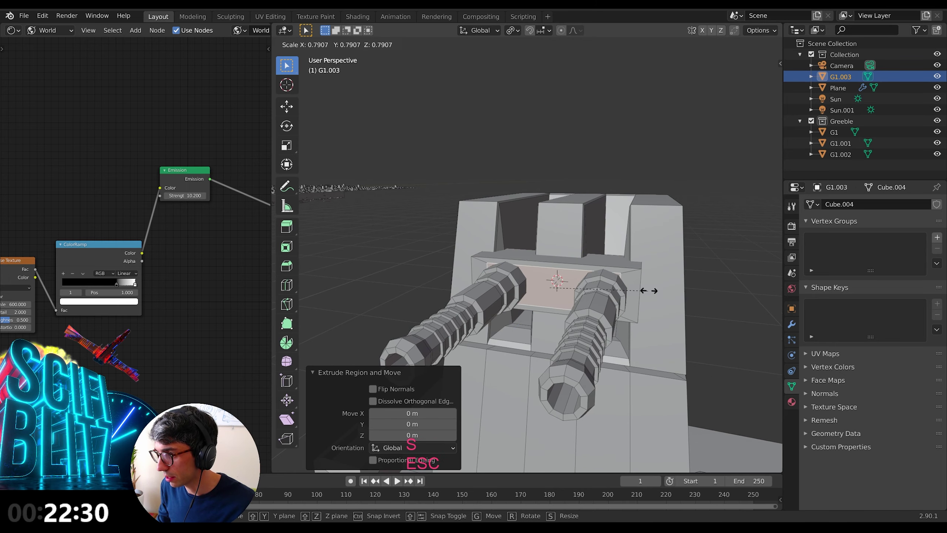
pyautogui.click(662, 283)
pyautogui.moveTo(661, 283); pyautogui.dragTo(592, 308, button='middle')
pyautogui.press('e')
pyautogui.press('Escape')
pyautogui.press('g')
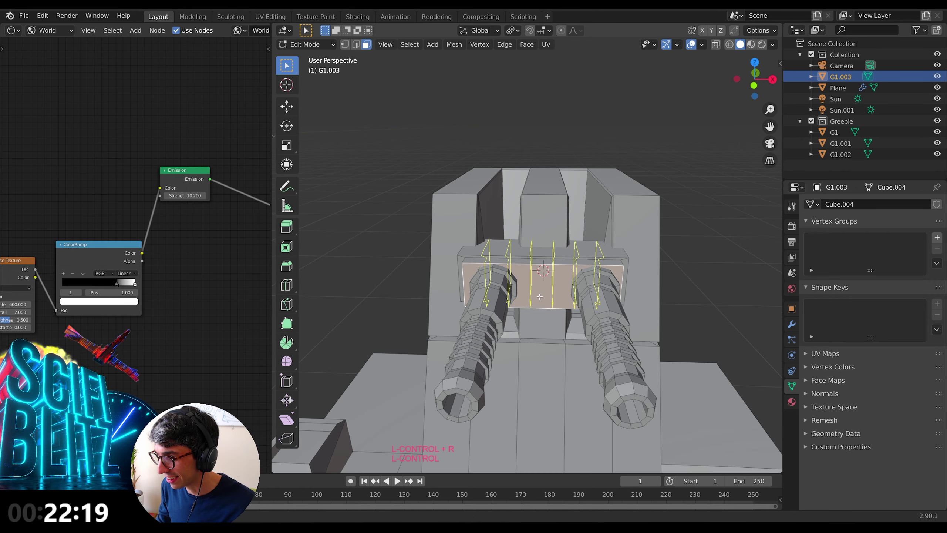
# Step: Add six evenly spaced vertical loop cuts across the mounting block and bevel them into narrow strips
pyautogui.click(539, 296)
pyautogui.rightClick(539, 297)
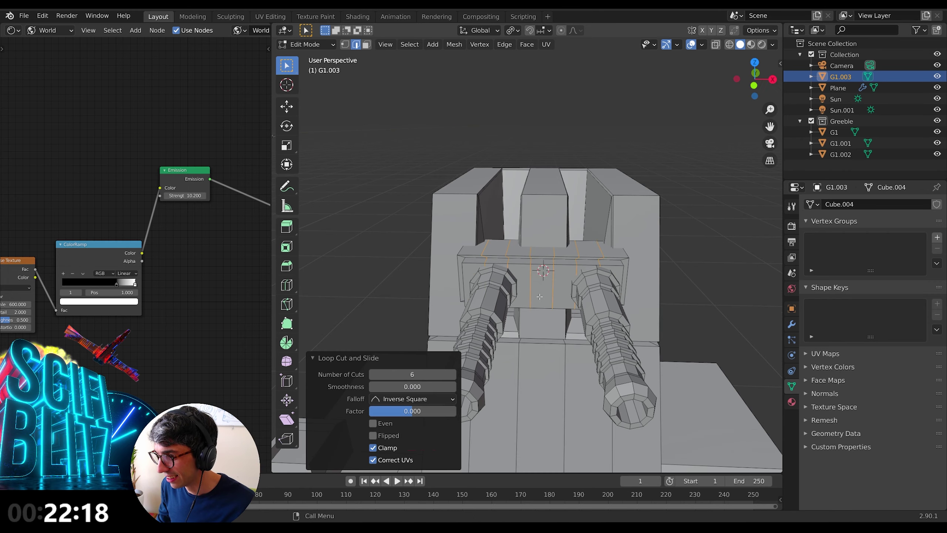
pyautogui.hotkey('ctrl', 'b')
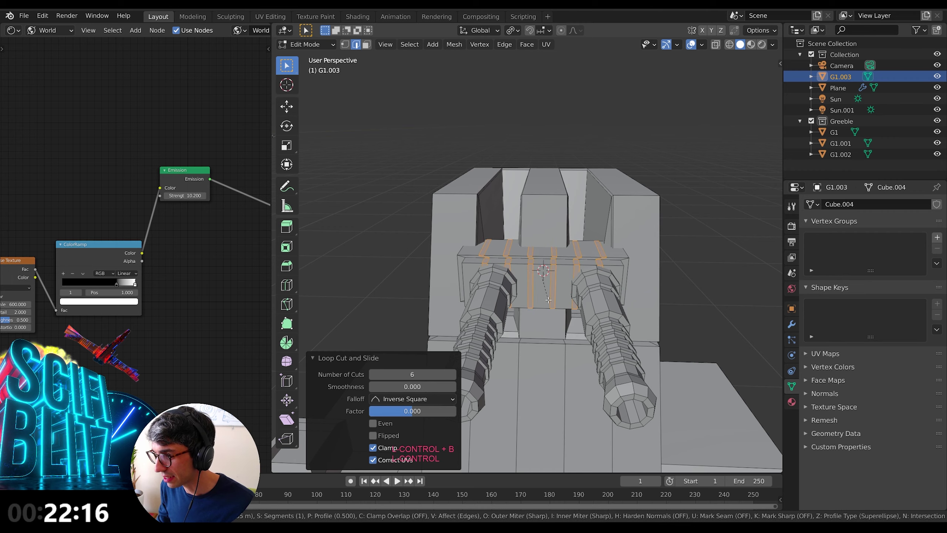
pyautogui.click(570, 304)
# Step: Extrude the block's narrow strips in place and scale them up slightly to about 1.01 as raised ribs
pyautogui.press('e')
pyautogui.press('Escape')
pyautogui.press('s')
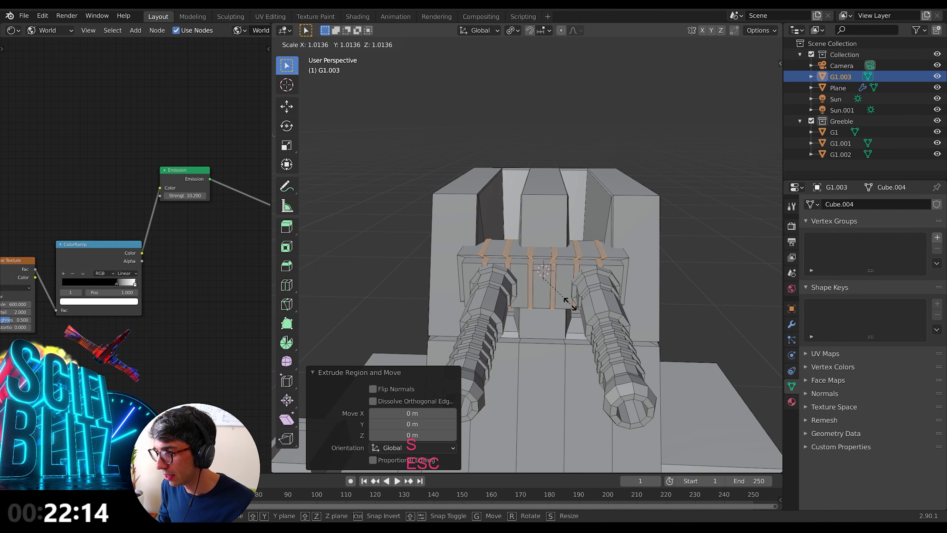
pyautogui.click(573, 304)
pyautogui.press('Tab')
# Step: Snap the 3D cursor to the vertex at the tower's top rear corner
pyautogui.moveTo(668, 304); pyautogui.dragTo(596, 315, button='middle')
pyautogui.scroll(-1, 615, 318)
pyautogui.scroll(-3, 601, 327)
pyautogui.keyDown('shift'); pyautogui.moveTo(596, 315); pyautogui.dragTo(603, 316, button='middle'); pyautogui.keyUp('shift')
pyautogui.scroll(8, 603, 317)
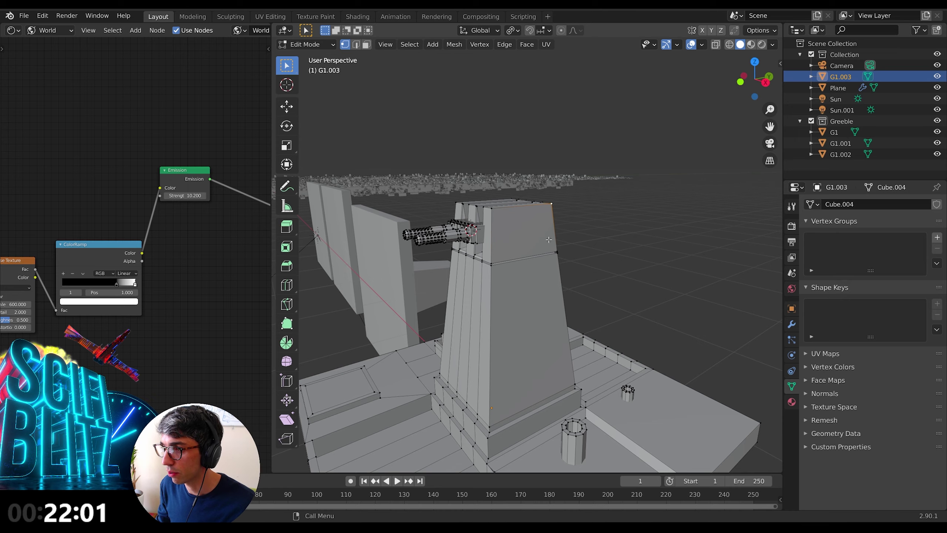
pyautogui.moveTo(549, 239); pyautogui.dragTo(538, 243, button='middle')
pyautogui.hotkey('shift', 'a')
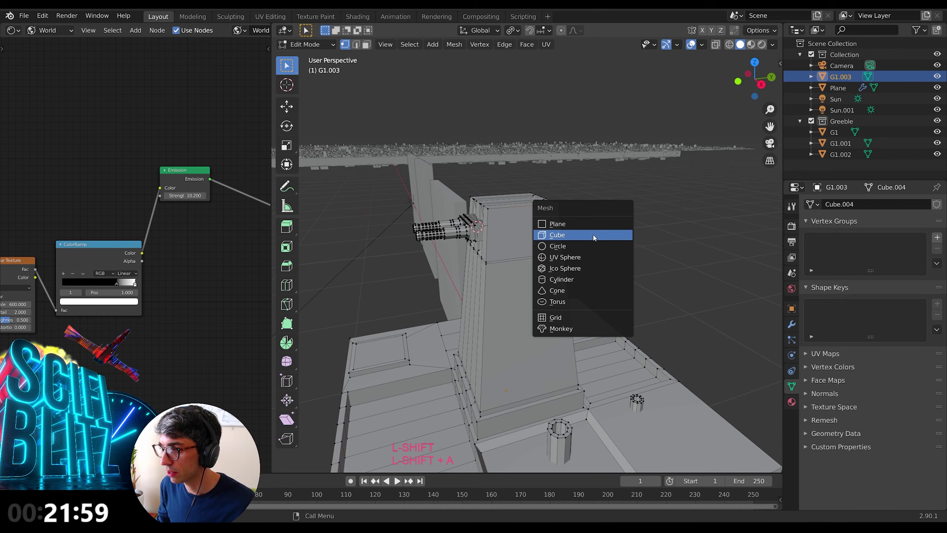
pyautogui.press('Escape')
pyautogui.hotkey('shift', 's')
pyautogui.click(586, 270)
# Step: Add a Bezier curve as a separate object at the 3D cursor and flatten its points to 0 along global Y
pyautogui.hotkey('shift', 'a')
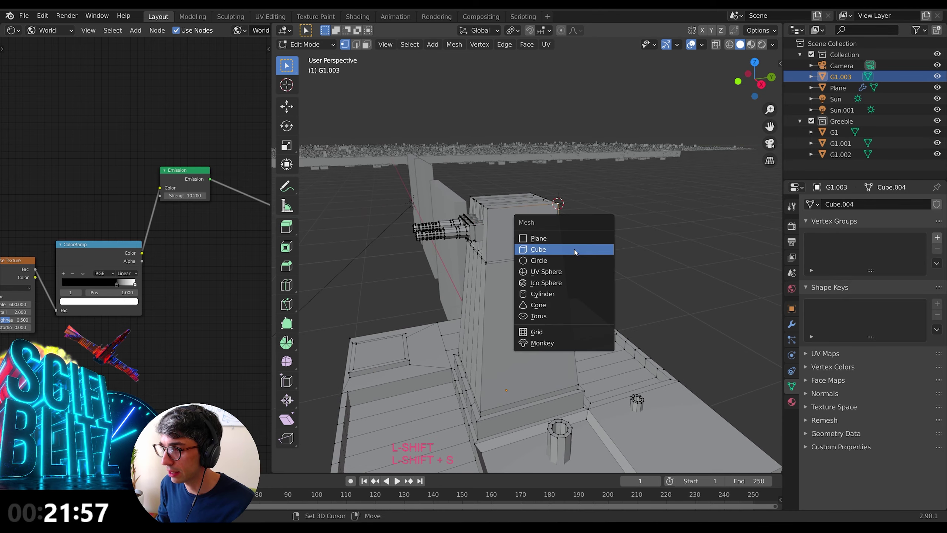
pyautogui.press('Tab')
pyautogui.hotkey('shift', 'a')
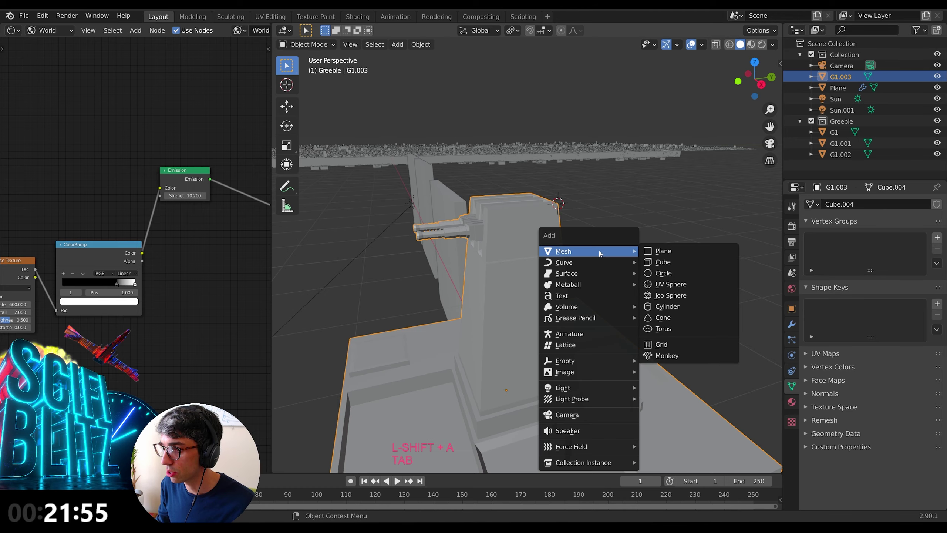
pyautogui.moveTo(591, 263)
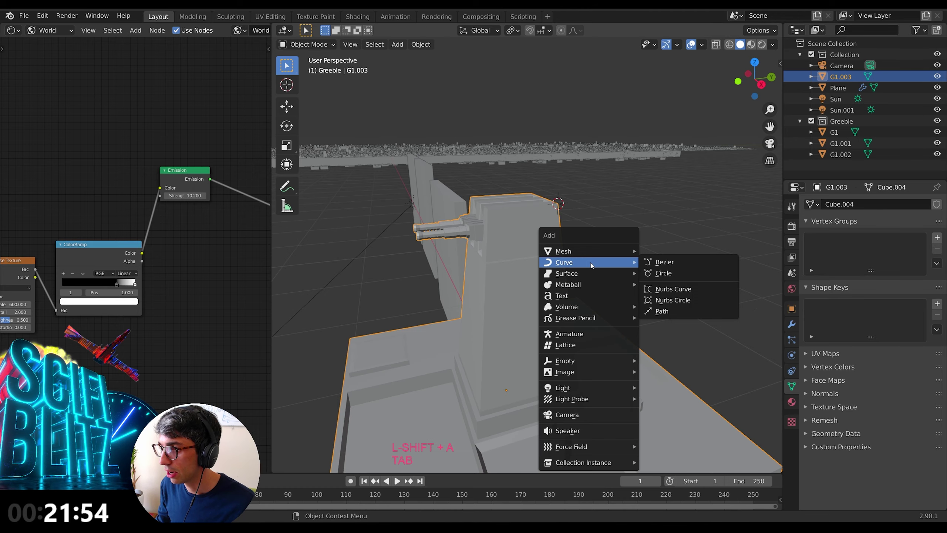
pyautogui.click(684, 265)
pyautogui.press('Tab')
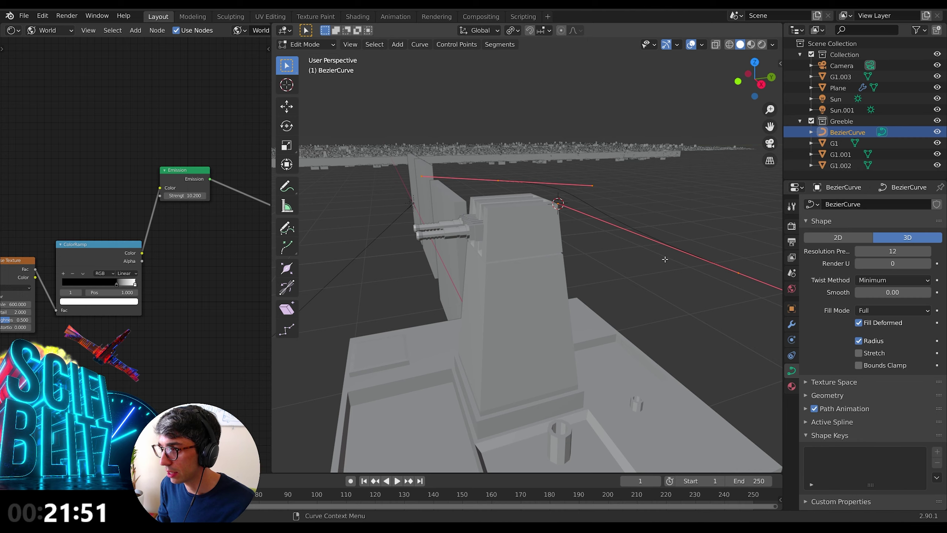
pyautogui.press('s')
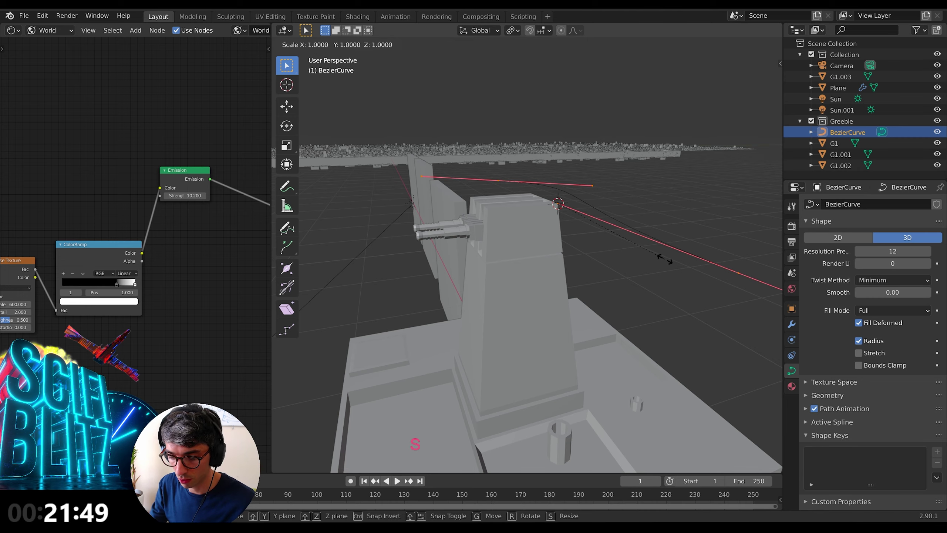
pyautogui.press('y')
pyautogui.press('Return')
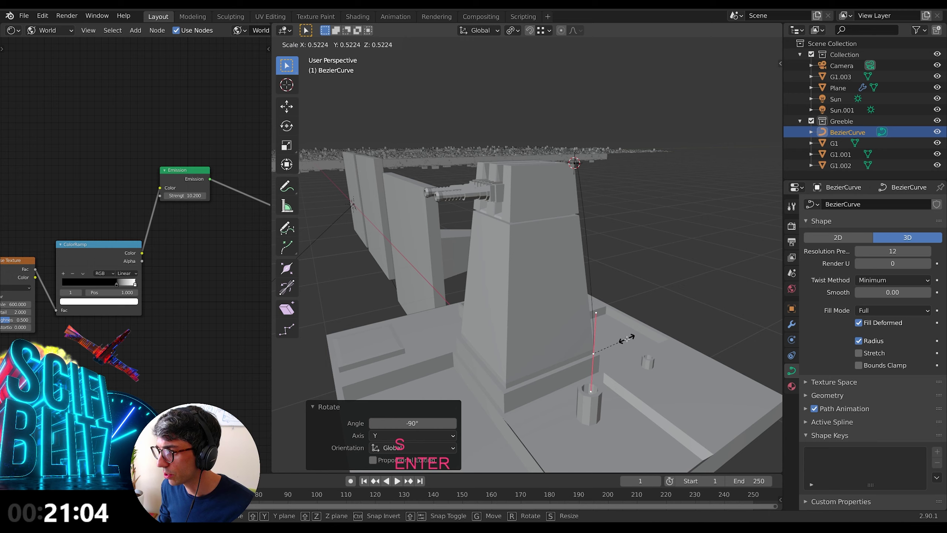
# Step: Scale the curve's lower control point and handles to 0.840 near the tower's base
pyautogui.moveTo(633, 336); pyautogui.dragTo(673, 369, button='middle')
pyautogui.press('s')
pyautogui.press('s')
# Step: Enable snapping to faces and move the curve's lower control point onto the tower's side face
pyautogui.click(549, 32)
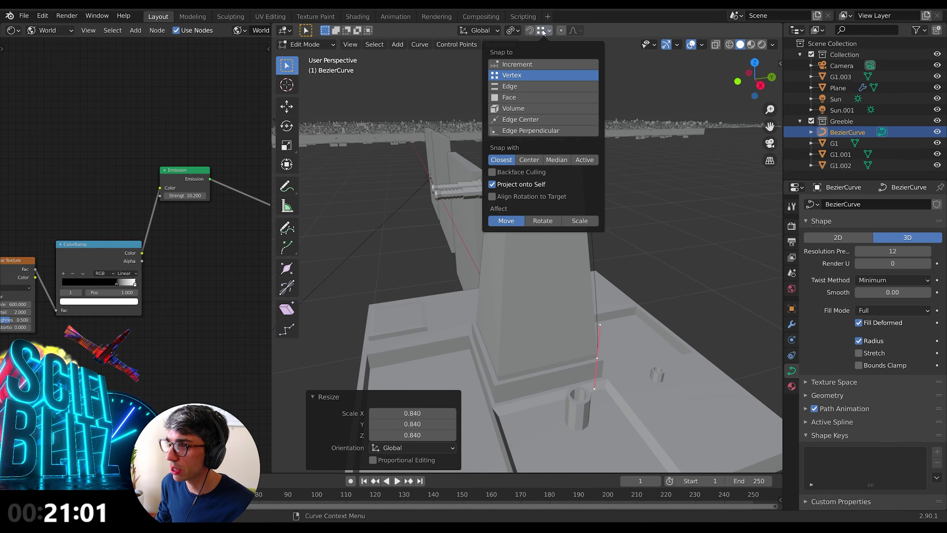
pyautogui.click(523, 100)
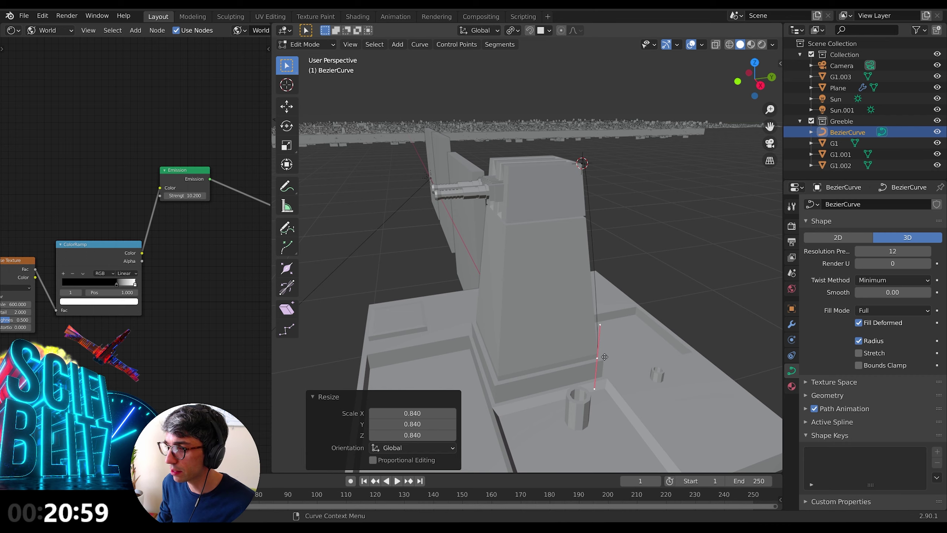
pyautogui.press('g')
pyautogui.press('Escape')
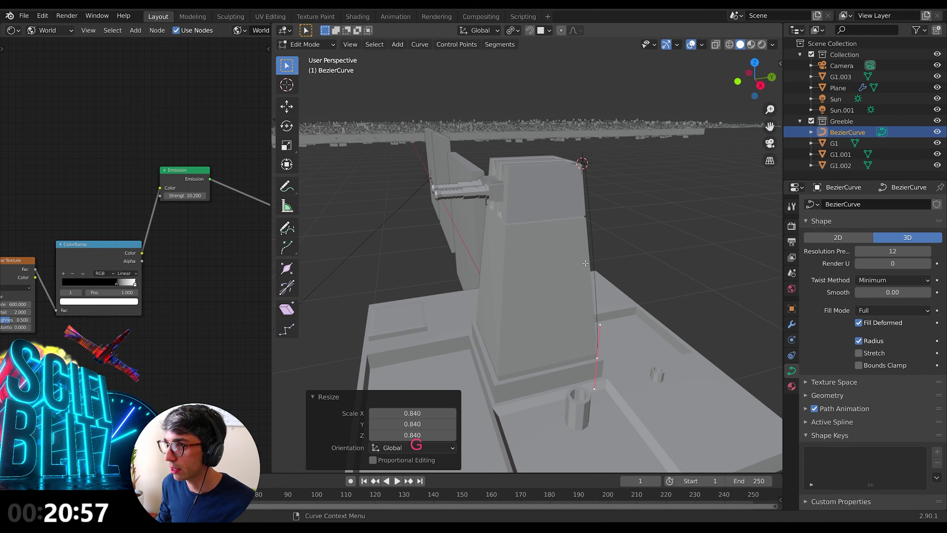
pyautogui.hotkey('shift', 'Tab')
pyautogui.press('g')
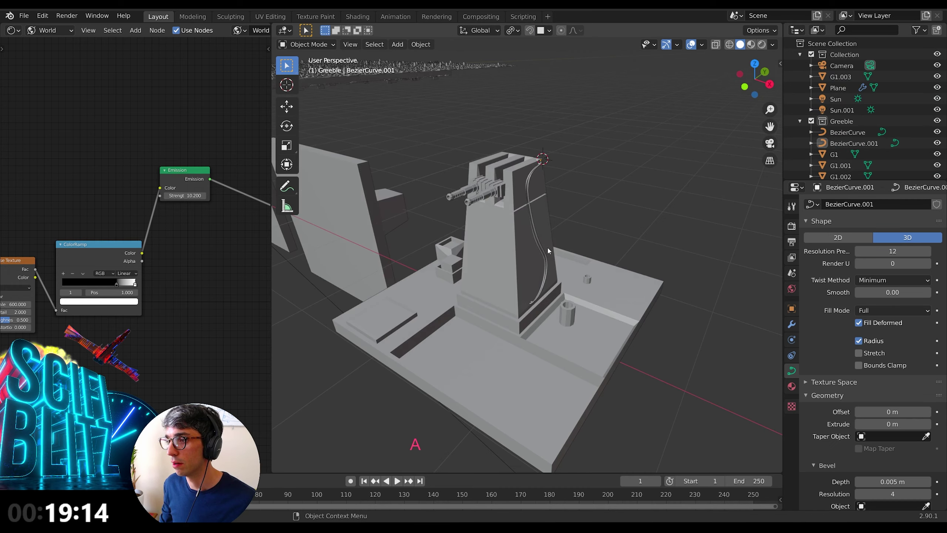
pyautogui.click(551, 253)
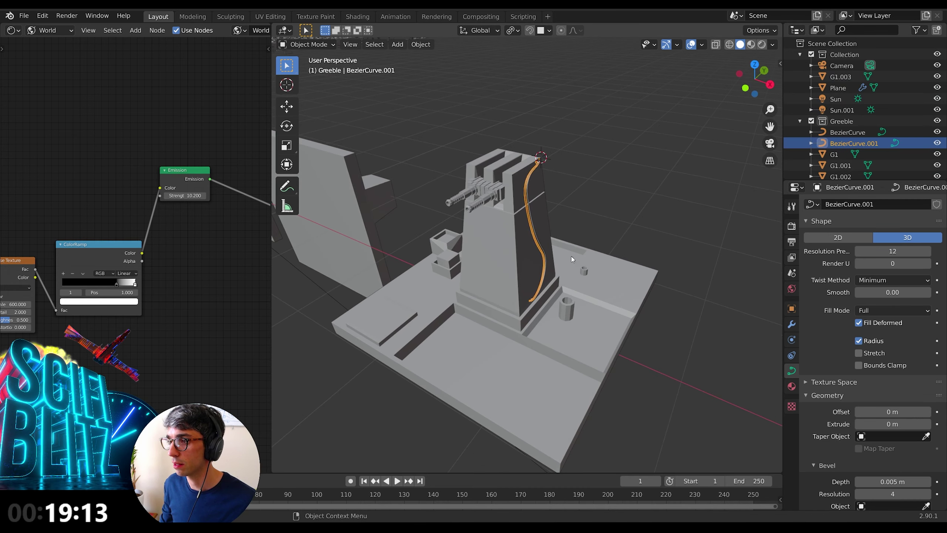
# Step: Duplicate the cable curve in place and rotate the copy about the global Y axis
pyautogui.hotkey('shift', 'd')
pyautogui.rightClick(571, 256)
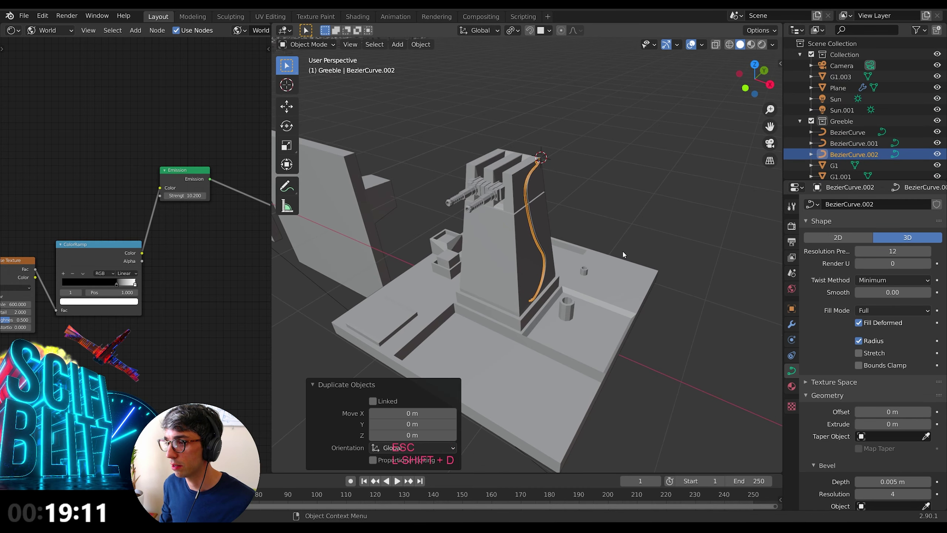
pyautogui.press('r')
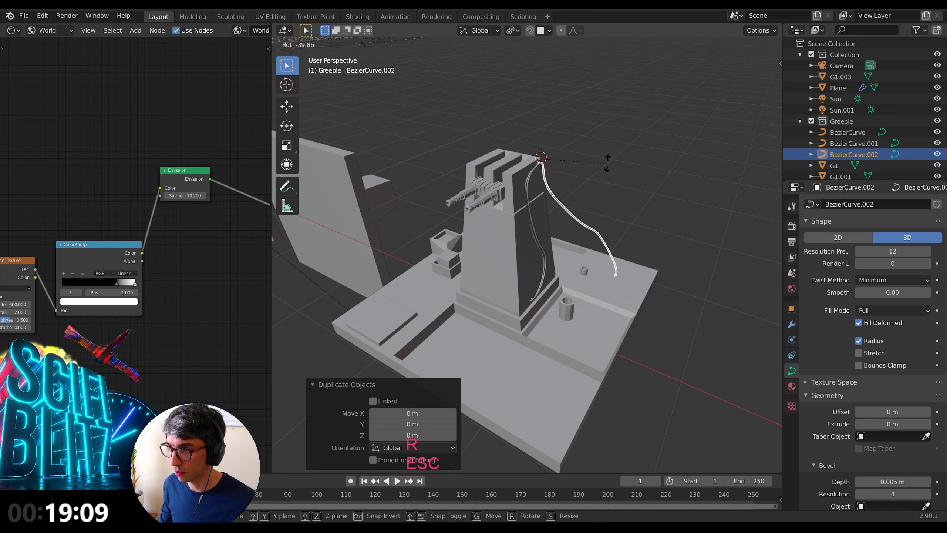
pyautogui.press('y')
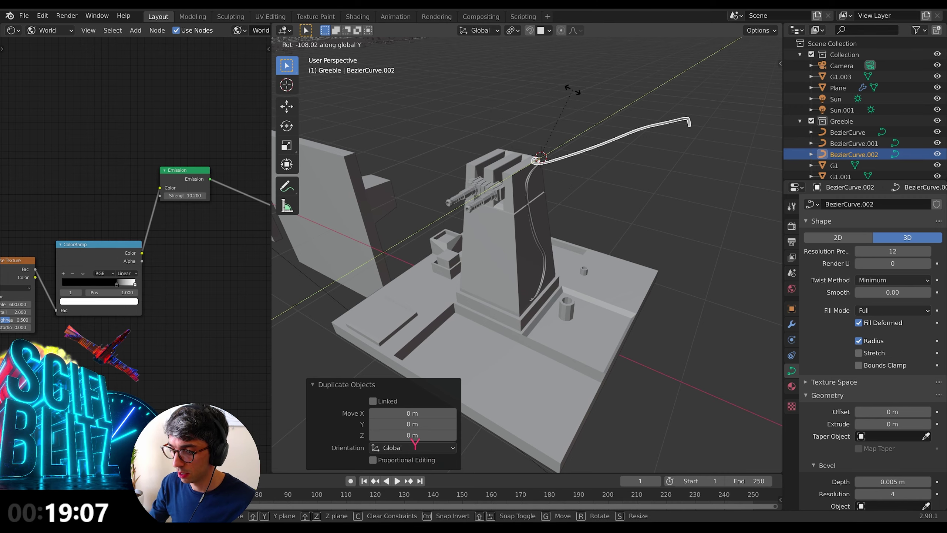
pyautogui.press('KP_3')
pyautogui.press('KP_3')
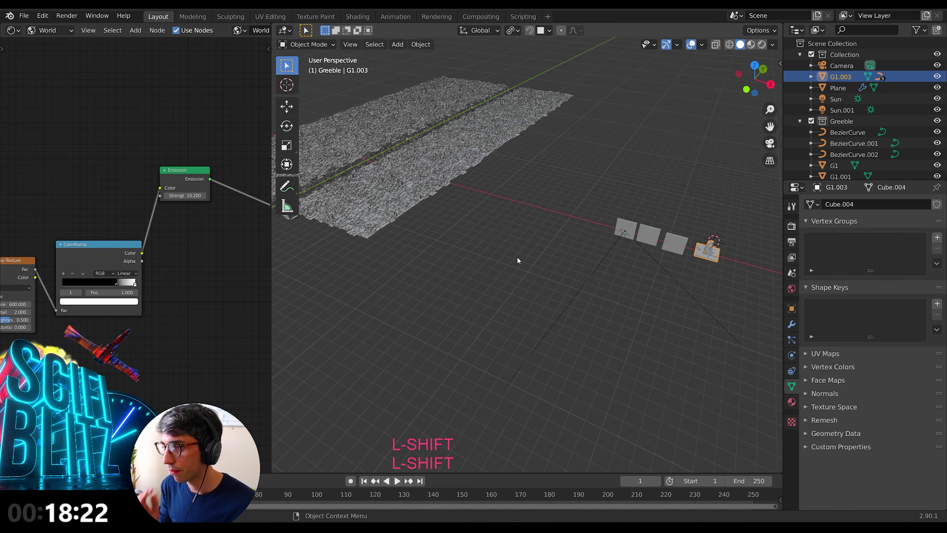
# Step: Add a plane and move it about -41.8 m along global X, over the trench surface
pyautogui.hotkey('shift', 'a')
pyautogui.moveTo(529, 215)
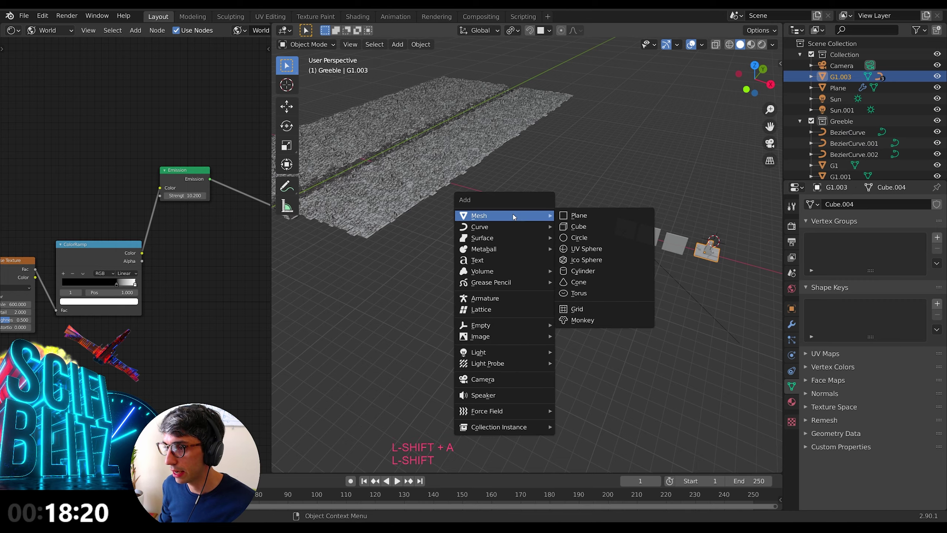
pyautogui.click(614, 215)
pyautogui.moveTo(614, 217); pyautogui.dragTo(634, 193, button='middle')
pyautogui.press('g')
pyautogui.press('x')
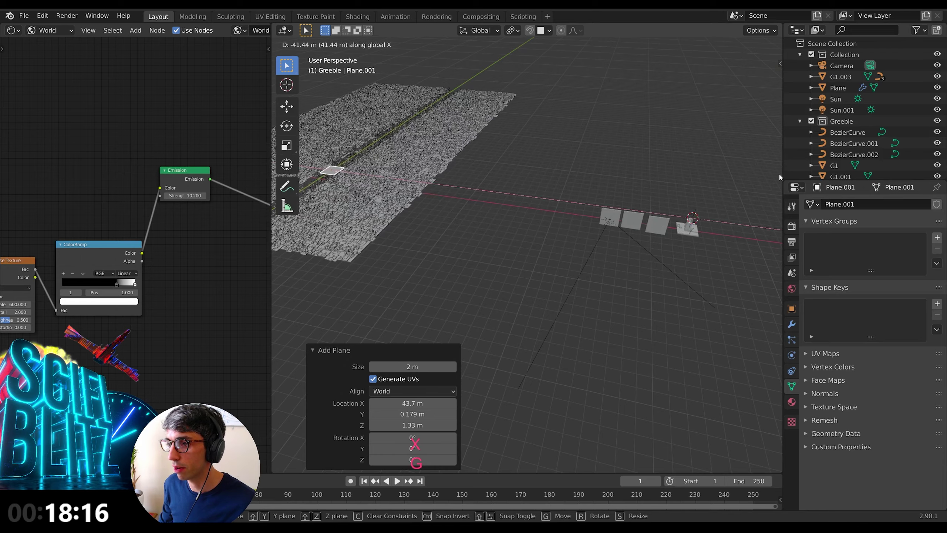
pyautogui.click(777, 177)
# Step: Scale the new plane above the trench up to about 10.4
pyautogui.moveTo(778, 177); pyautogui.dragTo(593, 179, button='middle')
pyautogui.press('s')
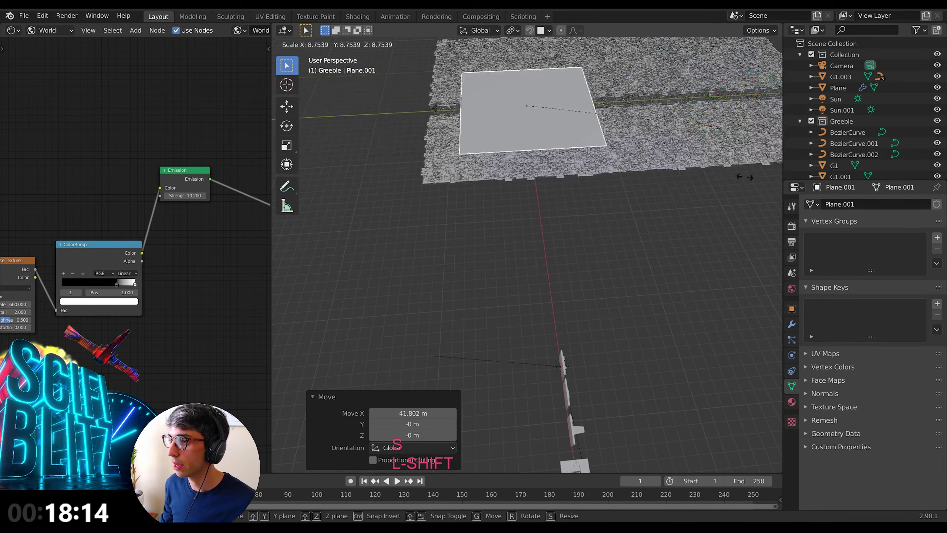
pyautogui.click(392, 164)
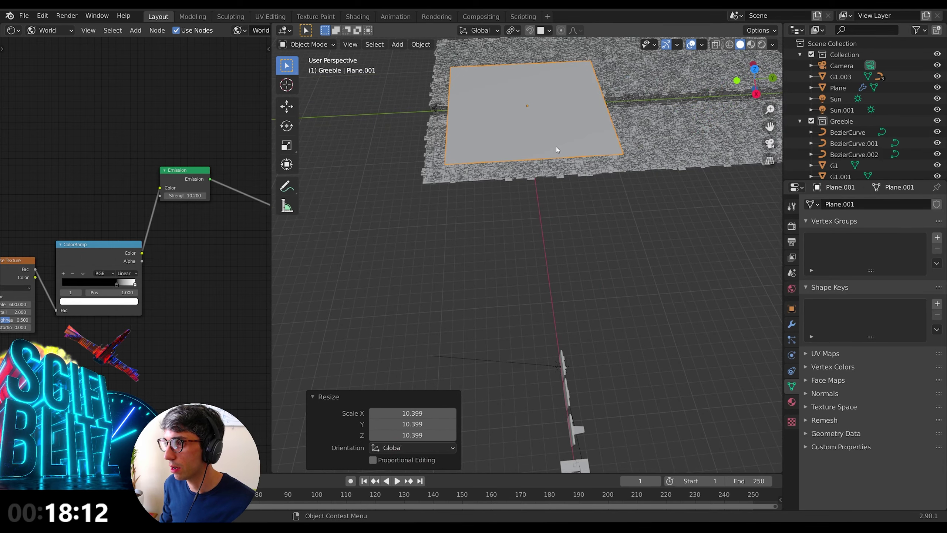
# Step: Add a new particle system to the enlarged plane
pyautogui.moveTo(557, 146); pyautogui.dragTo(603, 179, button='middle')
pyautogui.click(790, 339)
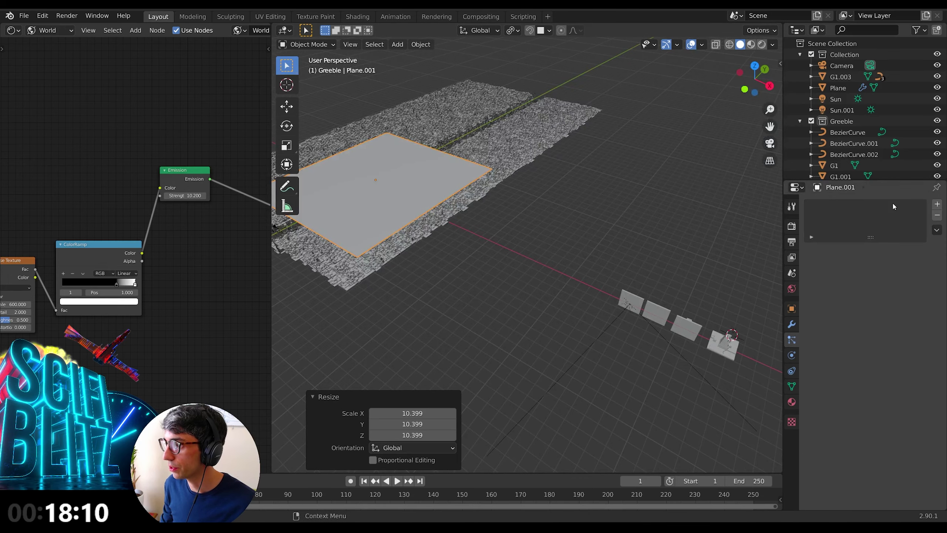
pyautogui.click(937, 204)
pyautogui.keyDown('shift'); pyautogui.moveTo(694, 252); pyautogui.dragTo(640, 250, button='middle'); pyautogui.keyUp('shift')
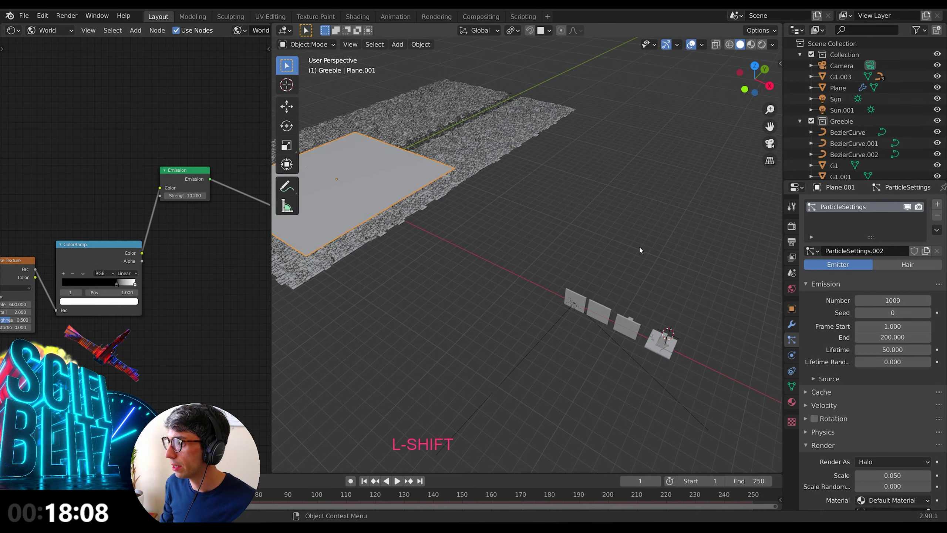
# Step: Rename the gun-turret tile object as Tower
pyautogui.scroll(-2, 639, 250)
pyautogui.click(620, 321)
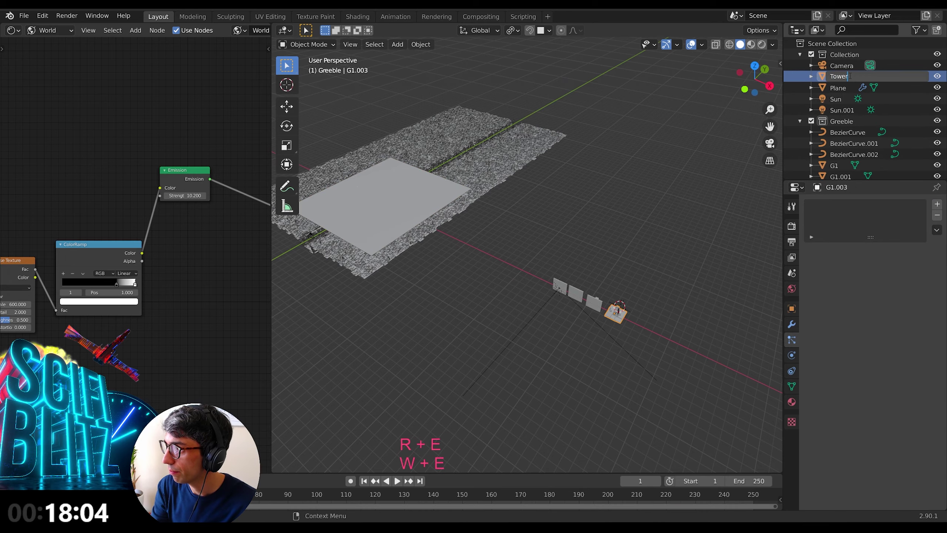
pyautogui.press('Return')
# Step: Select the three cable curves on the tower and convert them to meshes
pyautogui.scroll(6, 555, 351)
pyautogui.keyDown('shift'); pyautogui.moveTo(556, 351); pyautogui.dragTo(469, 265, button='middle'); pyautogui.keyUp('shift')
pyautogui.scroll(3, 595, 287)
pyautogui.keyDown('shift'); pyautogui.moveTo(760, 336); pyautogui.dragTo(517, 242, button='middle'); pyautogui.keyUp('shift')
pyautogui.click(475, 212)
pyautogui.keyDown('shift'); pyautogui.moveTo(475, 212); pyautogui.dragTo(547, 204, button='middle'); pyautogui.keyUp('shift')
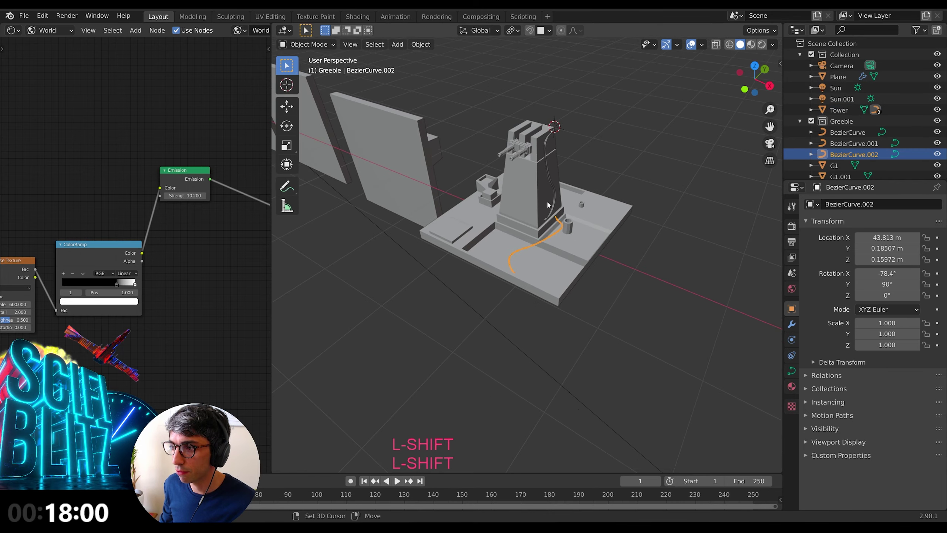
pyautogui.keyDown('shift'); pyautogui.click(555, 198); pyautogui.keyUp('shift')
pyautogui.keyDown('shift'); pyautogui.click(555, 194); pyautogui.keyUp('shift')
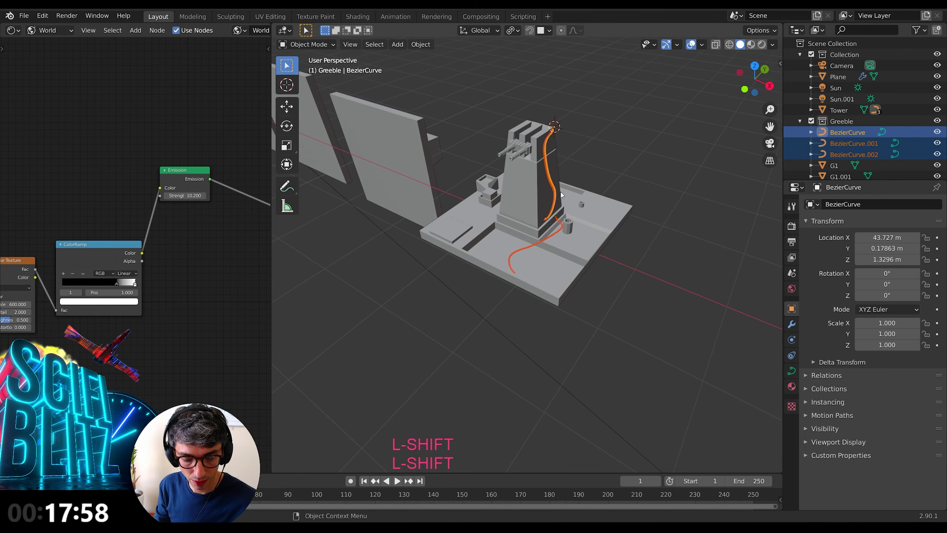
pyautogui.press('F3')
pyautogui.write('conv')
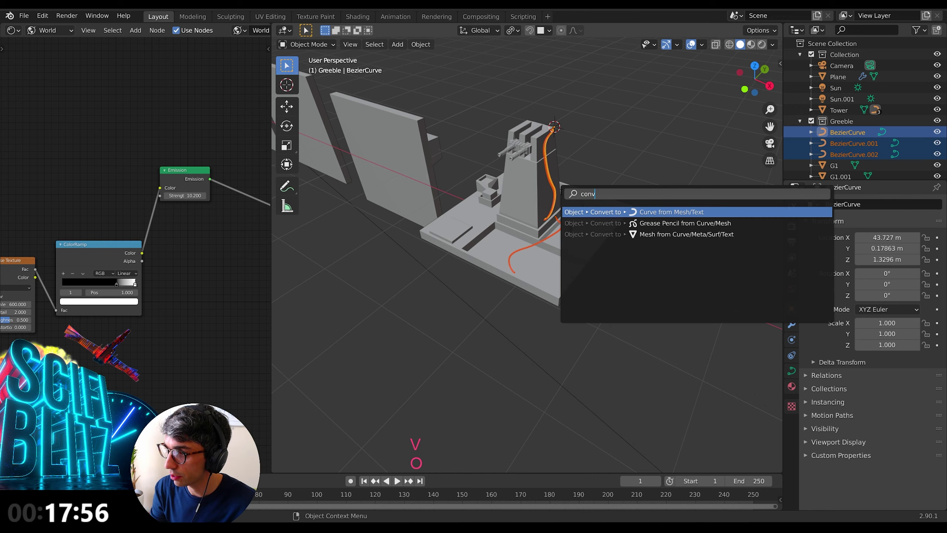
pyautogui.press('Down')
pyautogui.press('Down')
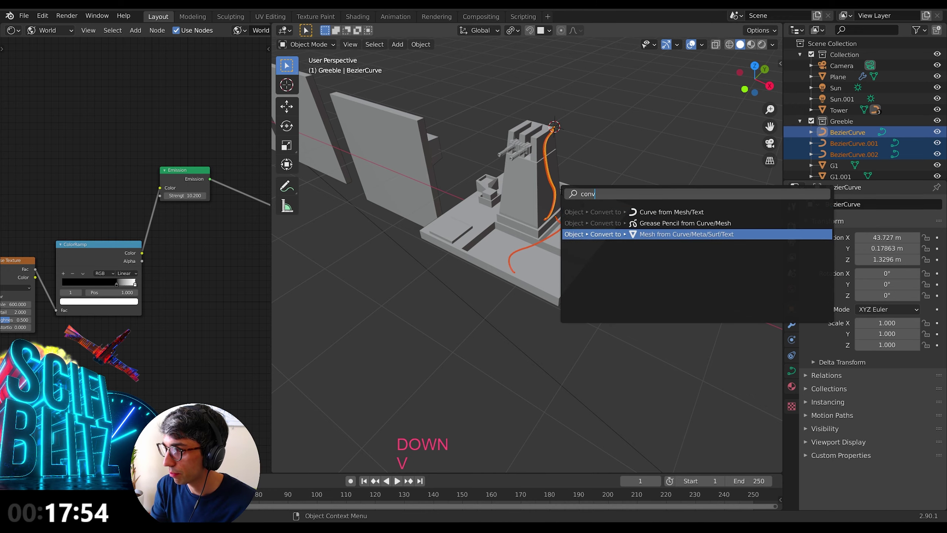
pyautogui.press('Return')
# Step: Join the three converted cable meshes into the Tower object
pyautogui.moveTo(608, 205); pyautogui.dragTo(514, 182, button='middle')
pyautogui.keyDown('shift'); pyautogui.click(512, 181); pyautogui.keyUp('shift')
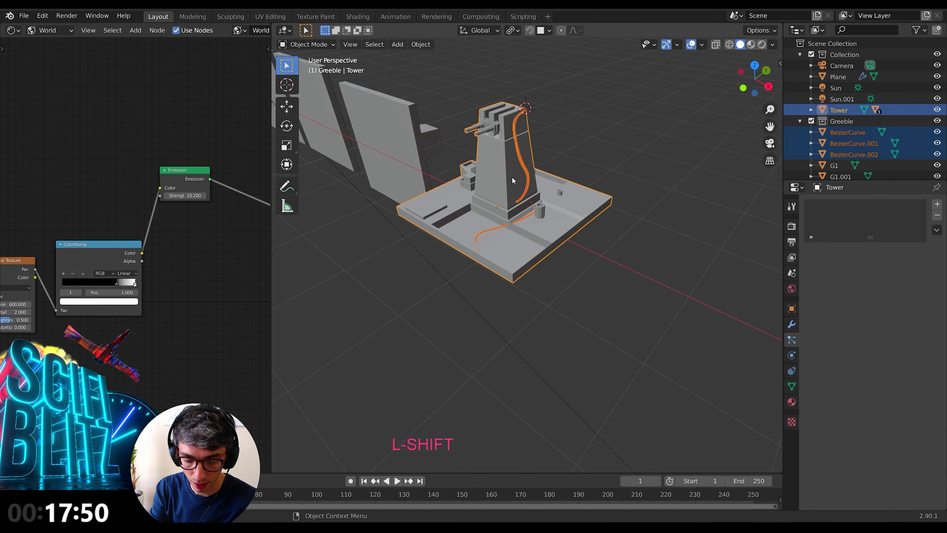
pyautogui.press('F3')
pyautogui.write('o')
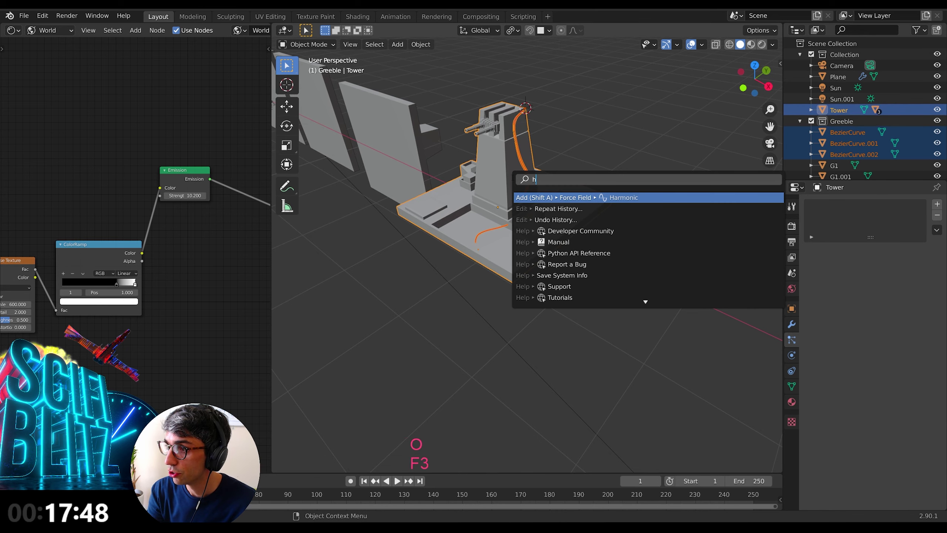
pyautogui.press('BackSpace')
pyautogui.write('j')
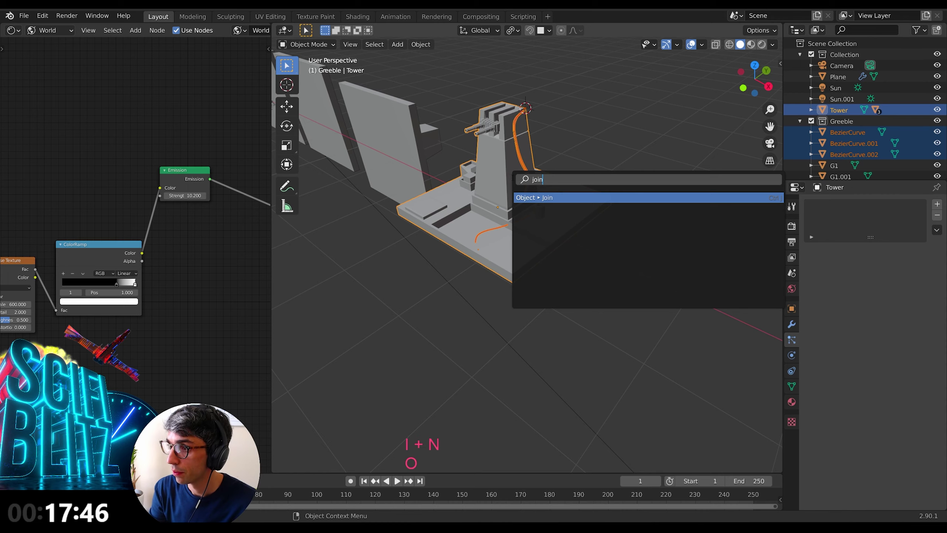
pyautogui.write('oin')
pyautogui.press('Return')
pyautogui.press('Tab')
pyautogui.press('Tab')
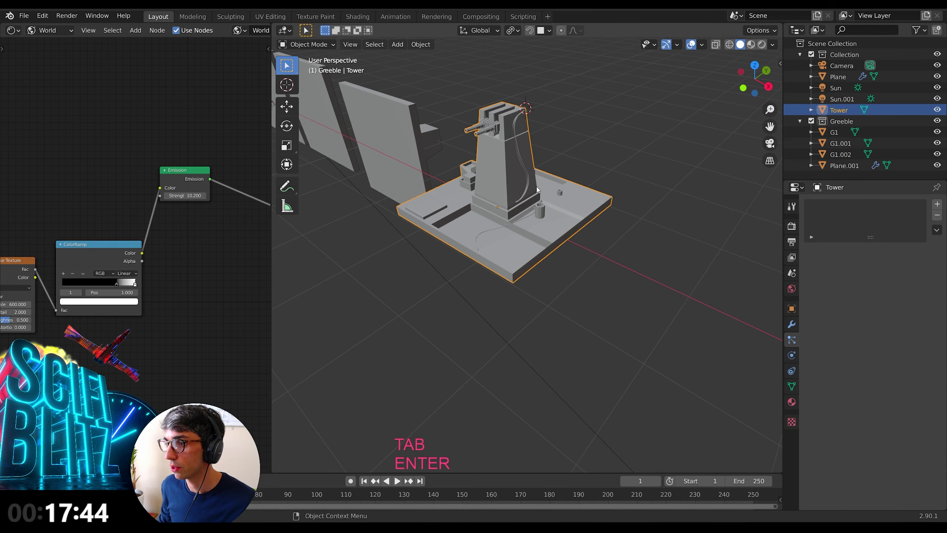
# Step: Set the physics type of Plane.001's particle system to None
pyautogui.scroll(-5, 486, 89)
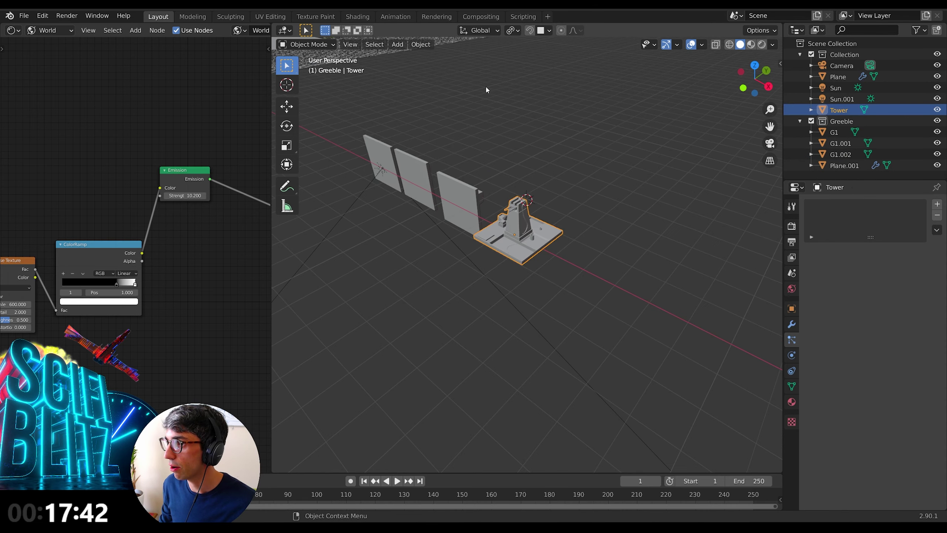
pyautogui.keyDown('shift'); pyautogui.moveTo(423, 91); pyautogui.dragTo(660, 217, button='middle'); pyautogui.keyUp('shift')
pyautogui.click(844, 165)
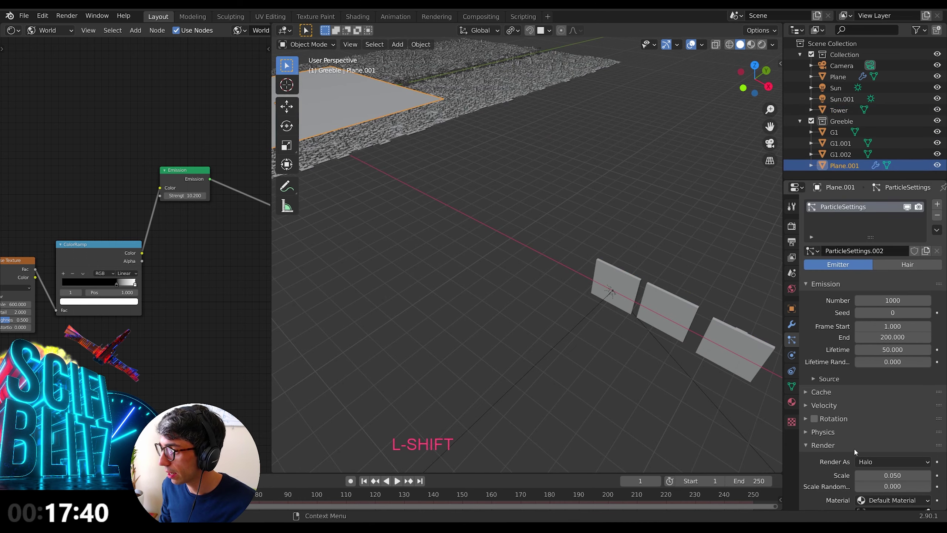
pyautogui.scroll(-6, 854, 450)
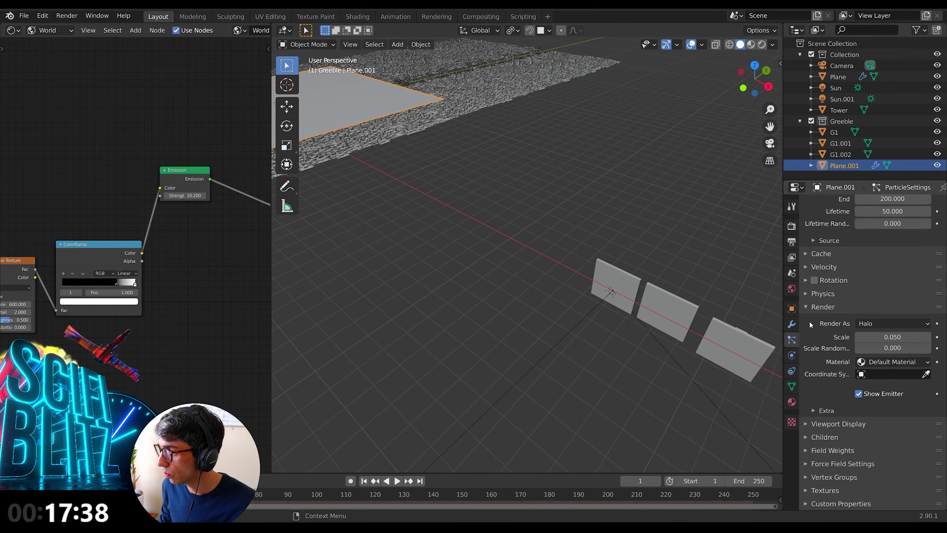
pyautogui.click(822, 293)
pyautogui.click(893, 319)
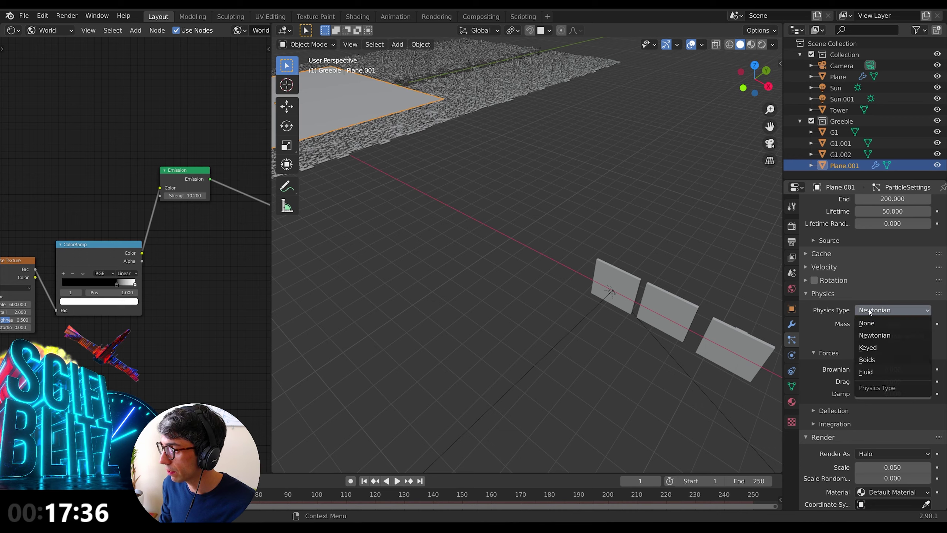
pyautogui.click(889, 309)
# Step: Render Plane.001's particles as an object, using Tower as the instance object
pyautogui.scroll(-1, 817, 481)
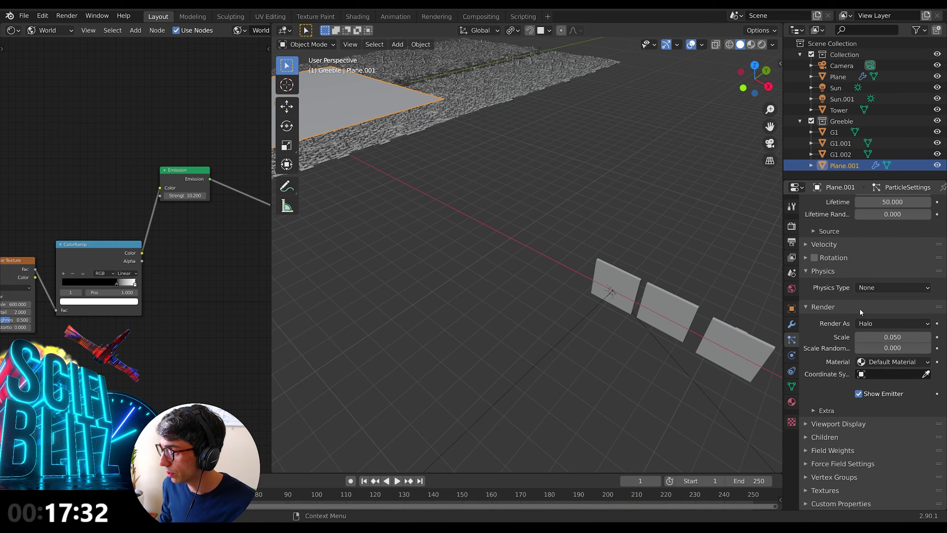
pyautogui.click(891, 322)
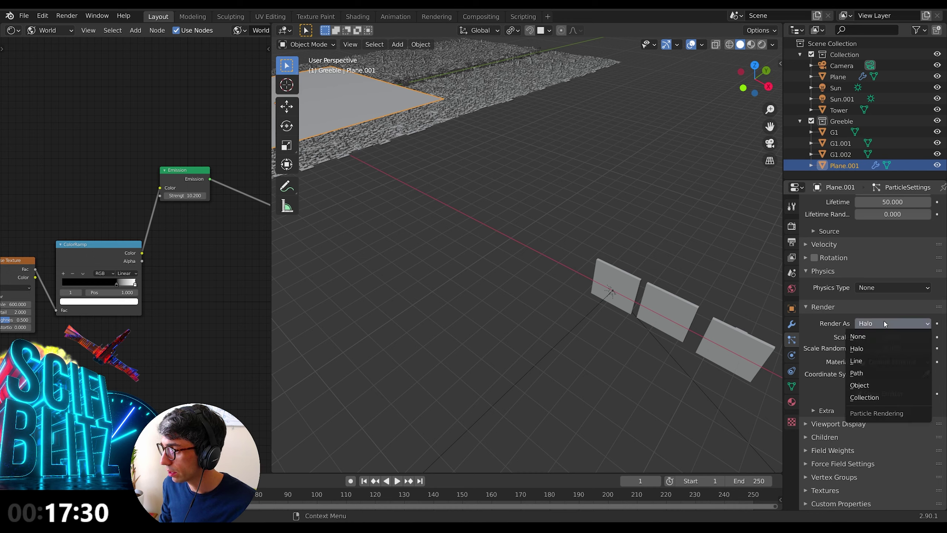
pyautogui.click(895, 397)
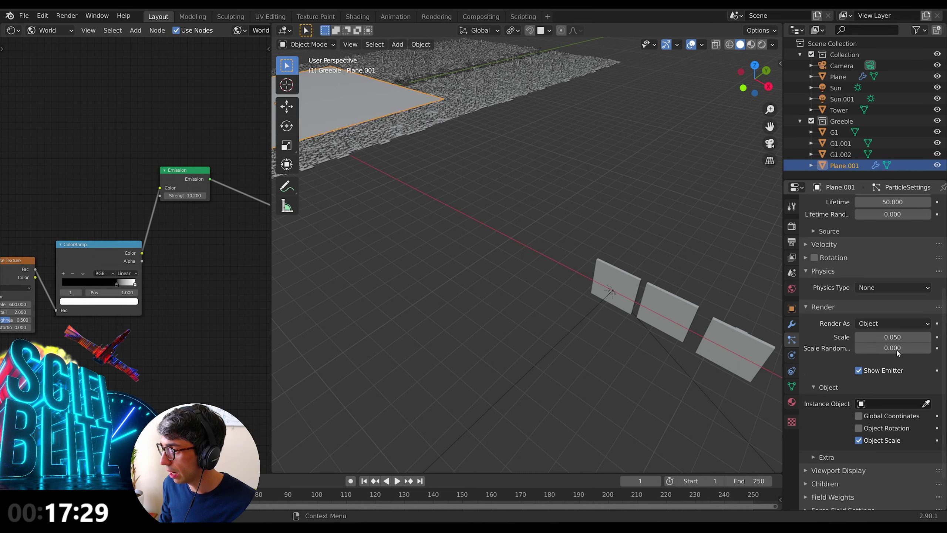
pyautogui.click(895, 399)
pyautogui.click(853, 374)
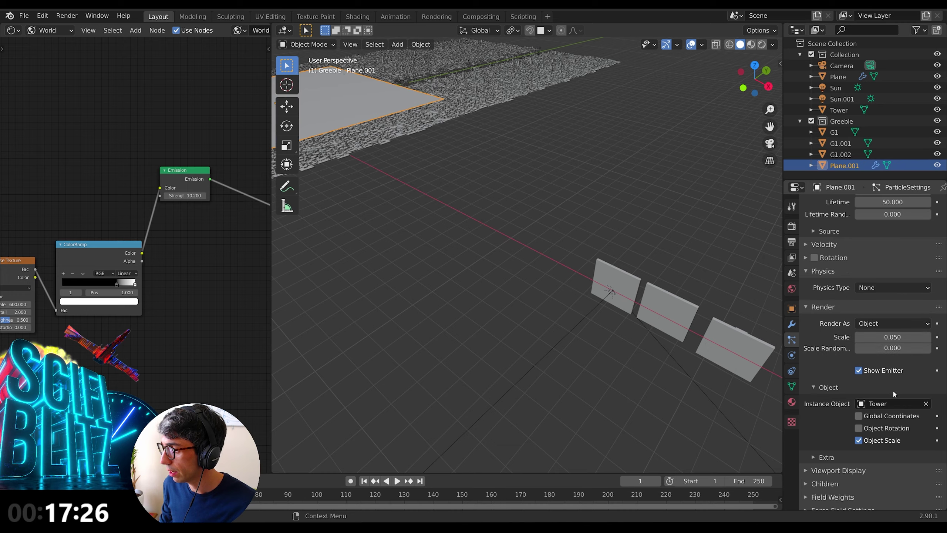
# Step: Set the particle emission's end frame to 1 and the number of particles to 10
pyautogui.keyDown('shift'); pyautogui.moveTo(408, 157); pyautogui.dragTo(688, 257, button='middle'); pyautogui.keyUp('shift')
pyautogui.scroll(5, 864, 398)
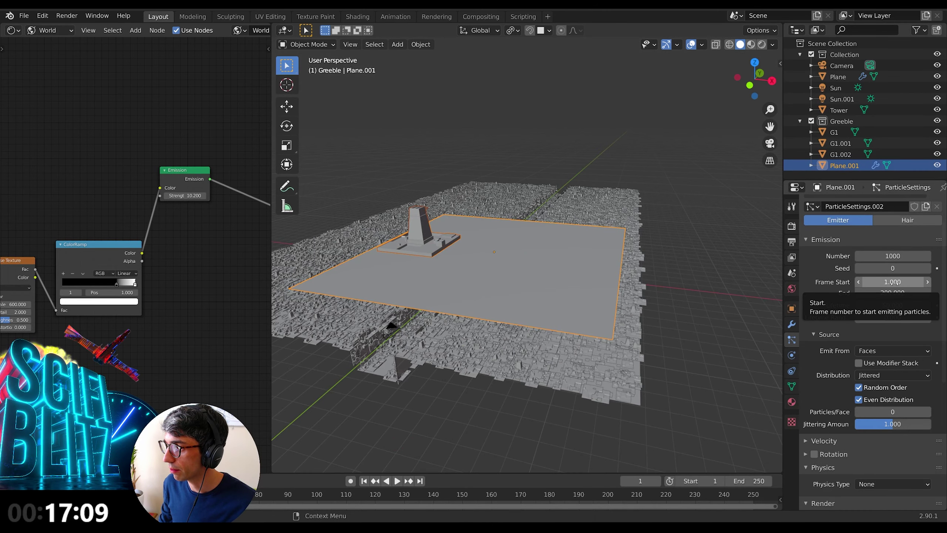
pyautogui.click(917, 292)
pyautogui.write('1')
pyautogui.press('Return')
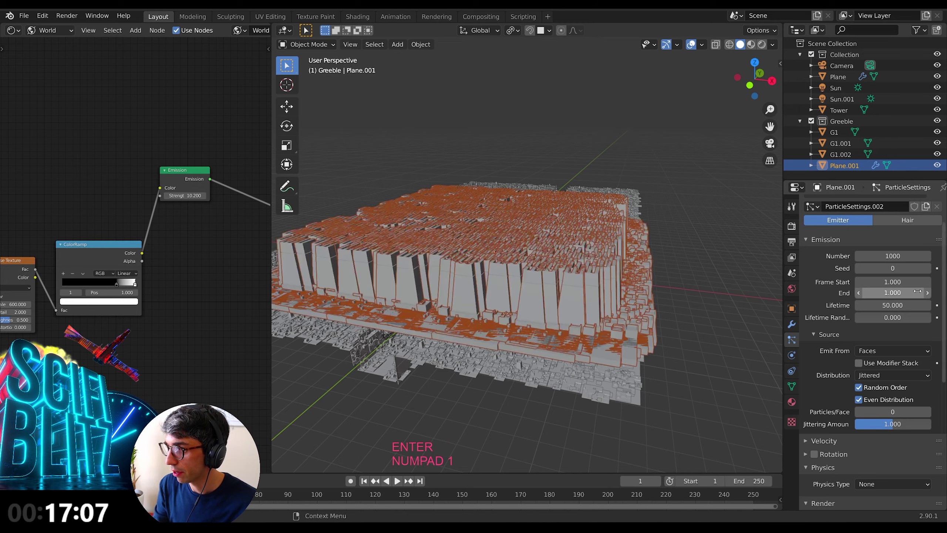
pyautogui.click(883, 257)
pyautogui.write('10')
pyautogui.press('Return')
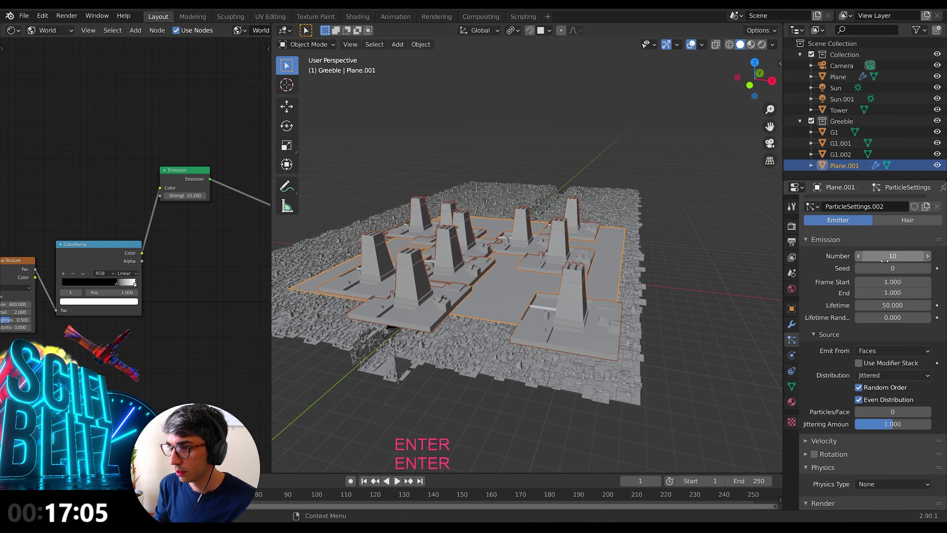
# Step: Reduce the render scale of the tower particles to 0.450
pyautogui.moveTo(622, 272); pyautogui.dragTo(386, 268, button='middle')
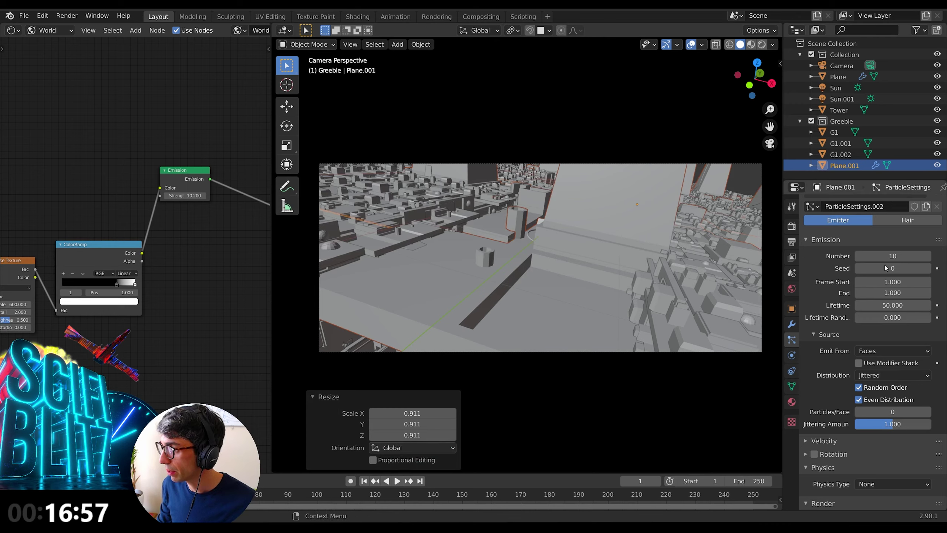
pyautogui.scroll(-5, 857, 373)
pyautogui.scroll(-5, 857, 395)
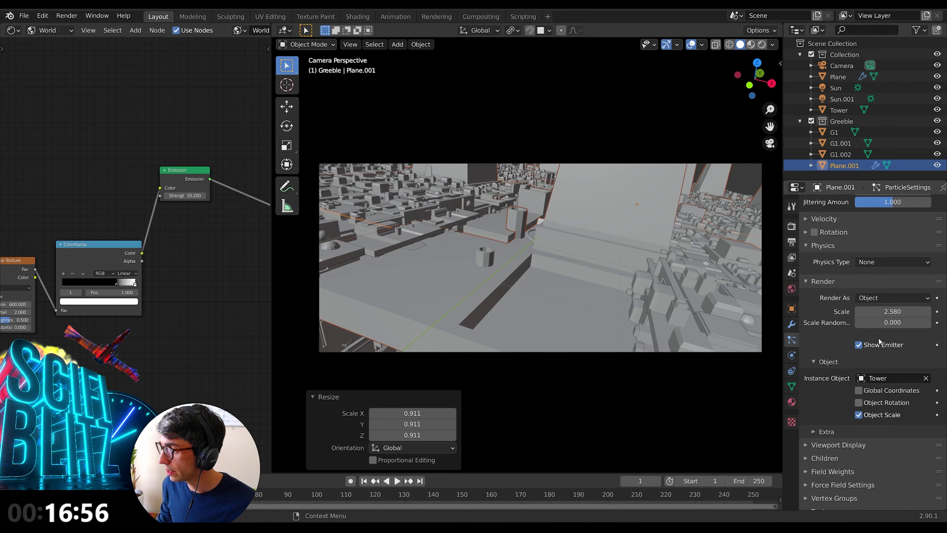
pyautogui.moveTo(892, 311); pyautogui.dragTo(821, 312)
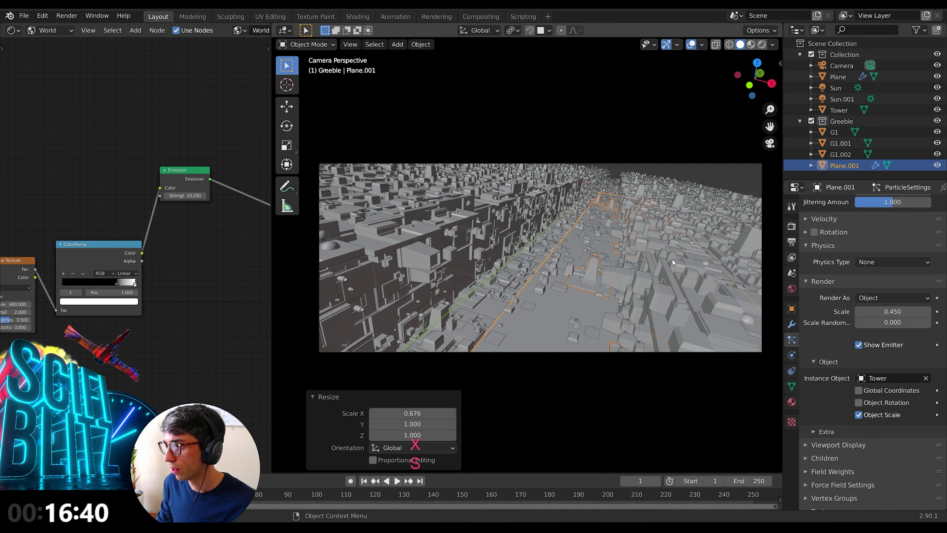
# Step: Scale the emitter plane to 0.676 along global X and reposition it along X over the trench floor
pyautogui.press('s')
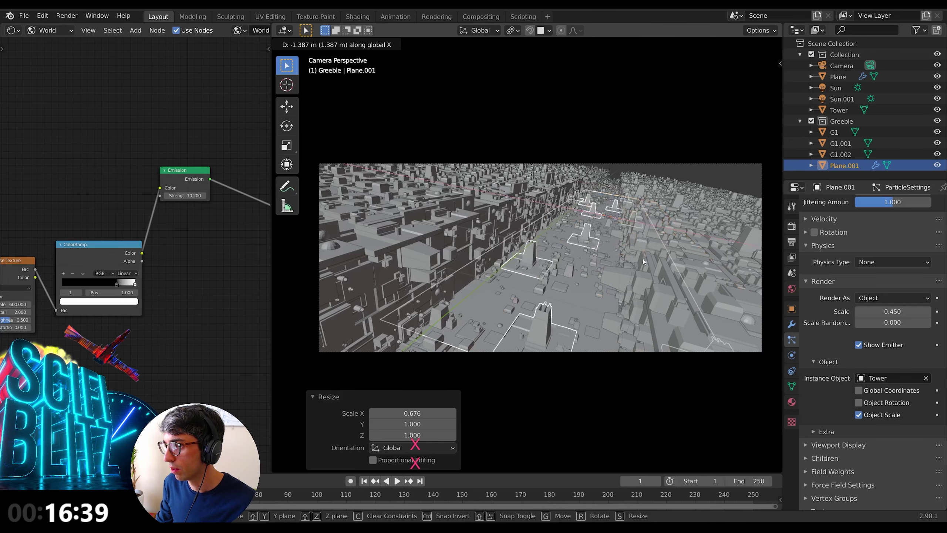
pyautogui.click(669, 266)
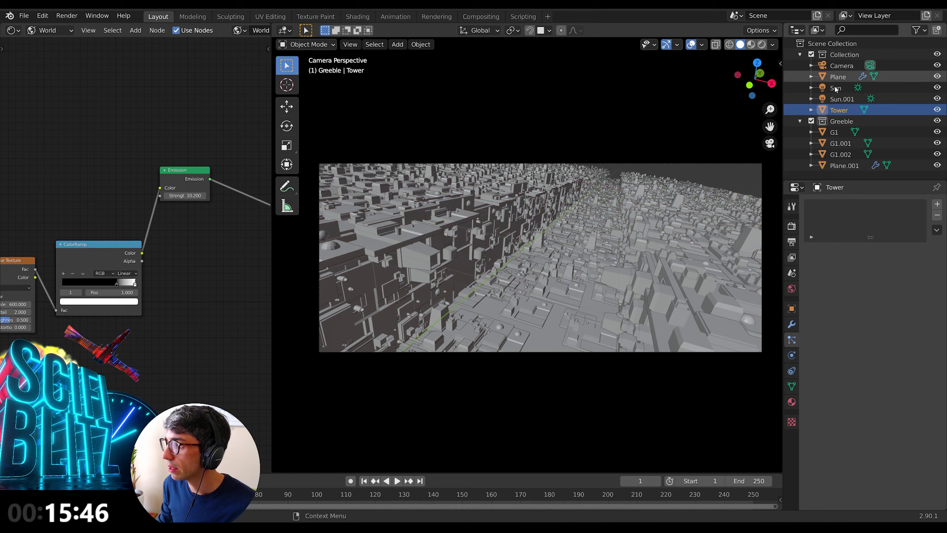
# Step: Move Plane.001 from the Greeble collection into Collection, and duplicate it with the copy raised along global Z
pyautogui.moveTo(839, 166); pyautogui.dragTo(844, 68)
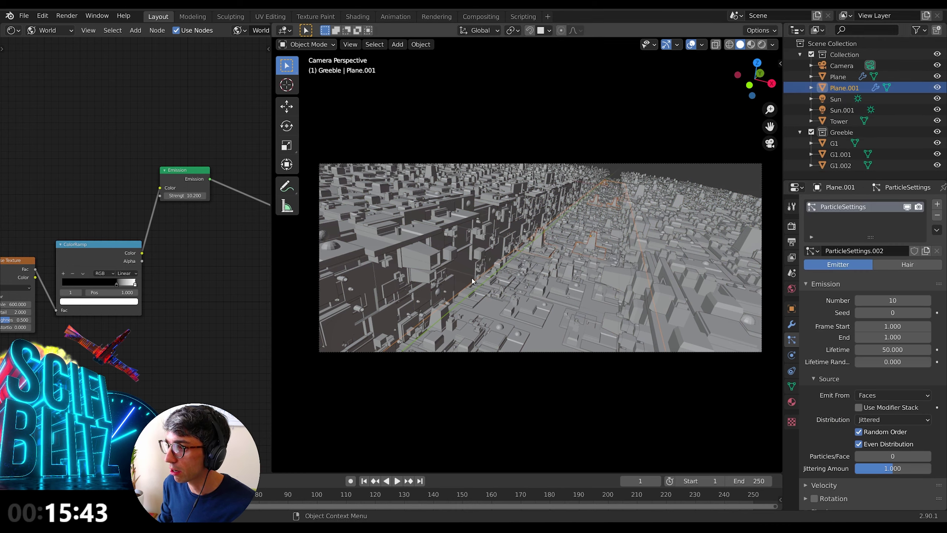
pyautogui.hotkey('shift', 'd')
pyautogui.press('Escape')
pyautogui.press('g')
pyautogui.press('z')
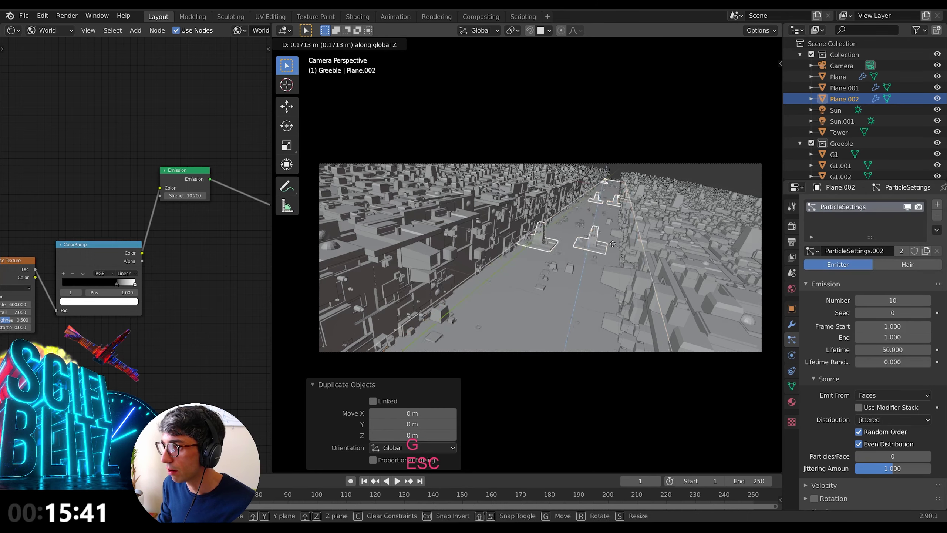
pyautogui.click(621, 226)
# Step: Move the duplicated emitter about 2.62 m along global X, raise it about 0.54 m, and fine-tune its height and X position over the trench's upper surface
pyautogui.press('g')
pyautogui.press('x')
pyautogui.click(710, 236)
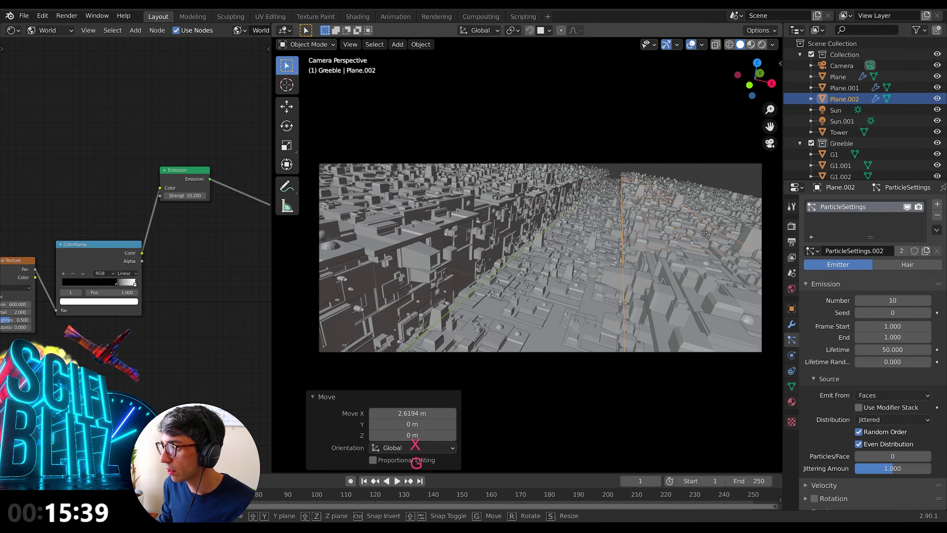
pyautogui.press('g')
pyautogui.press('z')
pyautogui.click(659, 238)
pyautogui.press('g')
pyautogui.press('z')
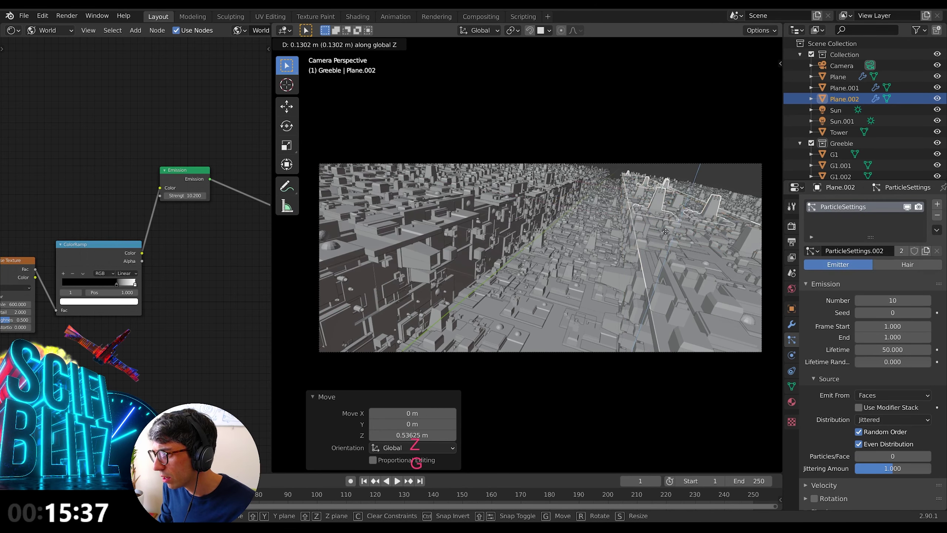
pyautogui.click(666, 233)
pyautogui.press('g')
pyautogui.press('x')
pyautogui.click(672, 233)
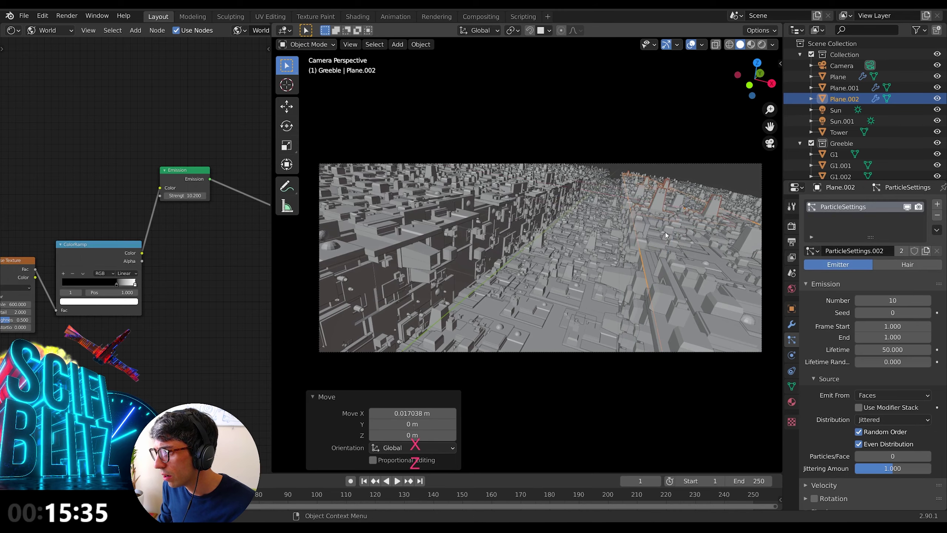
pyautogui.press('g')
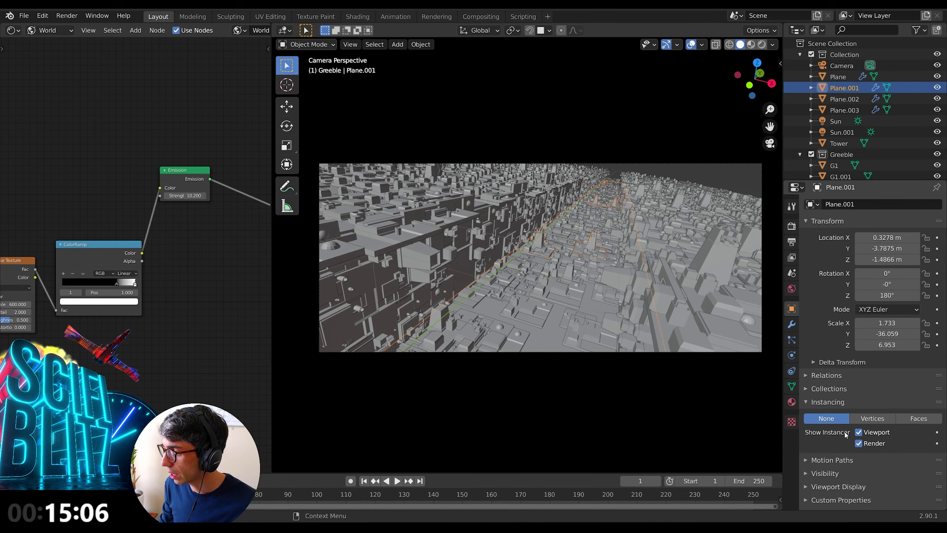
# Step: Turn off Show Instancer for Plane.001 in viewport and render, and check Plane.002's and Plane.003's instancing plus Plane.003's particle render settings
pyautogui.click(858, 432)
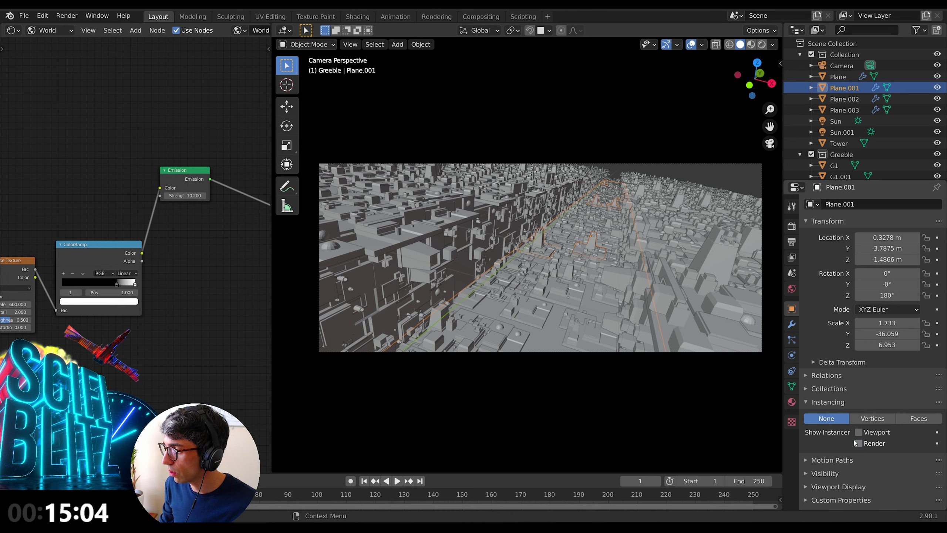
pyautogui.click(844, 99)
pyautogui.click(844, 110)
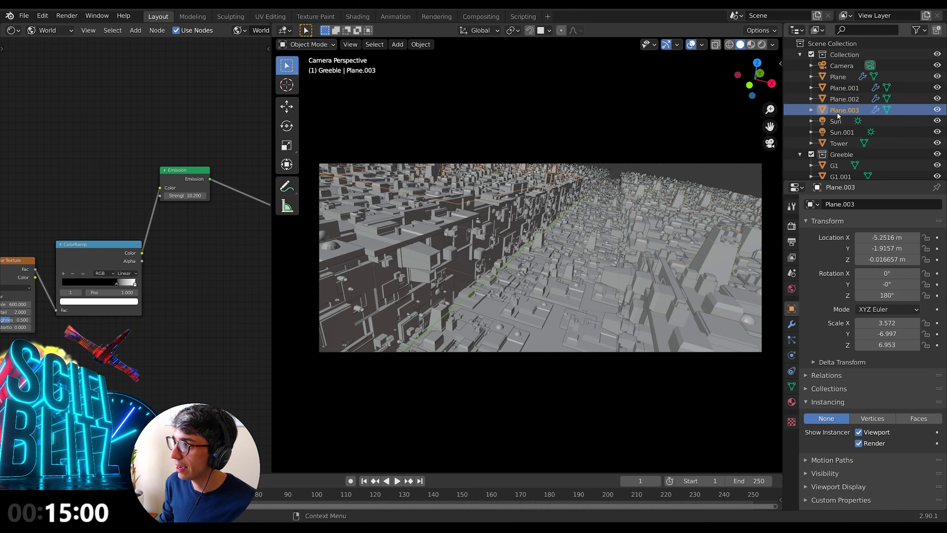
pyautogui.click(792, 340)
pyautogui.scroll(-10, 839, 332)
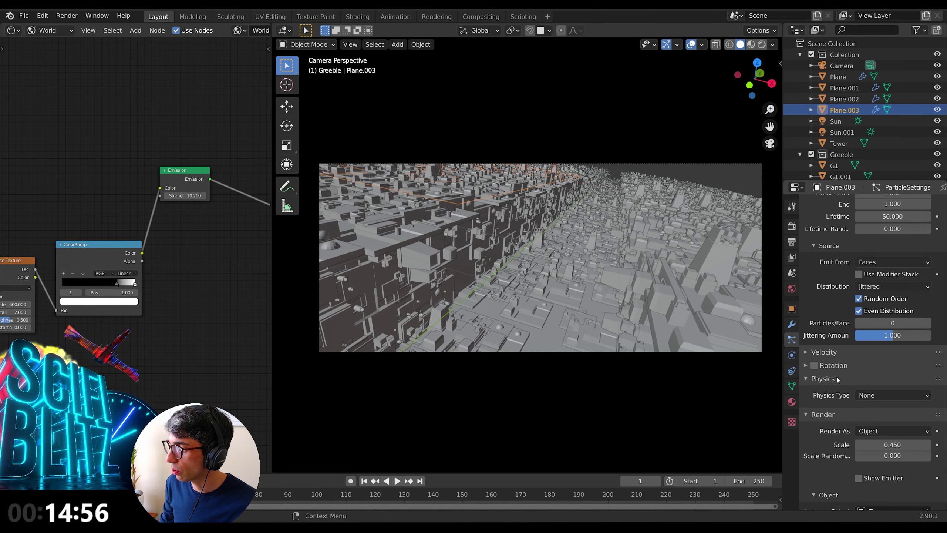
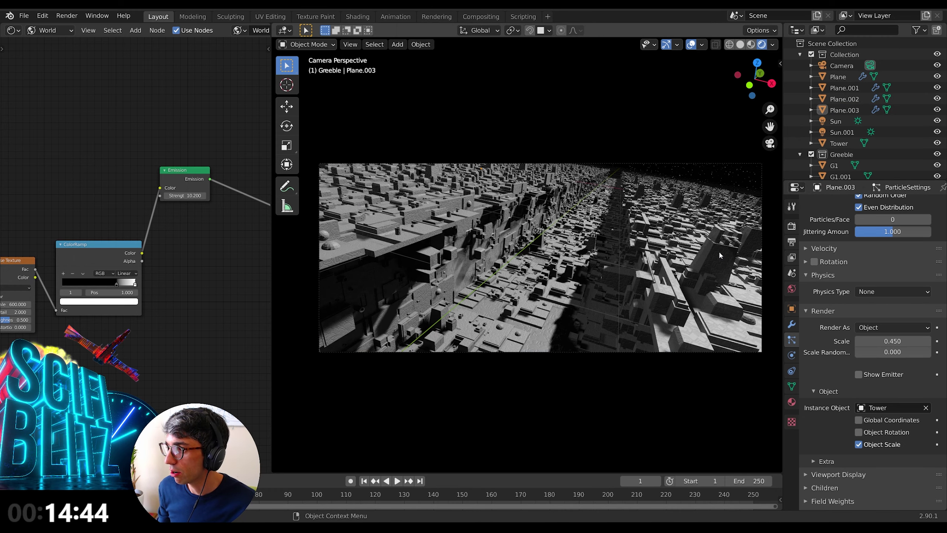
# Step: Move Plane.002 about 5.87 m along global Y
pyautogui.click(720, 255)
pyautogui.press('g')
pyautogui.press('y')
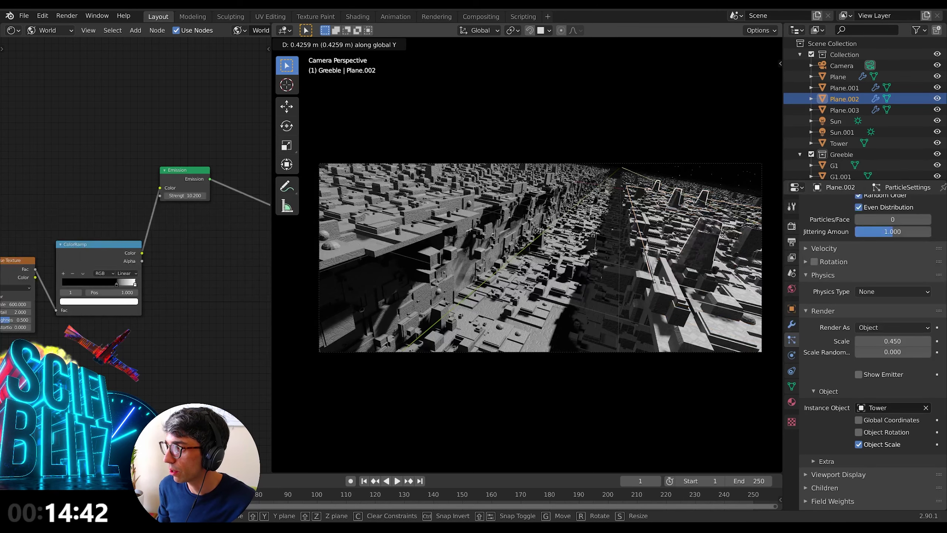
pyautogui.click(889, 108)
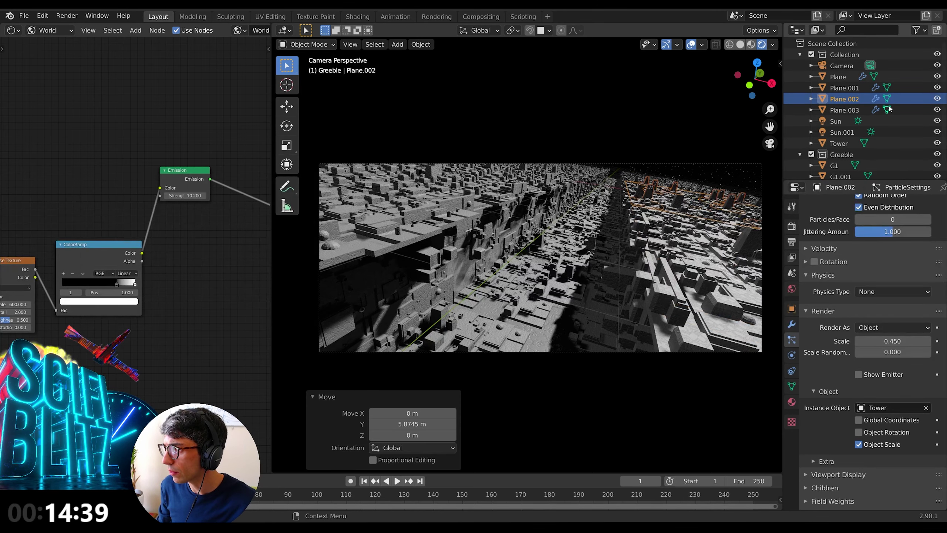
# Step: Duplicate the Tower object in place and switch the viewport to solid shading
pyautogui.click(842, 142)
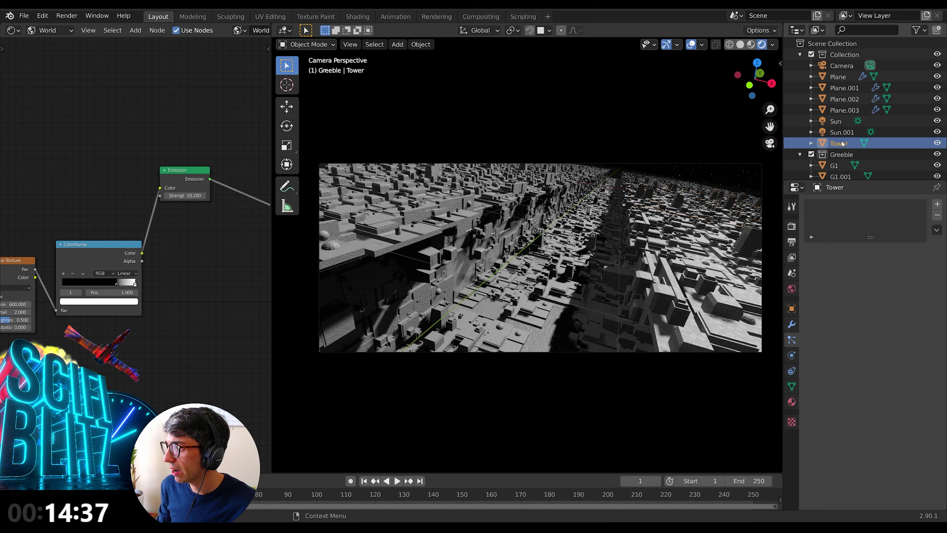
pyautogui.hotkey('shift', 'd')
pyautogui.press('Escape')
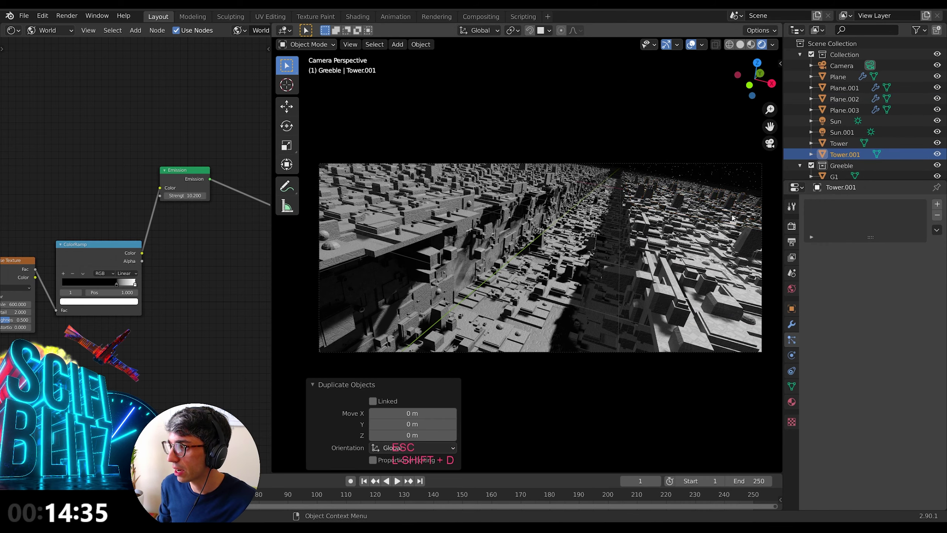
pyautogui.click(740, 44)
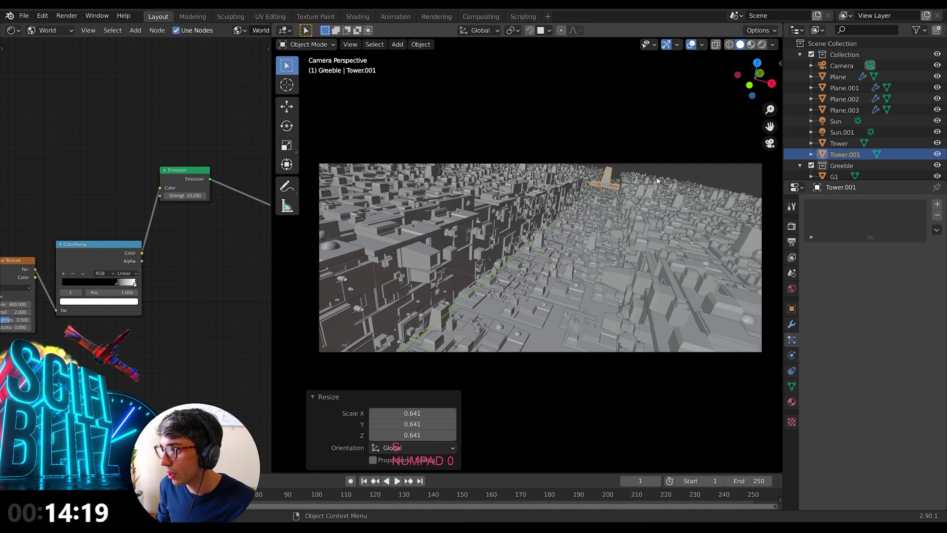
# Step: Move the tower copy about 2.38 m along global X and -7.45 m along global Y, and rotate it about global Z
pyautogui.press('g')
pyautogui.press('x')
pyautogui.press('y')
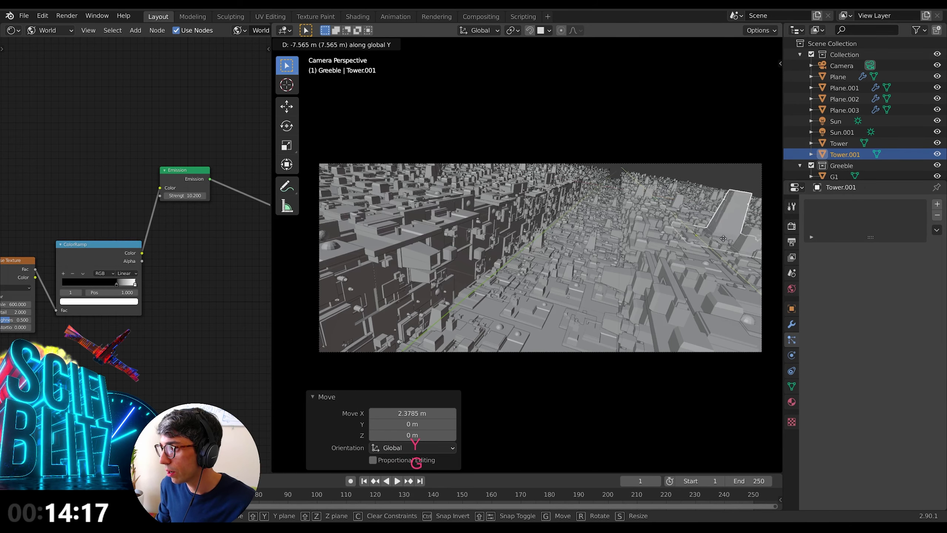
pyautogui.click(718, 240)
pyautogui.press('r')
pyautogui.press('z')
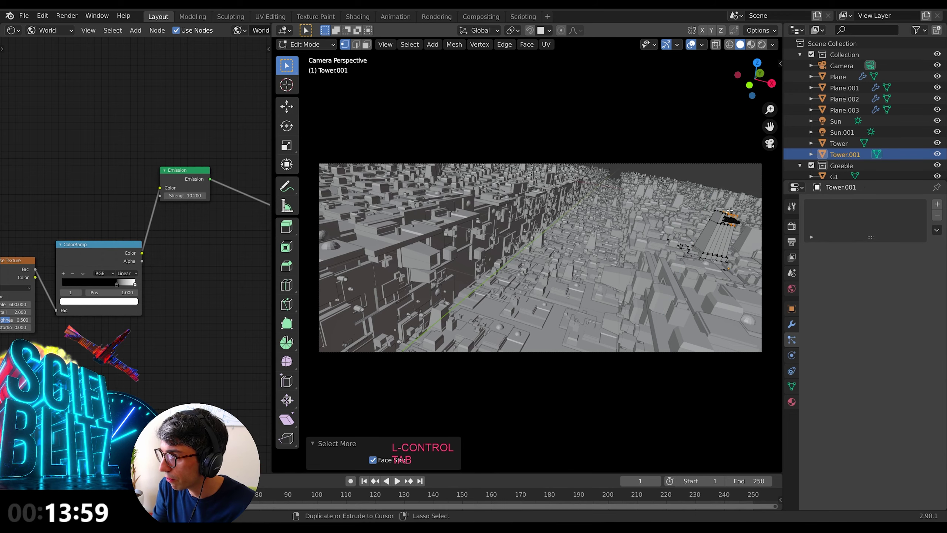
# Step: Expand the selection over the tower copy's turret head and guns, and rotate them about global Z to aim them in camera view
pyautogui.press('ctrl+KP_Add')
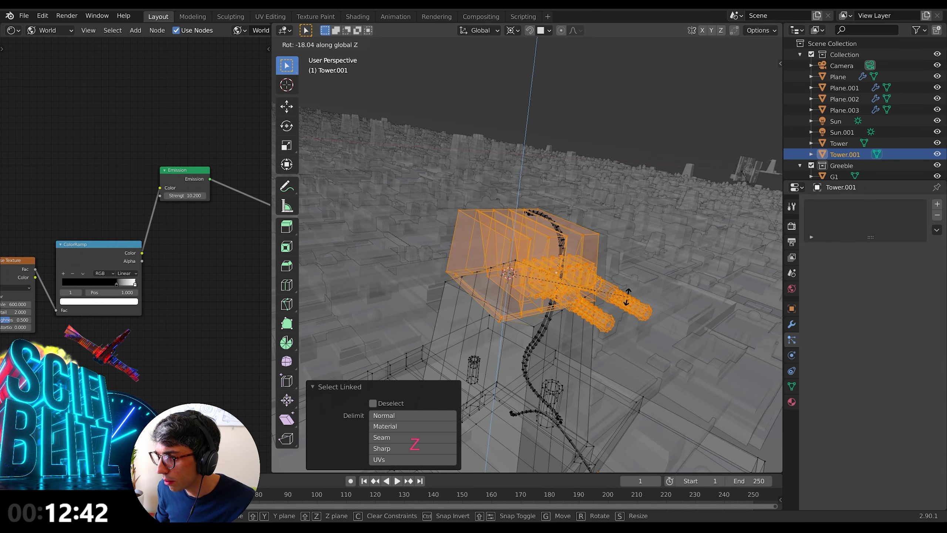
pyautogui.click(628, 297)
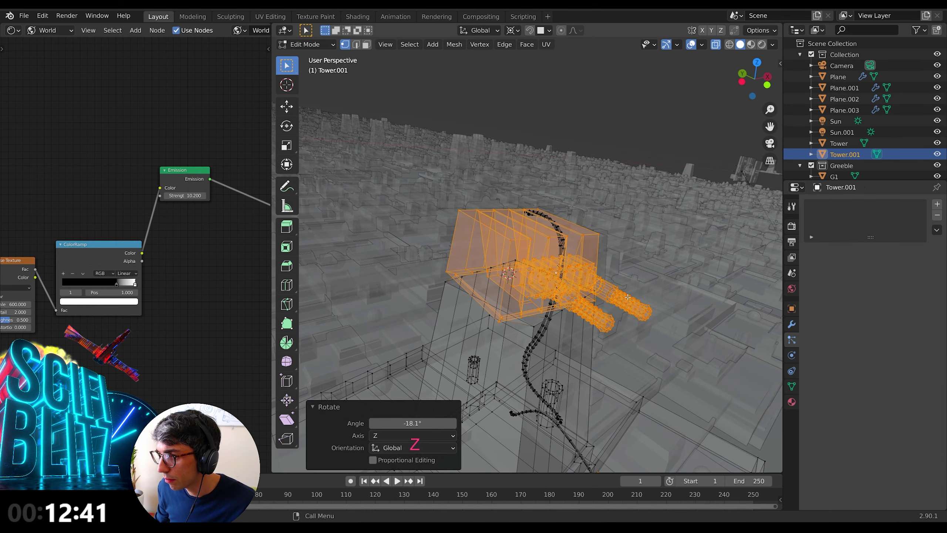
pyautogui.press('KP_0')
pyautogui.press('r')
pyautogui.press('z')
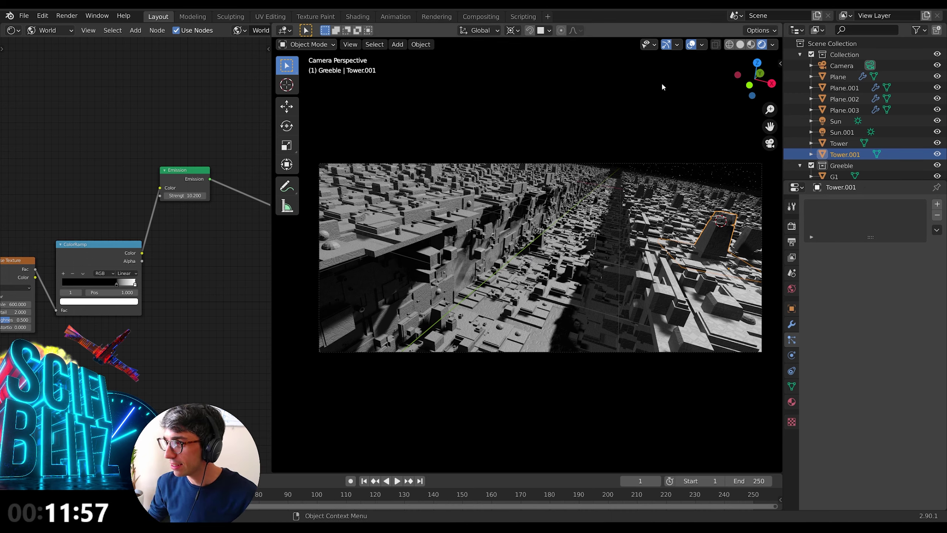
pyautogui.click(662, 84)
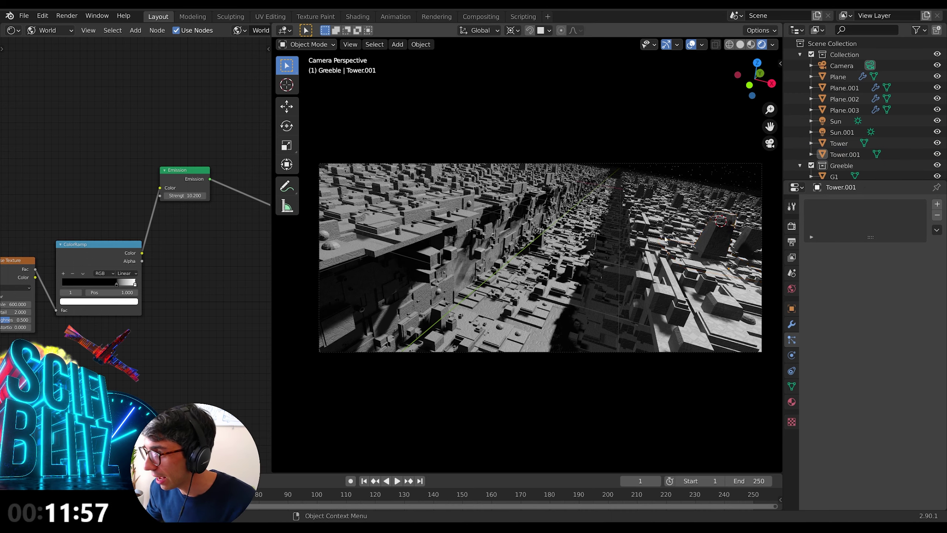
pyautogui.hotkey('shift', 'a')
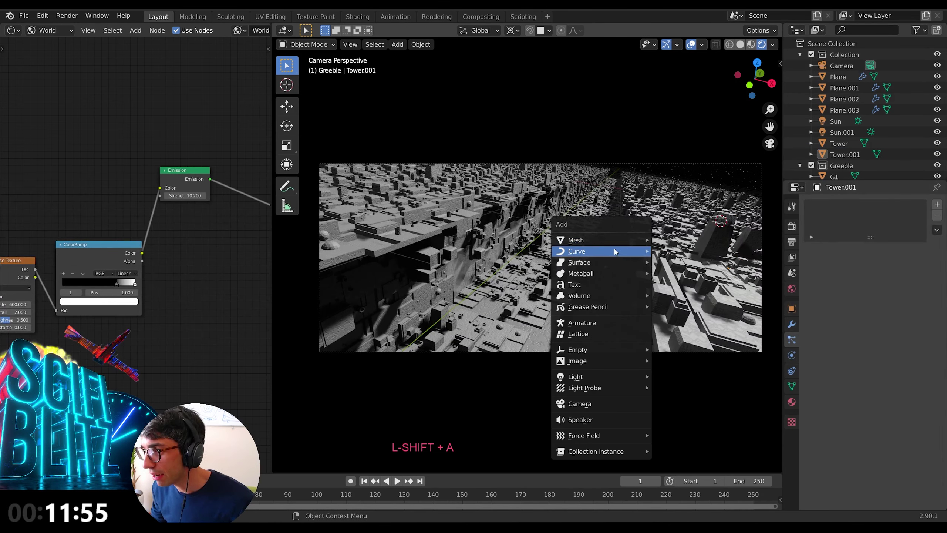
pyautogui.press('Escape')
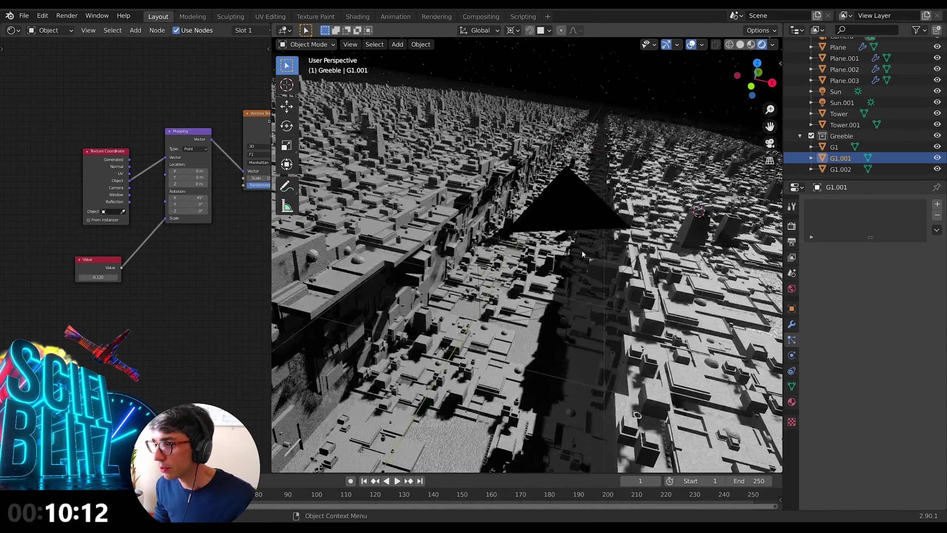
# Step: Add a 10-vertex cylinder and move it about -1.85 m in X, over the trench in front of the camera
pyautogui.hotkey('shift', 'a')
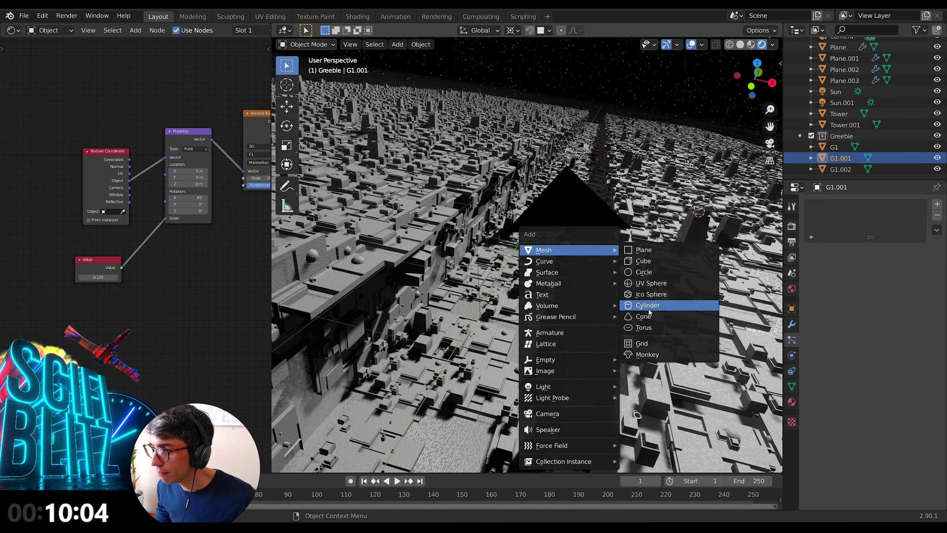
pyautogui.click(649, 305)
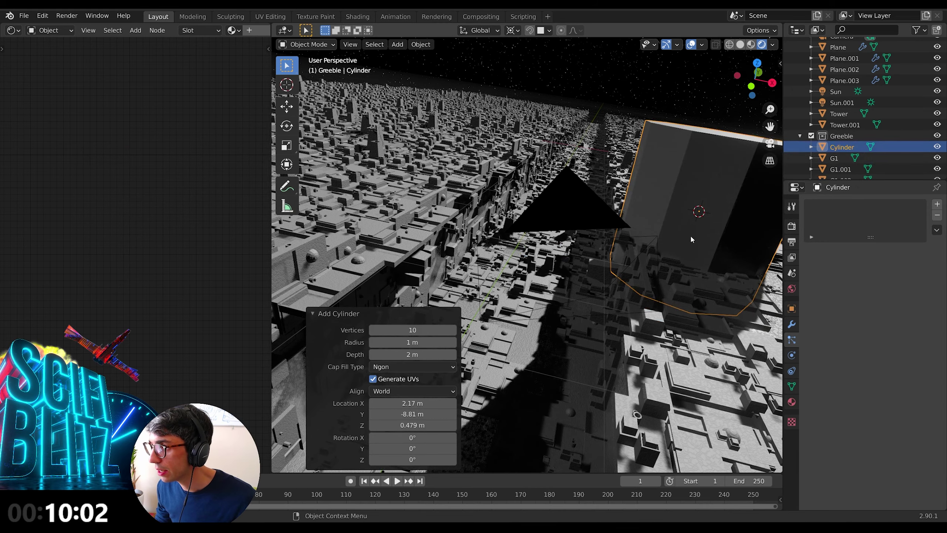
pyautogui.press('g')
pyautogui.click(600, 200)
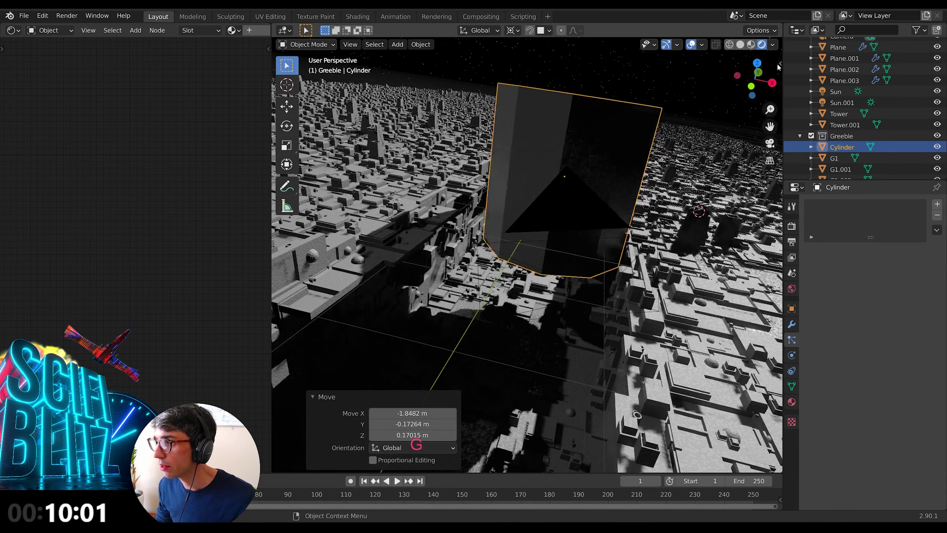
# Step: In solid shading, stretch the cylinder by about 2.97 along global Z and shrink it uniformly
pyautogui.click(740, 44)
pyautogui.moveTo(696, 145); pyautogui.dragTo(687, 145, button='middle')
pyautogui.scroll(-5, 688, 148)
pyautogui.press('s')
pyautogui.press('z')
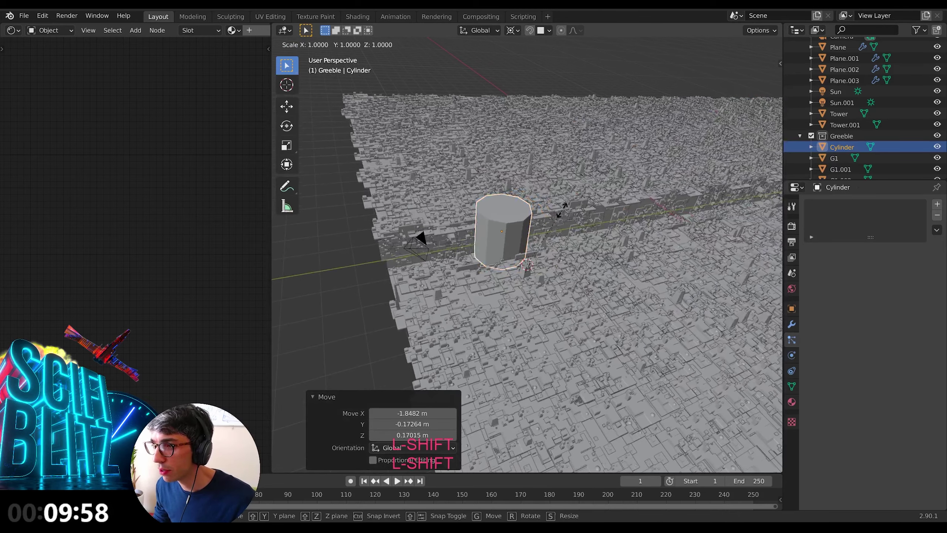
pyautogui.click(669, 147)
pyautogui.press('s')
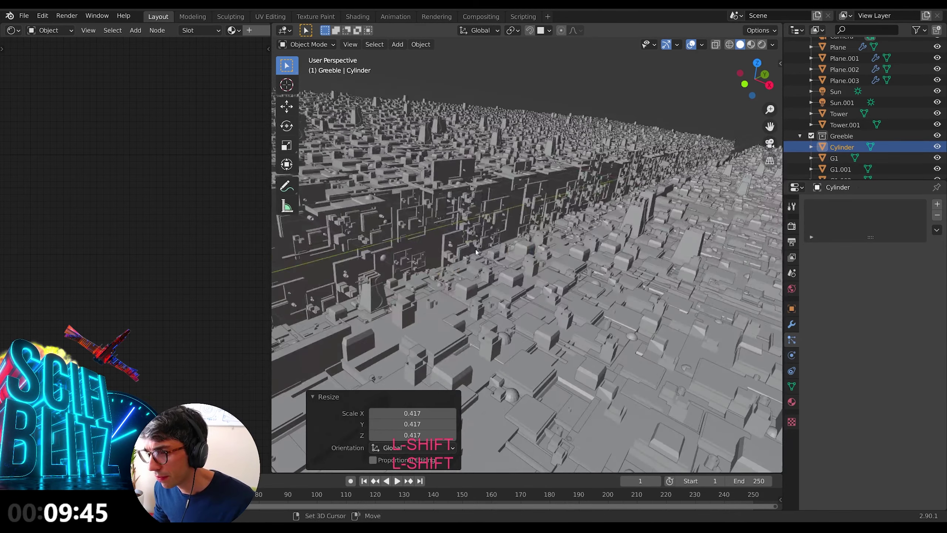
# Step: Scale the cylinder into a thin laser bolt beside the turret, stretching it by about 2.5 along global Z and shrinking it uniformly
pyautogui.keyDown('shift'); pyautogui.moveTo(475, 249); pyautogui.dragTo(669, 118, button='middle'); pyautogui.keyUp('shift')
pyautogui.scroll(-2, 669, 118)
pyautogui.press('s')
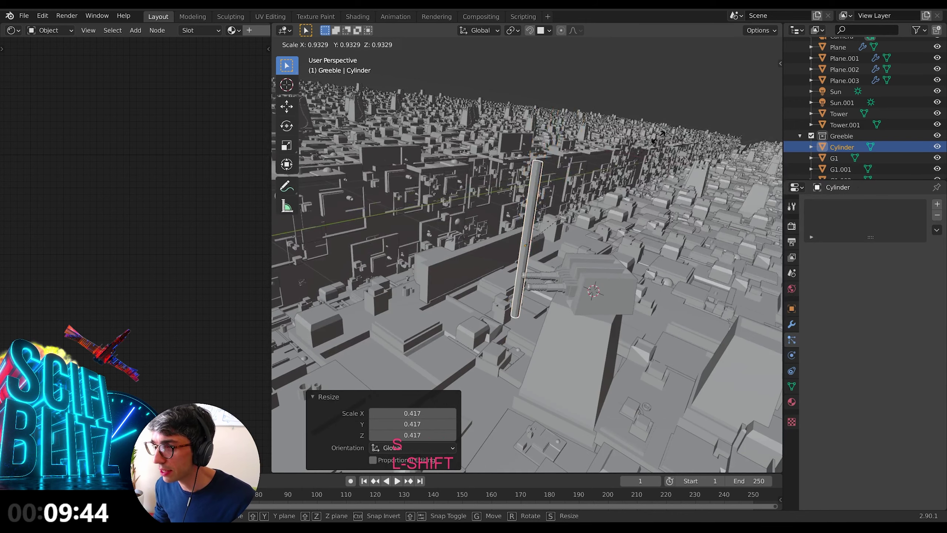
pyautogui.click(580, 174)
pyautogui.press('s')
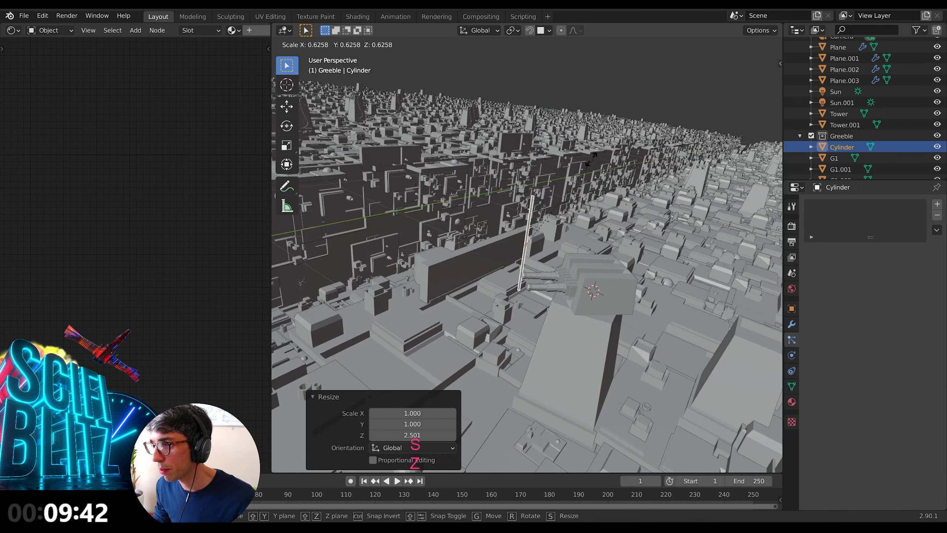
pyautogui.click(585, 162)
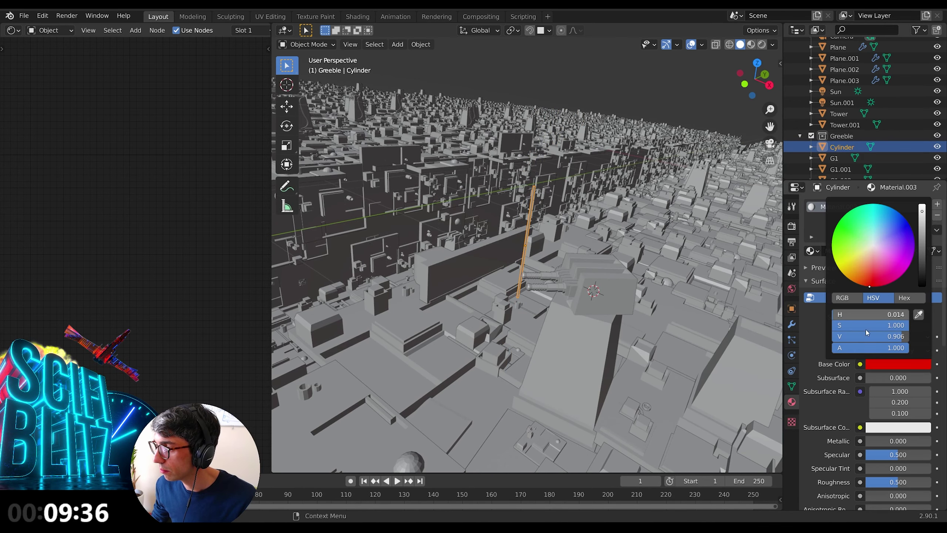
# Step: Set the emission color of the cylinder's Material.003 to bright green with hue 0.346, saturation 1 and value 1
pyautogui.scroll(-10, 837, 395)
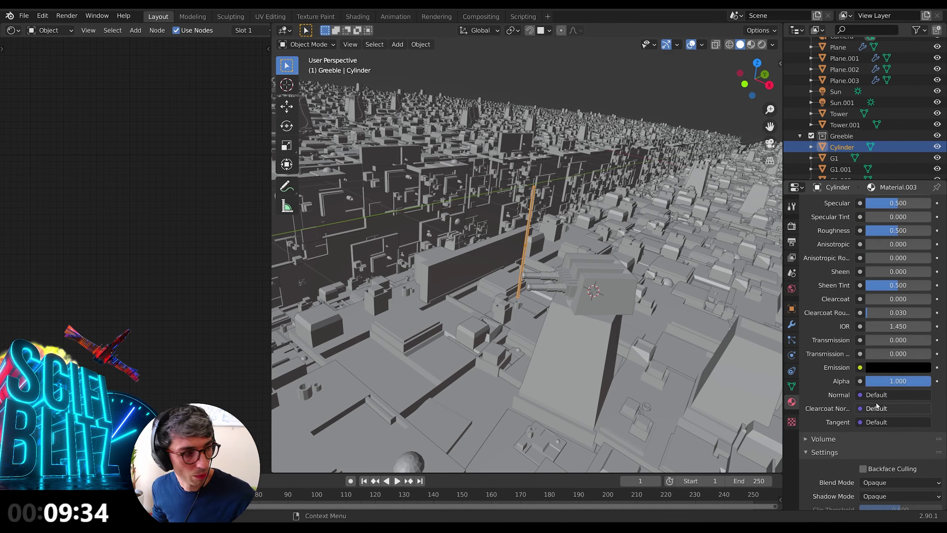
pyautogui.click(895, 367)
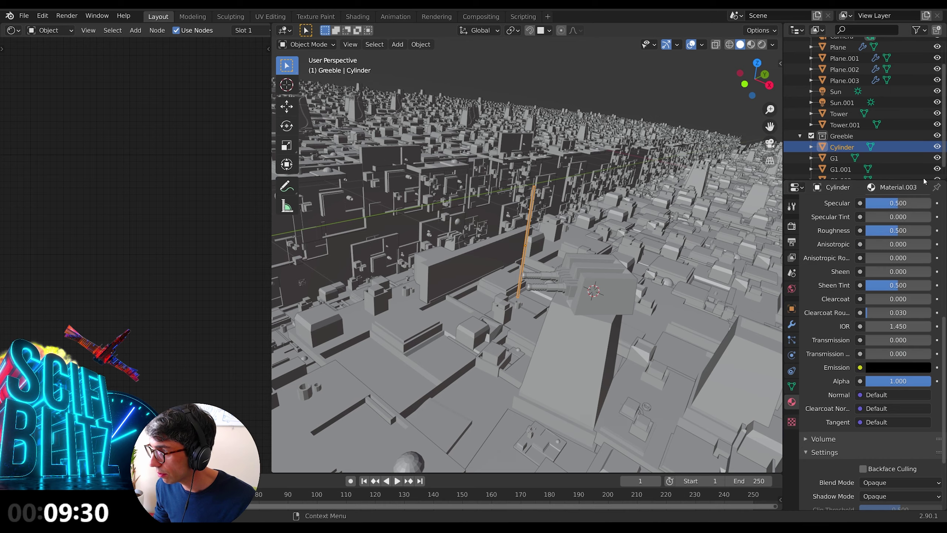
pyautogui.click(901, 370)
pyautogui.click(835, 230)
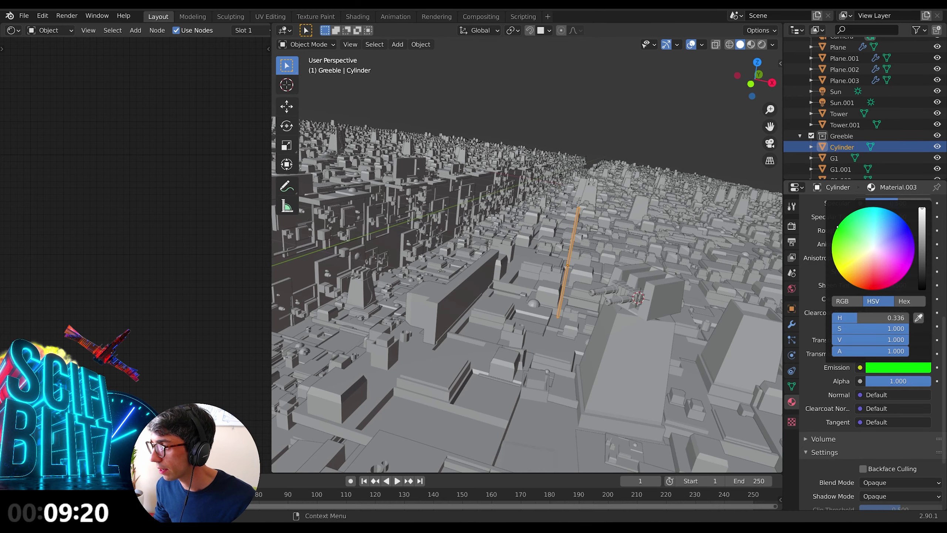
pyautogui.moveTo(837, 227); pyautogui.dragTo(839, 224)
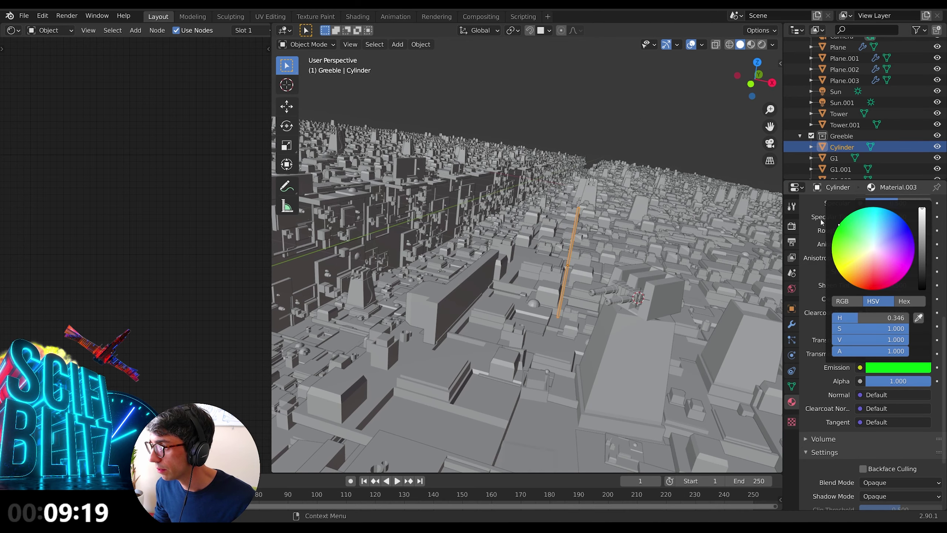
# Step: Change the base color of Material.003 to bright green
pyautogui.scroll(15, 907, 318)
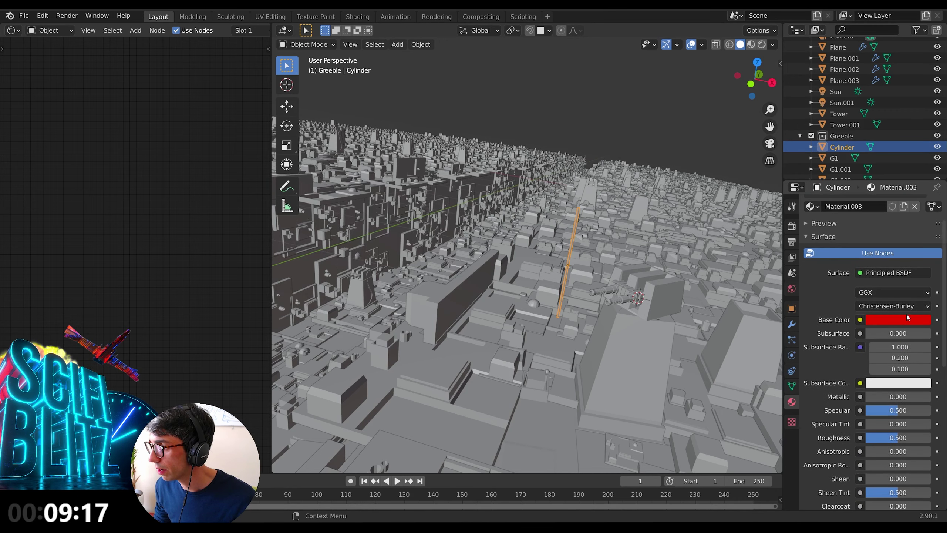
pyautogui.click(908, 317)
pyautogui.click(838, 179)
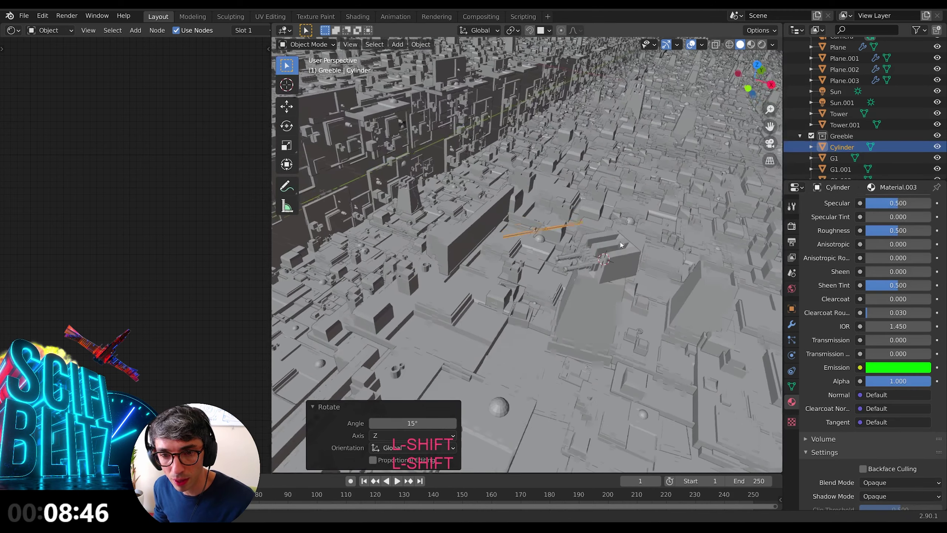
# Step: Scale the laser cylinder and reposition it near the turret's gun barrels
pyautogui.press('s')
pyautogui.click(615, 239)
pyautogui.moveTo(615, 239); pyautogui.dragTo(604, 257, button='middle')
pyautogui.press('g')
pyautogui.click(553, 303)
pyautogui.moveTo(554, 302); pyautogui.dragTo(615, 217, button='middle')
pyautogui.press('g')
pyautogui.click(642, 197)
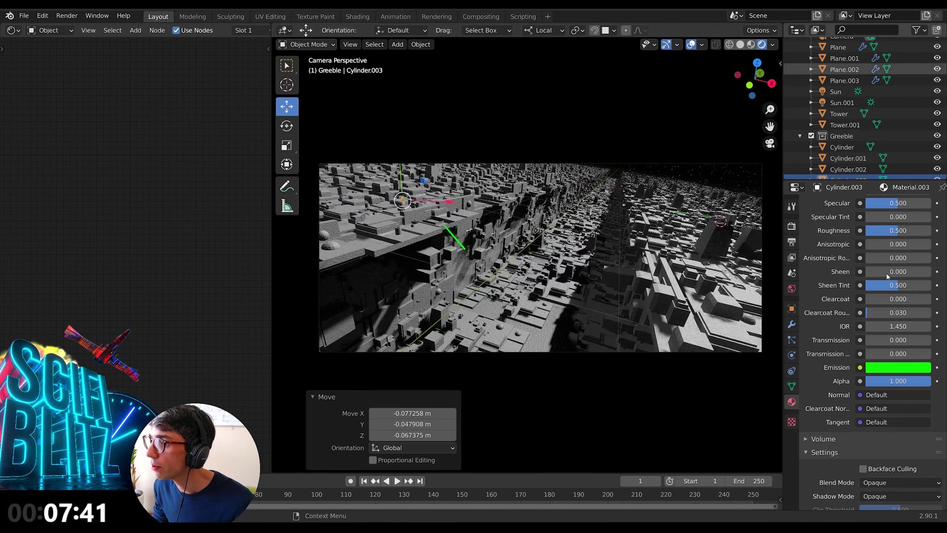
# Step: Raise the brightness value of Material.003's green emission color to 5
pyautogui.click(888, 367)
pyautogui.click(891, 302)
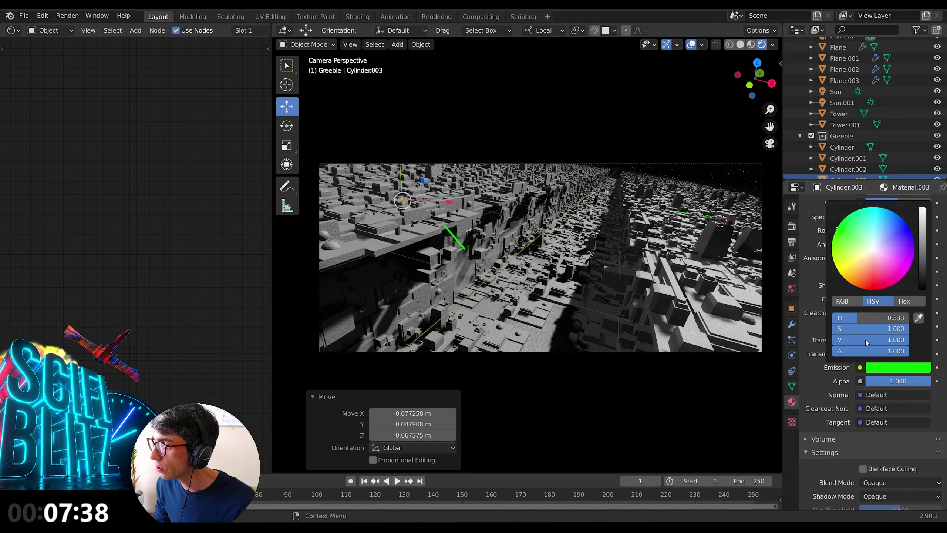
pyautogui.write('5')
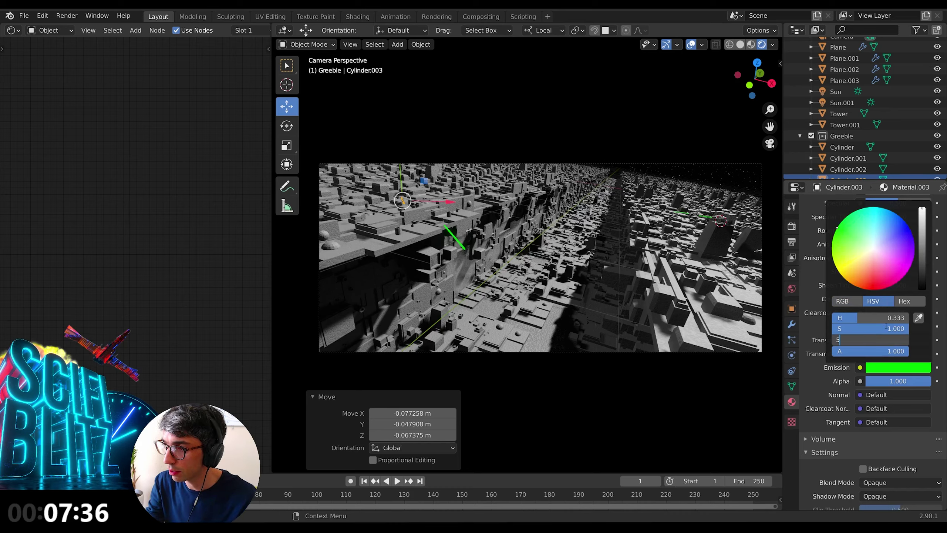
pyautogui.press('Return')
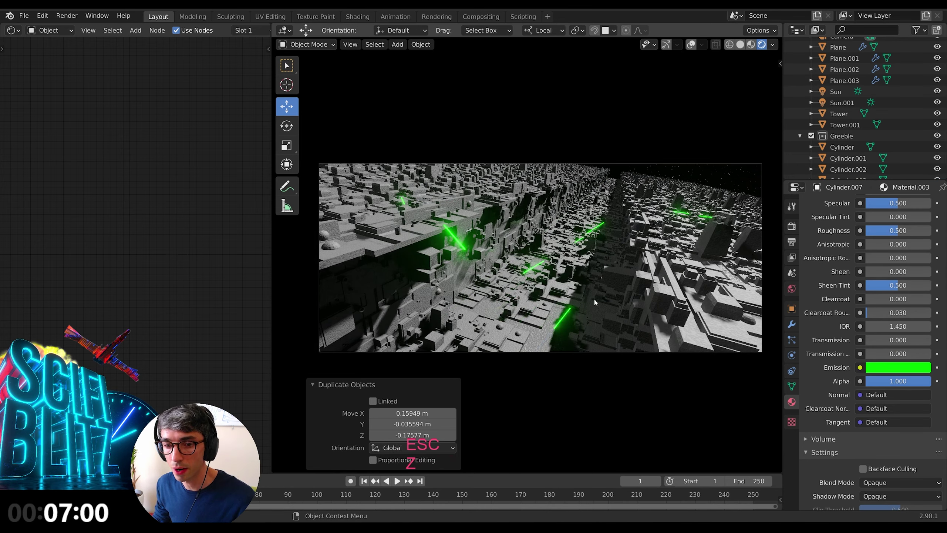
# Step: Move Cylinder.007 toward the trench's far end, and place a duplicated laser bolt in the sky above the horizon, rotated about 53.1° around local Y
pyautogui.press('g')
pyautogui.click(666, 182)
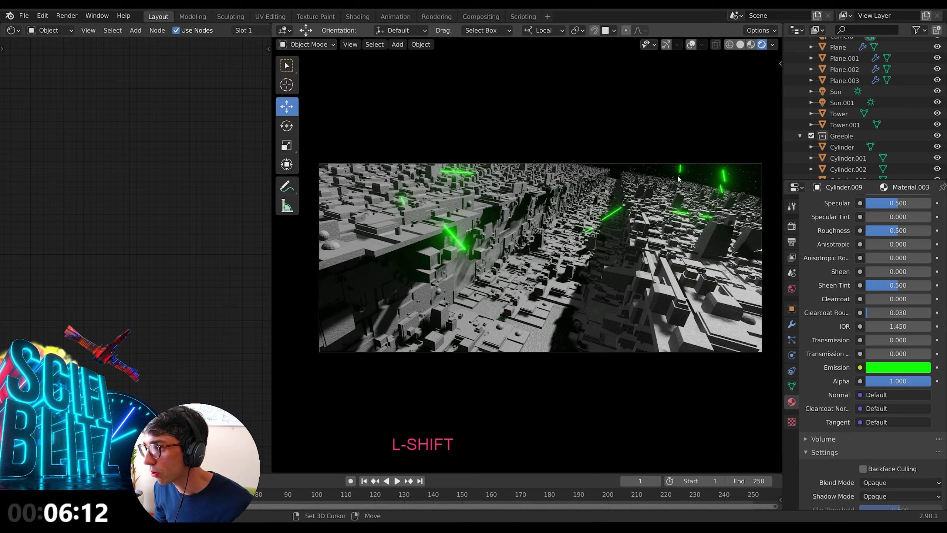
pyautogui.hotkey('shift', 'd')
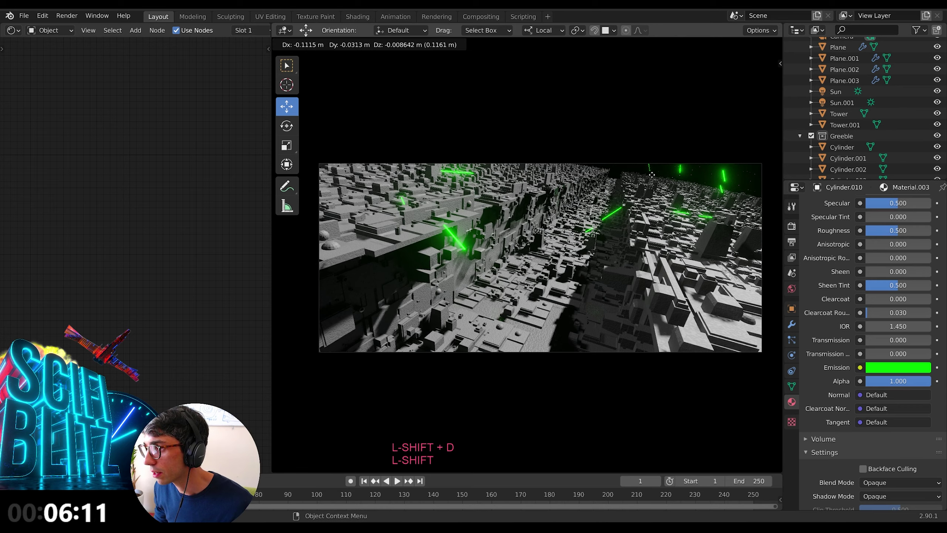
pyautogui.click(651, 174)
pyautogui.press('r')
pyautogui.press('z')
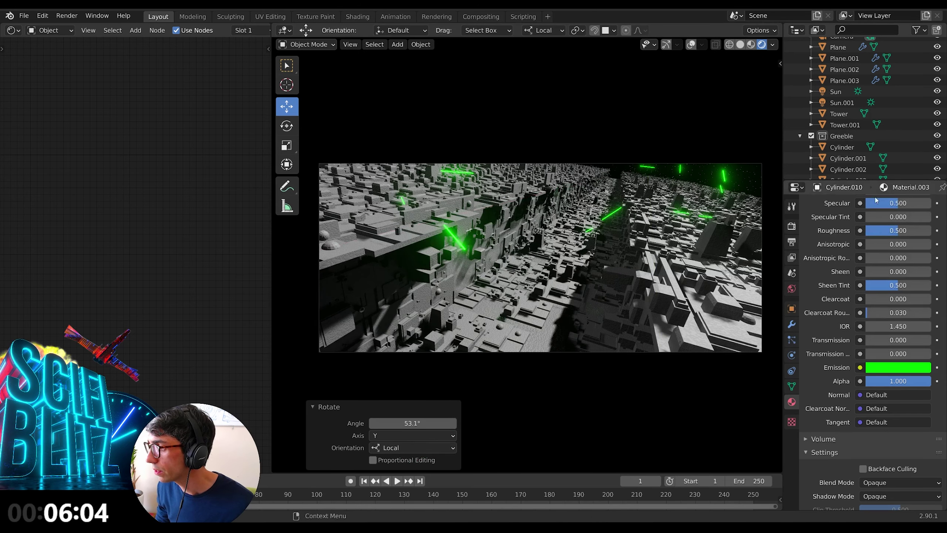
# Step: Give Cylinder.010 its own copy of the green laser material and open the copy's base color for editing
pyautogui.scroll(5, 821, 285)
pyautogui.scroll(10, 848, 260)
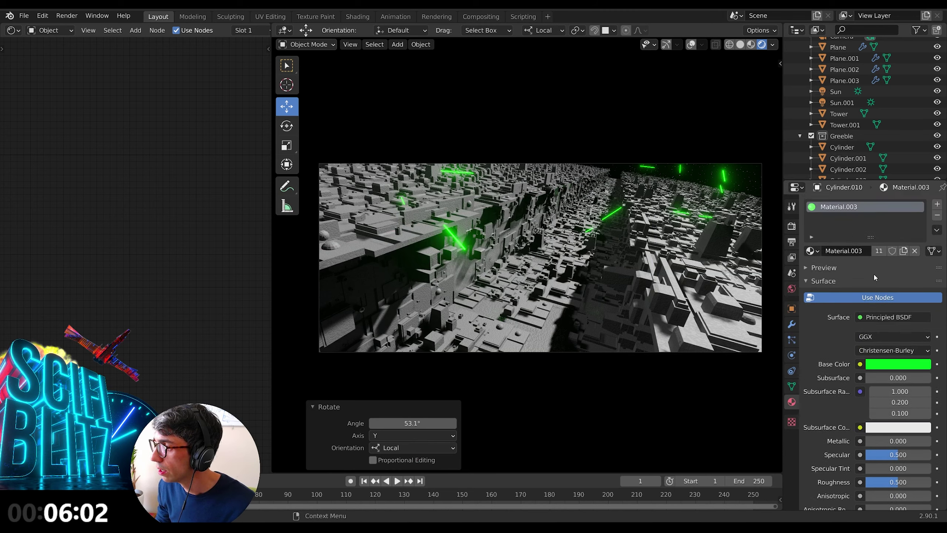
pyautogui.click(901, 252)
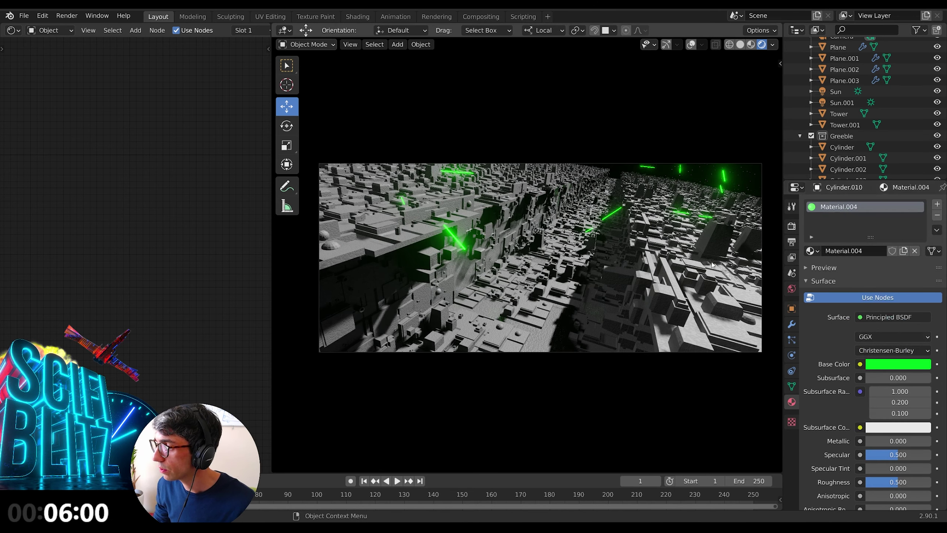
pyautogui.click(904, 367)
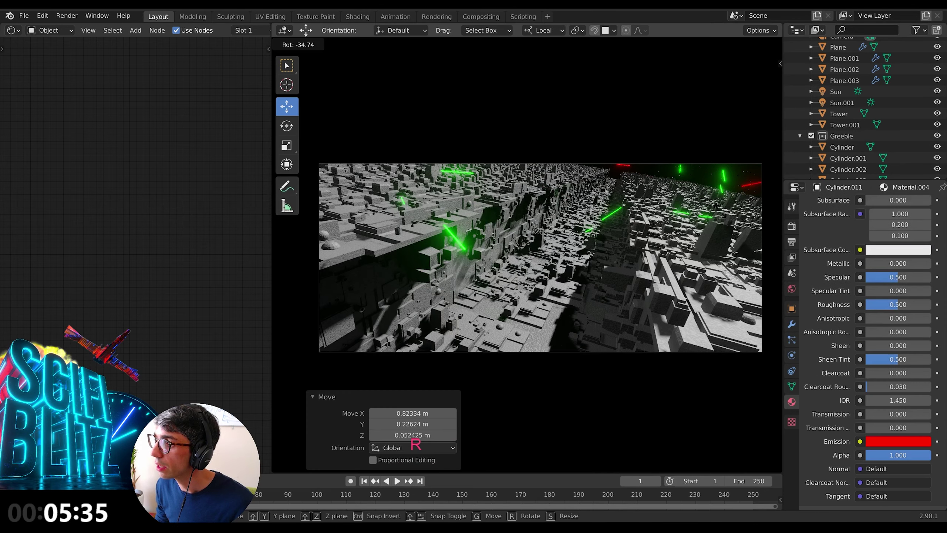
# Step: Rotate and move the red laser bolt Cylinder.011 into the sky above the horizon, and duplicate it
pyautogui.press('r')
pyautogui.click(724, 215)
pyautogui.press('g')
pyautogui.click(767, 203)
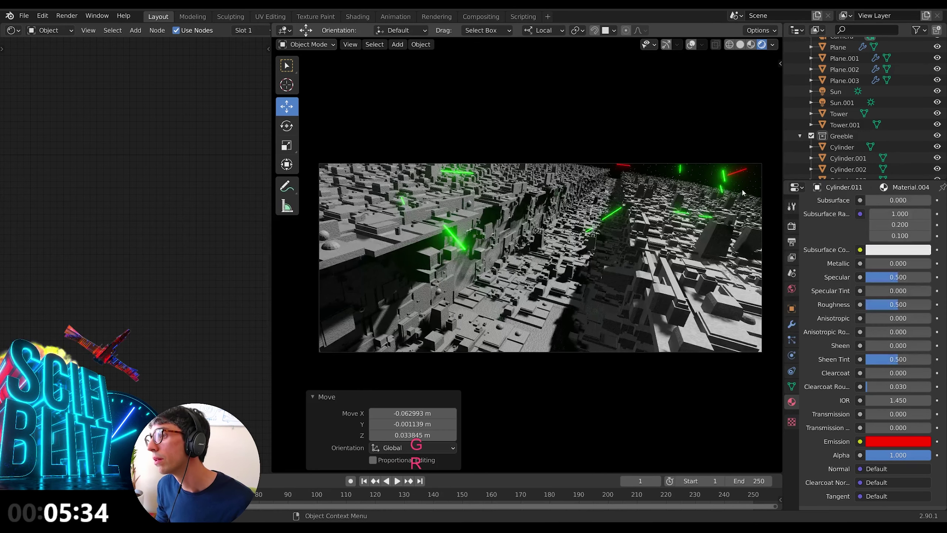
pyautogui.hotkey('shift', 'd')
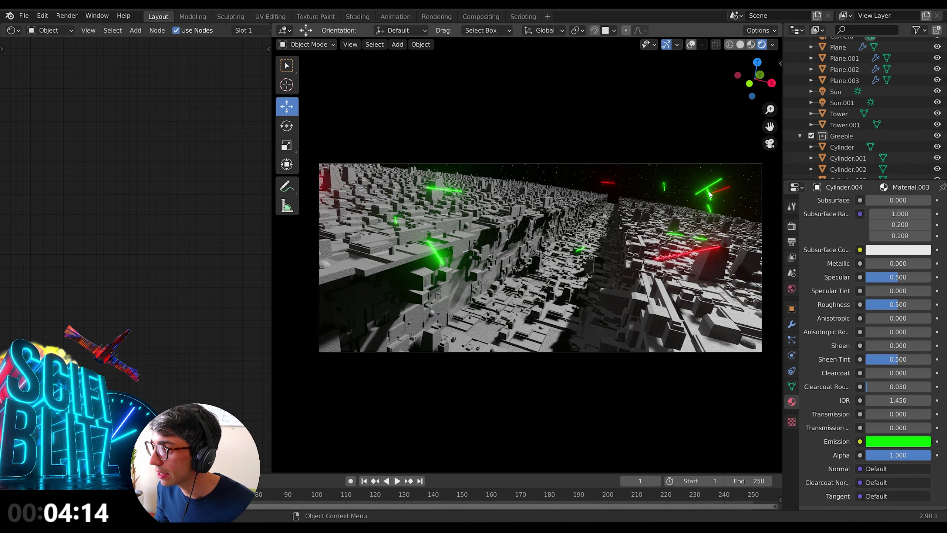
# Step: Move the green laser bolt Cylinder.004 across the sky to above the trench's far rim
pyautogui.press('g')
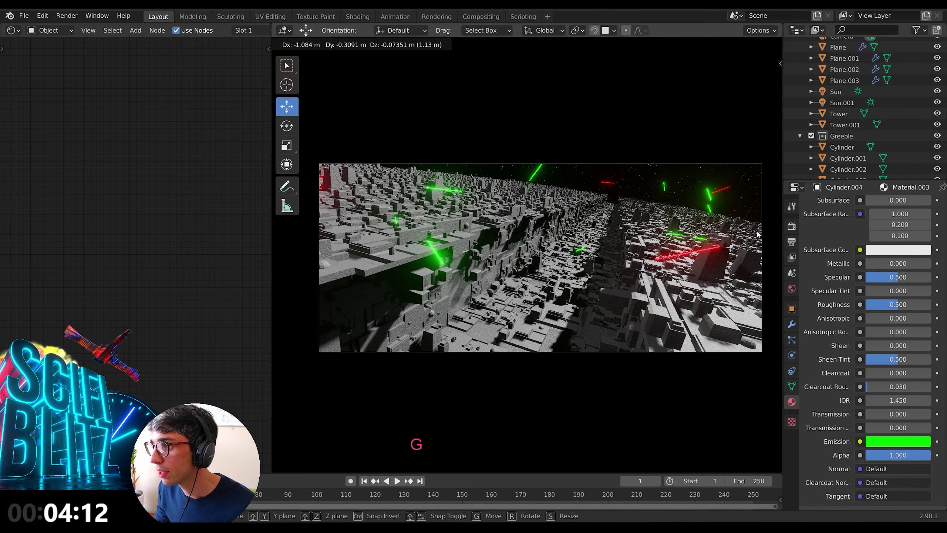
pyautogui.click(643, 233)
pyautogui.click(700, 183)
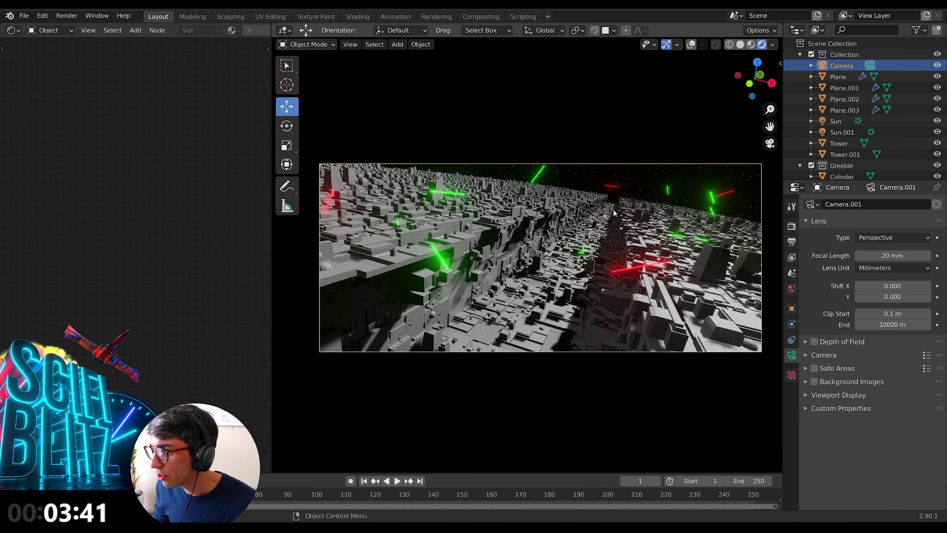
# Step: Save blitz.blend and duplicate the trench Plane in place
pyautogui.click(615, 213)
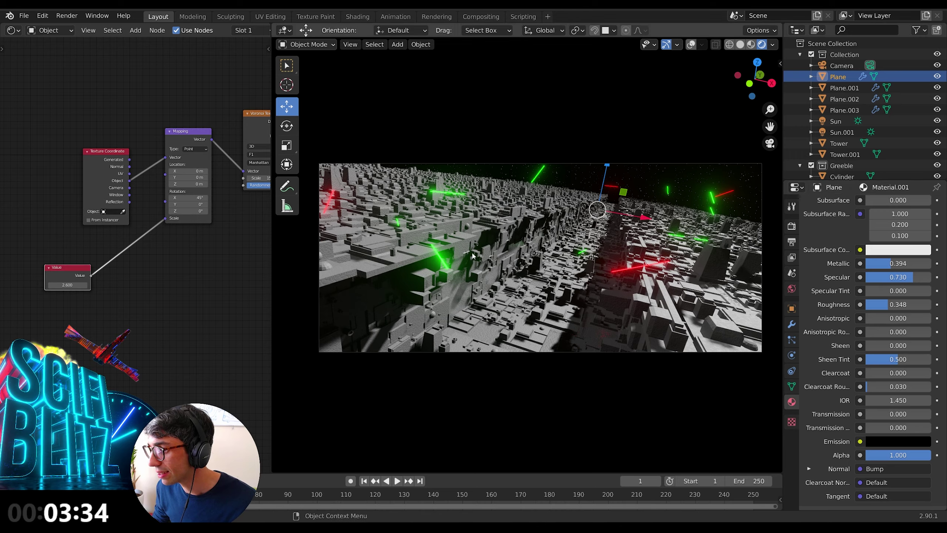
pyautogui.hotkey('ctrl', 's')
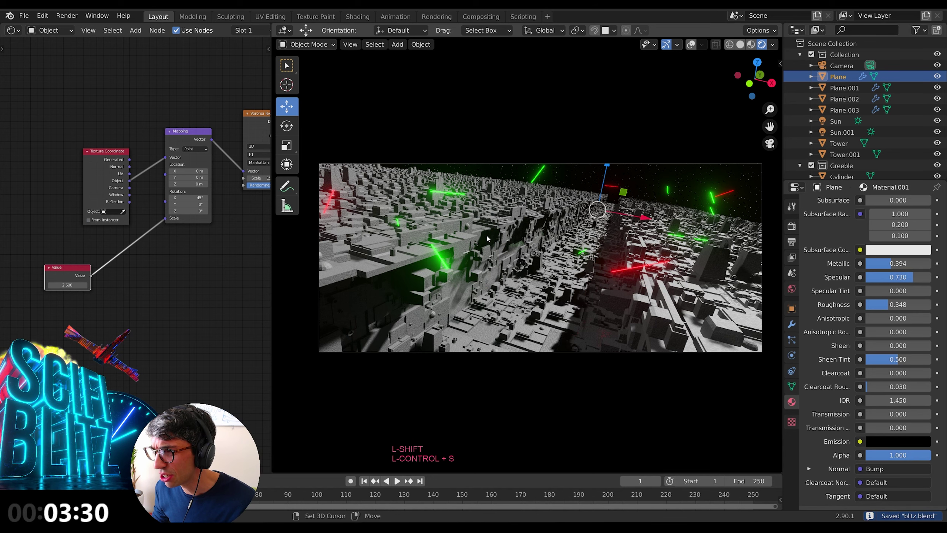
pyautogui.hotkey('shift', 'd')
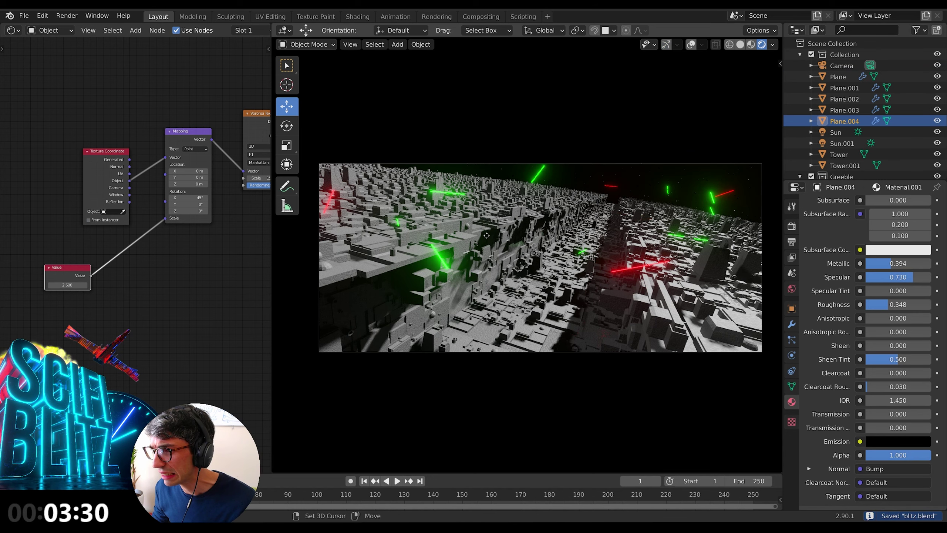
pyautogui.press('Escape')
pyautogui.press('g')
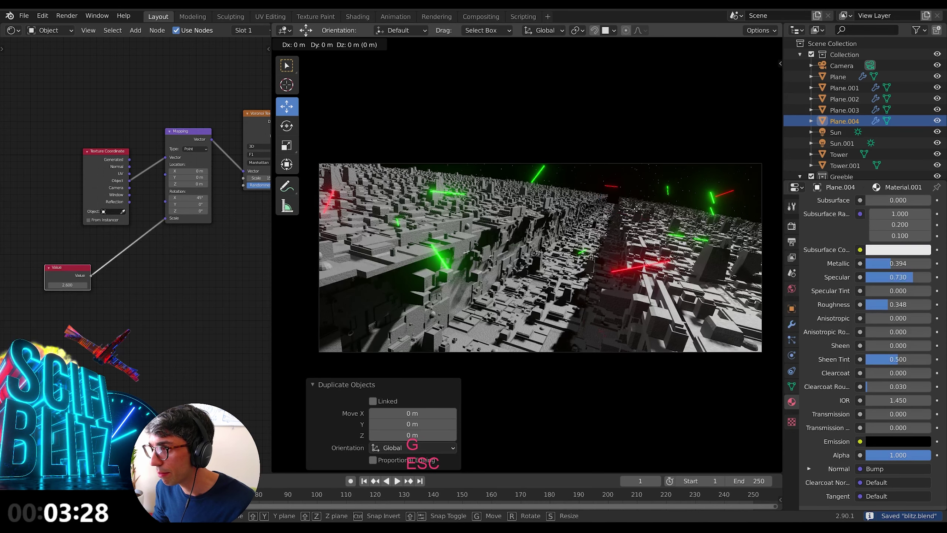
pyautogui.press('Escape')
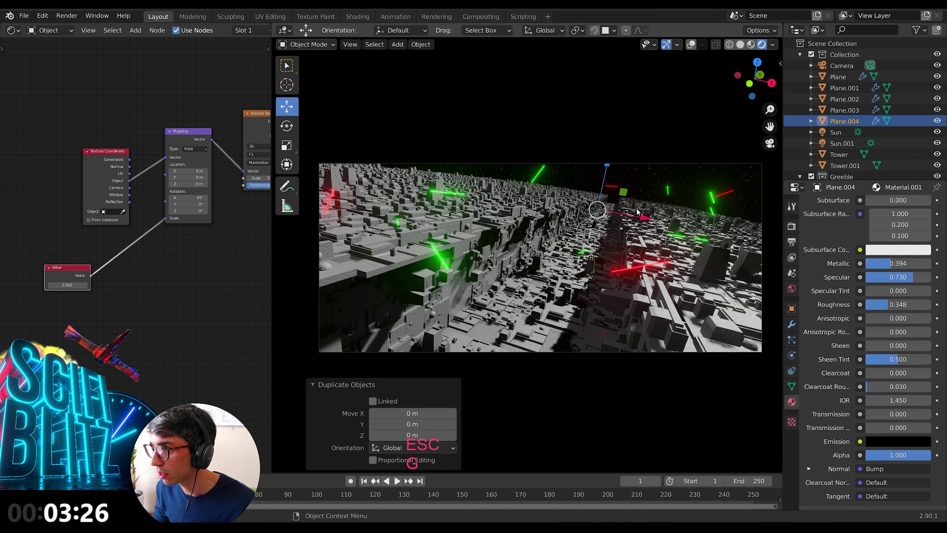
# Step: Move the duplicated trench plane about 19.7 m along global Y, toward the horizon
pyautogui.press('g')
pyautogui.press('y')
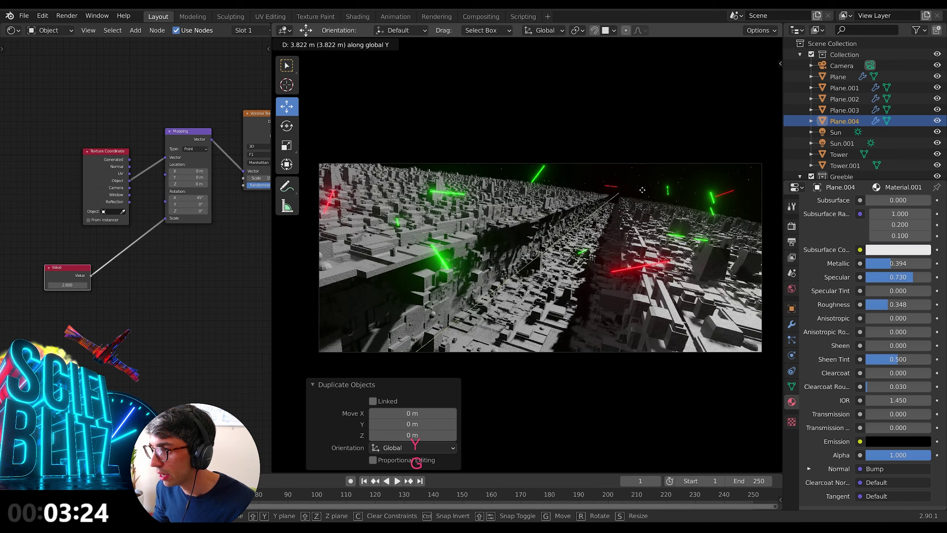
pyautogui.moveTo(641, 187)
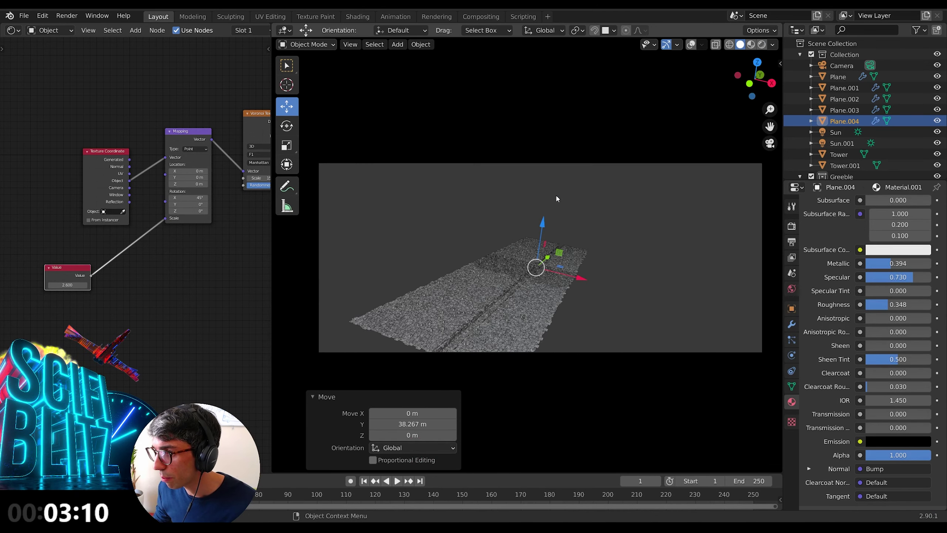
pyautogui.moveTo(555, 194)
pyautogui.mouseDown(button='middle')
pyautogui.moveTo(656, 230)
pyautogui.moveTo(516, 340)
pyautogui.mouseUp(button='middle')
# Step: Narrow the trench gap in Plane.004's mesh by scaling it to about 0.348 along global X
pyautogui.press('Tab')
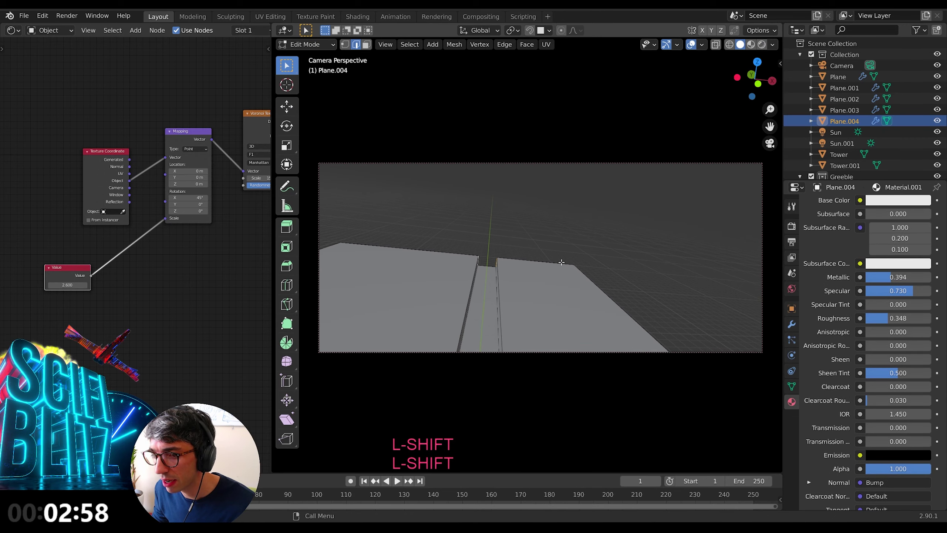
pyautogui.press('s')
pyautogui.press('x')
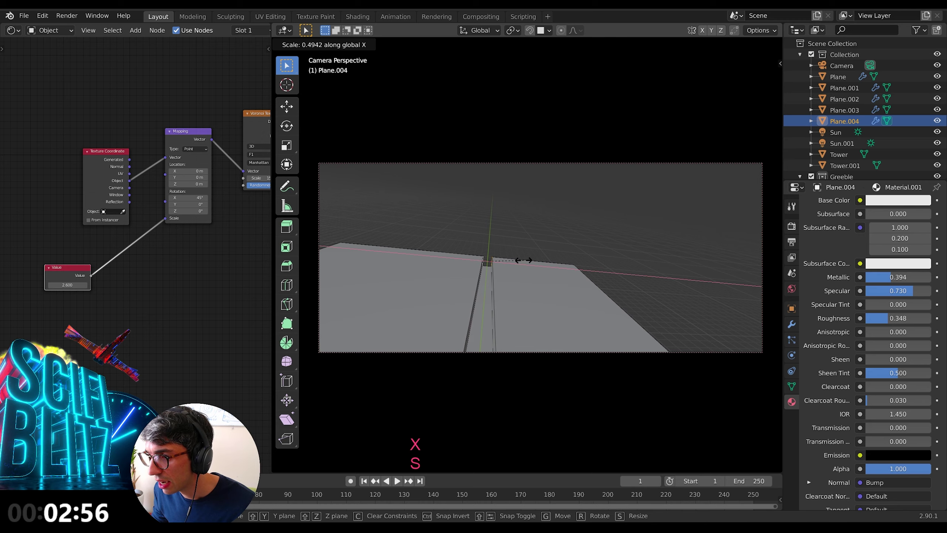
pyautogui.click(513, 263)
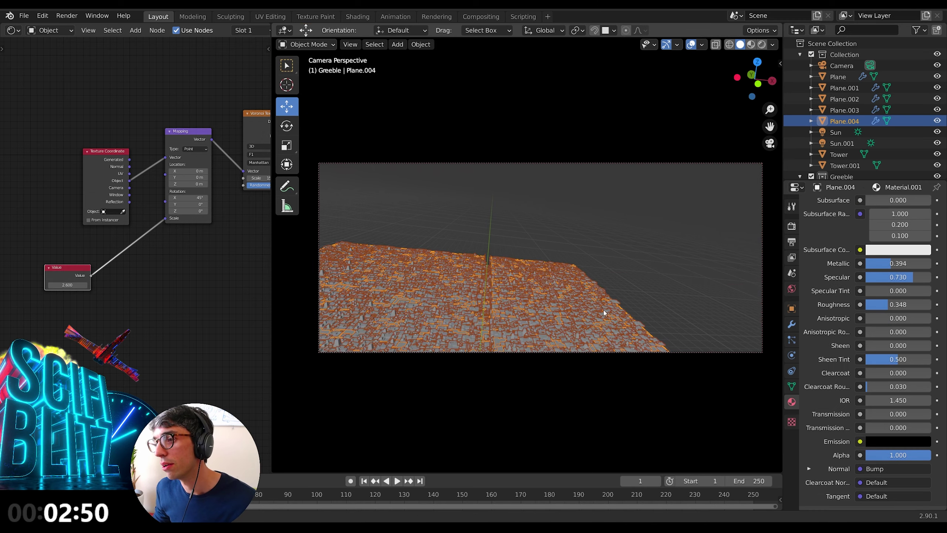
pyautogui.press('shift')
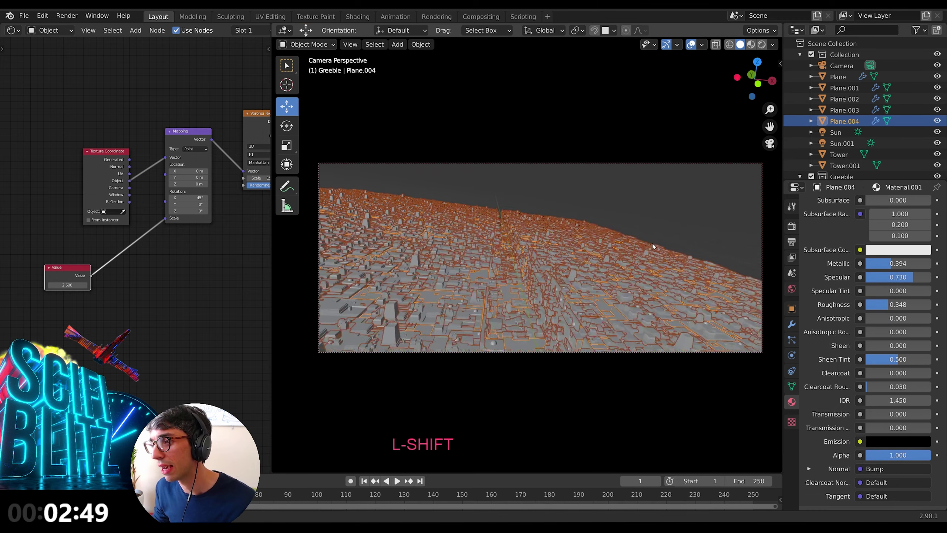
pyautogui.moveTo(653, 246); pyautogui.dragTo(588, 240, button='middle')
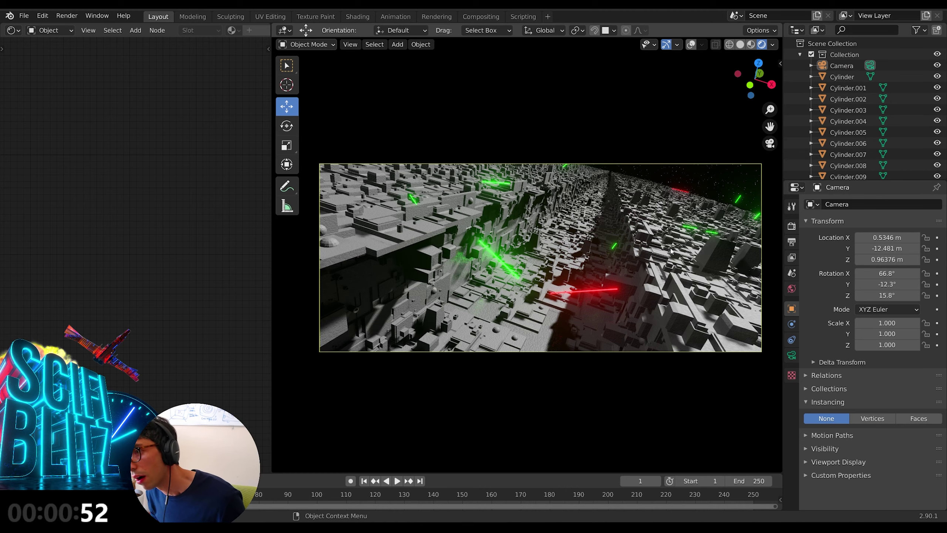
# Step: Render the camera image and switch the 3D viewport area to the Image Editor
pyautogui.click(66, 15)
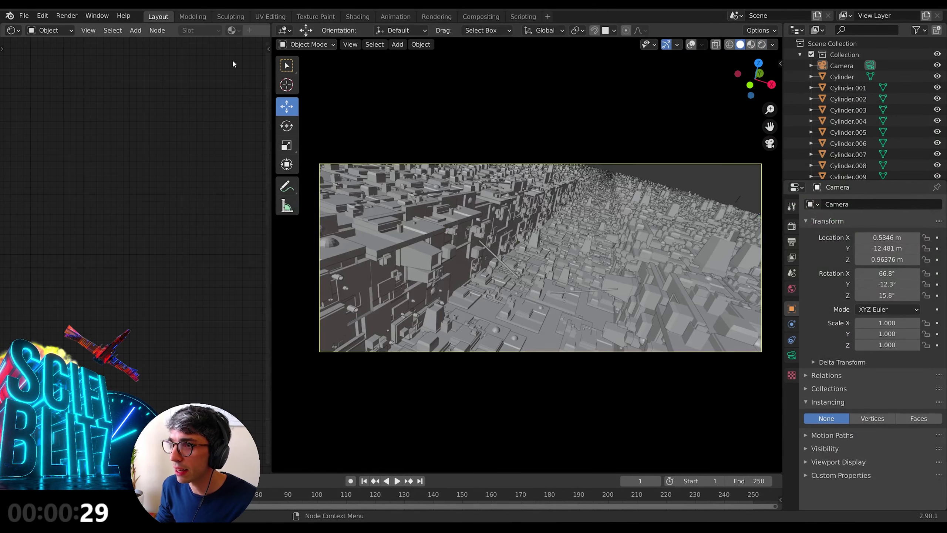
pyautogui.click(304, 45)
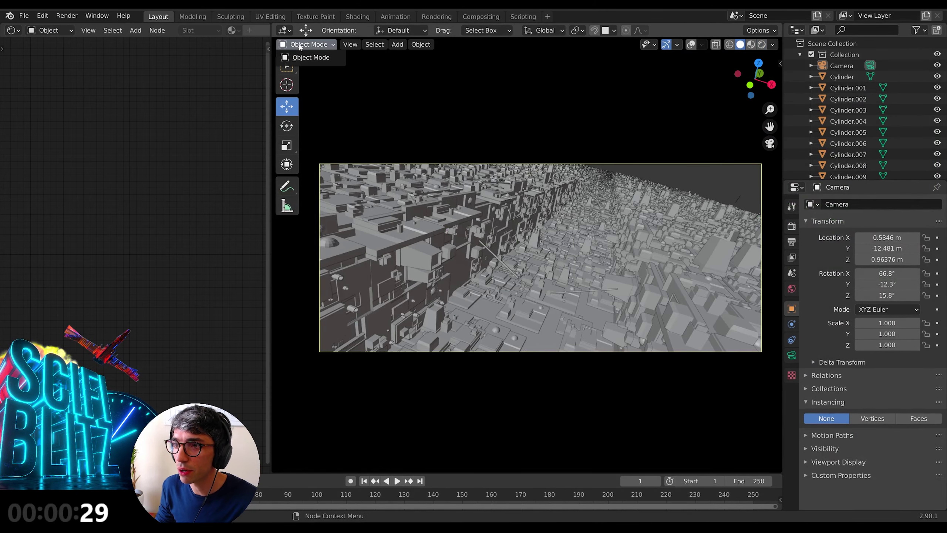
pyautogui.click(300, 61)
pyautogui.click(284, 30)
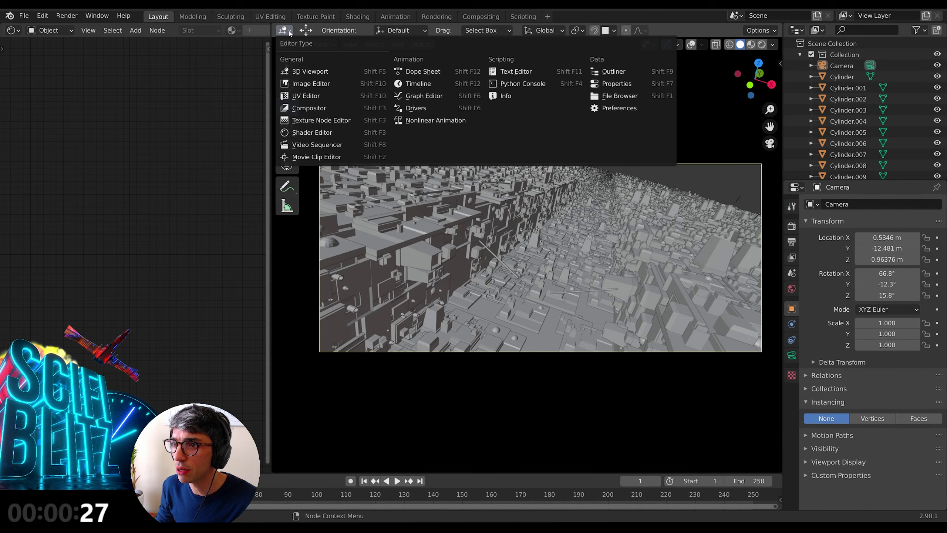
pyautogui.click(319, 77)
# Step: Switch the node editor area to the Compositor and enable Use Nodes
pyautogui.click(13, 30)
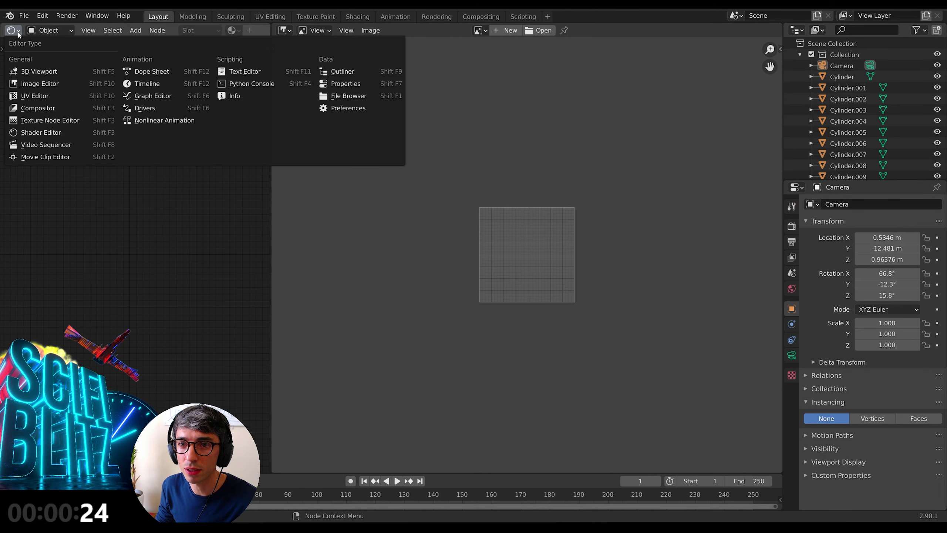
pyautogui.click(41, 112)
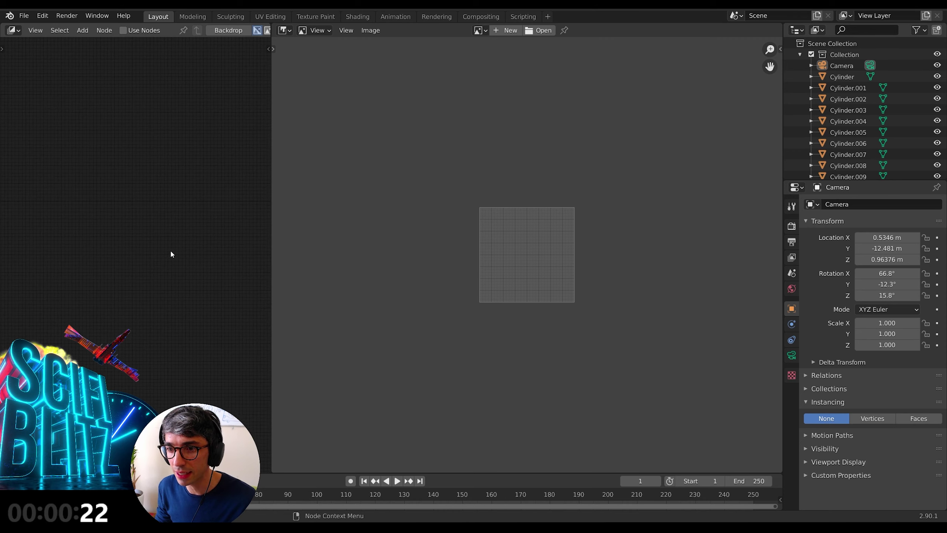
pyautogui.click(124, 31)
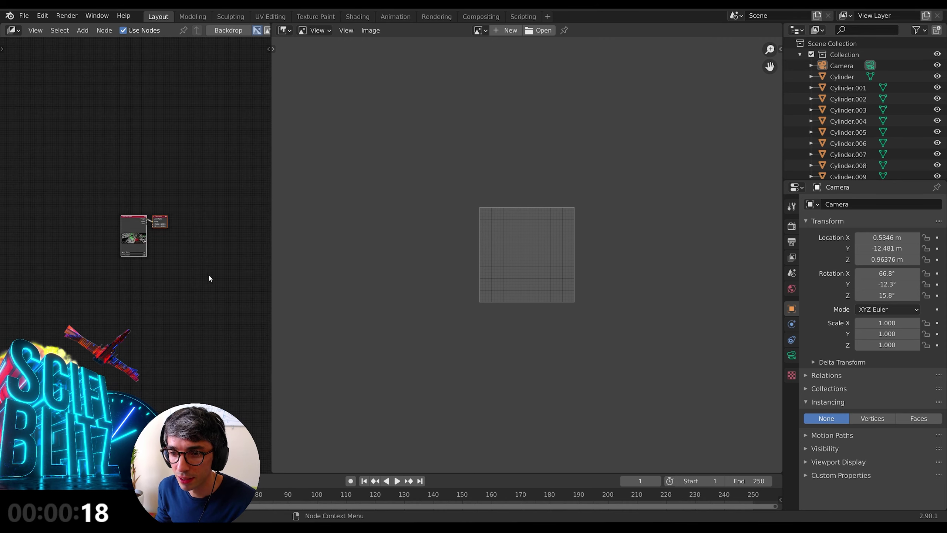
pyautogui.press('Home')
pyautogui.hotkey('shift', 'a')
pyautogui.write('view')
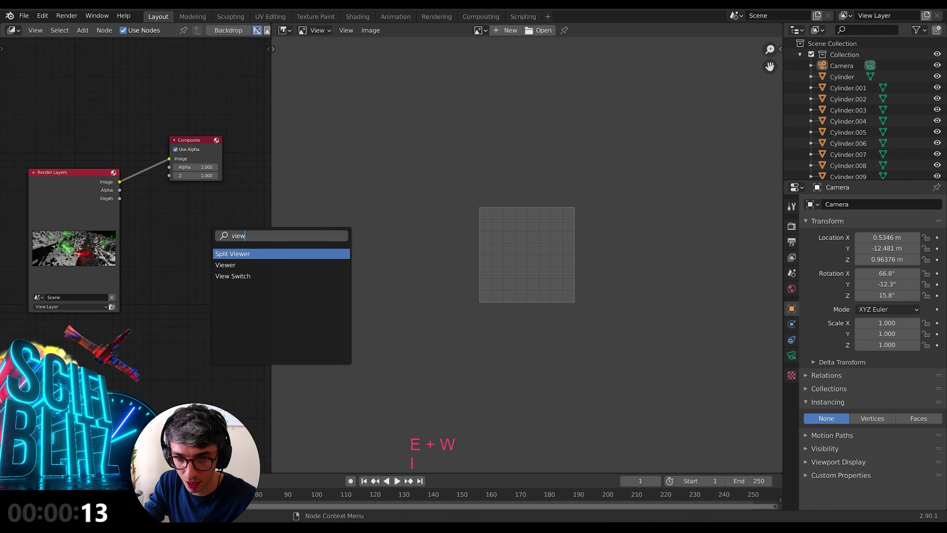
pyautogui.press('Return')
pyautogui.press('Escape')
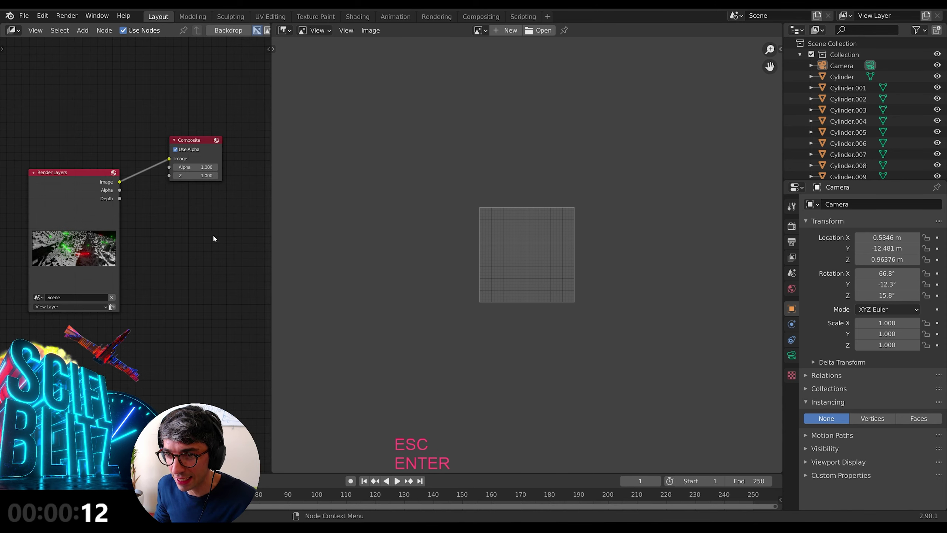
# Step: Add a Viewer node fed by the Render Layers image output, and view its result in the Image Editor
pyautogui.hotkey('shift', 'a')
pyautogui.write('v')
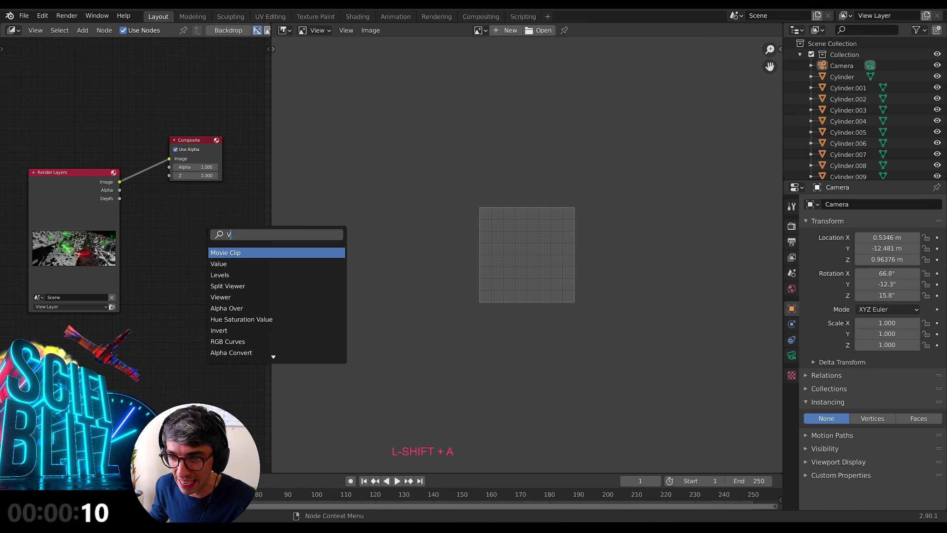
pyautogui.write('iew')
pyautogui.press('Down')
pyautogui.press('Return')
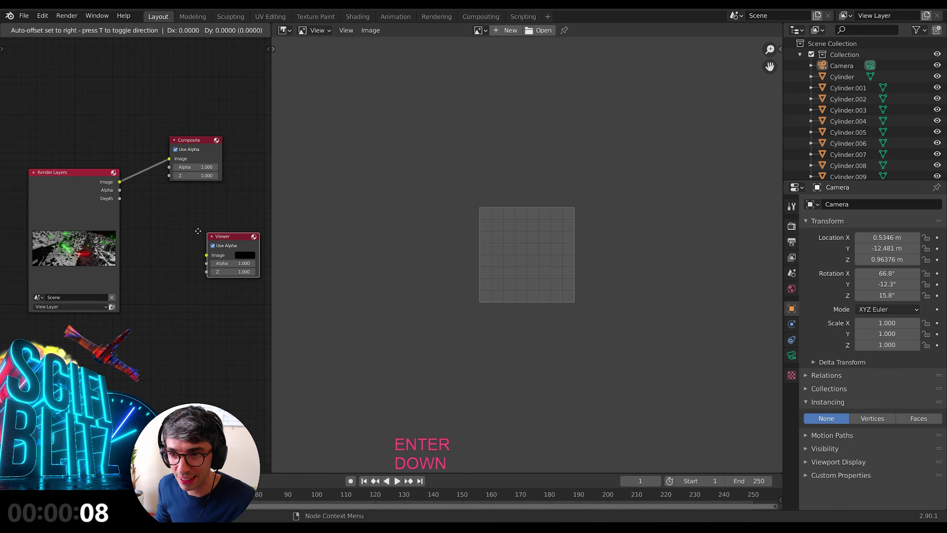
pyautogui.click(174, 205)
pyautogui.moveTo(120, 182); pyautogui.dragTo(172, 228)
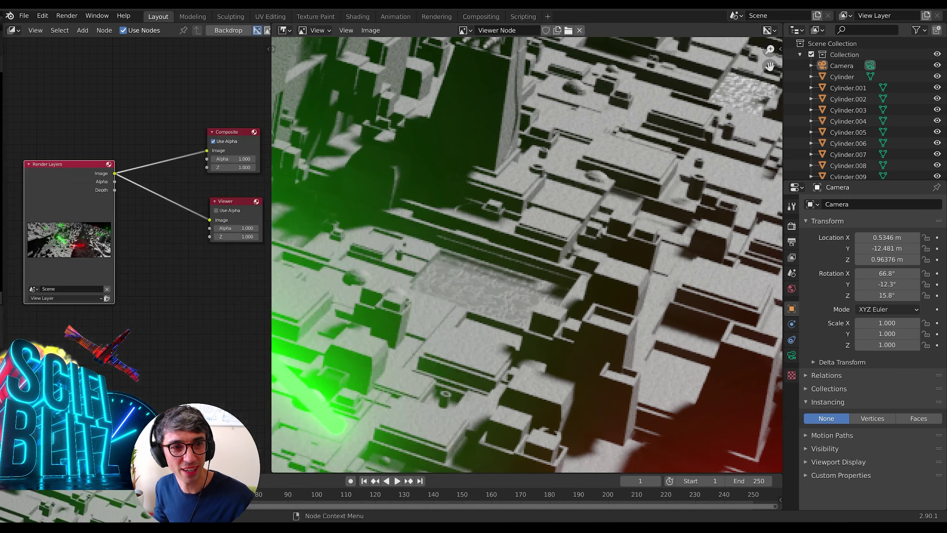
pyautogui.scroll(-7, 518, 333)
pyautogui.keyDown('shift'); pyautogui.moveTo(500, 335); pyautogui.dragTo(518, 333, button='middle'); pyautogui.keyUp('shift')
pyautogui.scroll(-2, 518, 333)
pyautogui.scroll(1, 520, 334)
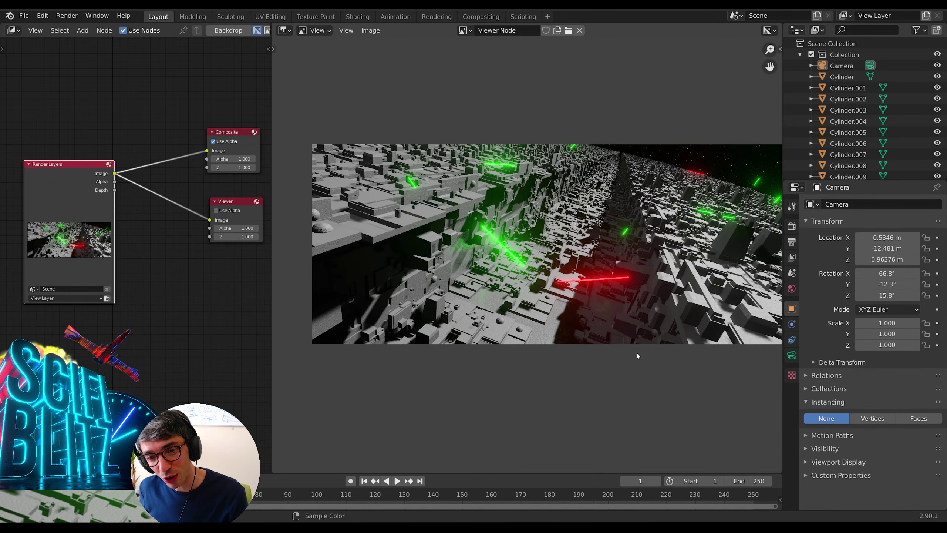